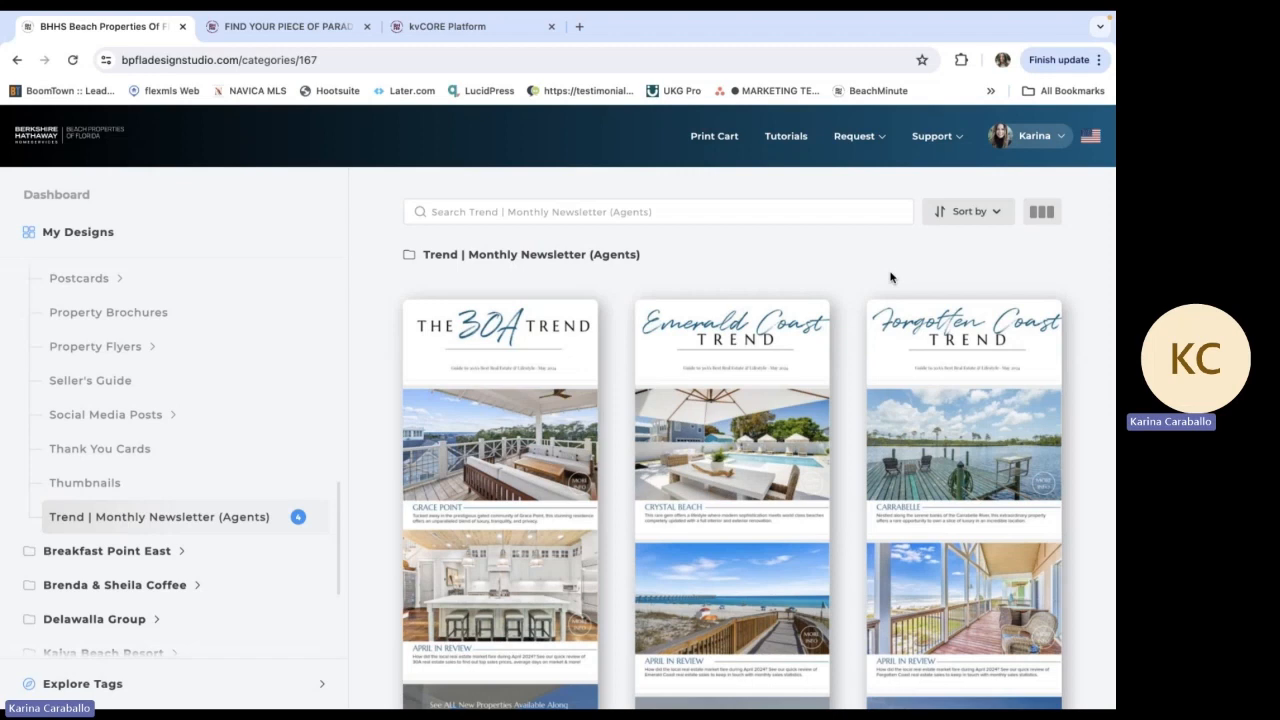
Look through the 30A, Emerald Coast and Forgotten Coast Trend newsletter templates from header to agent contact section
scroll(891, 278, down, 1)
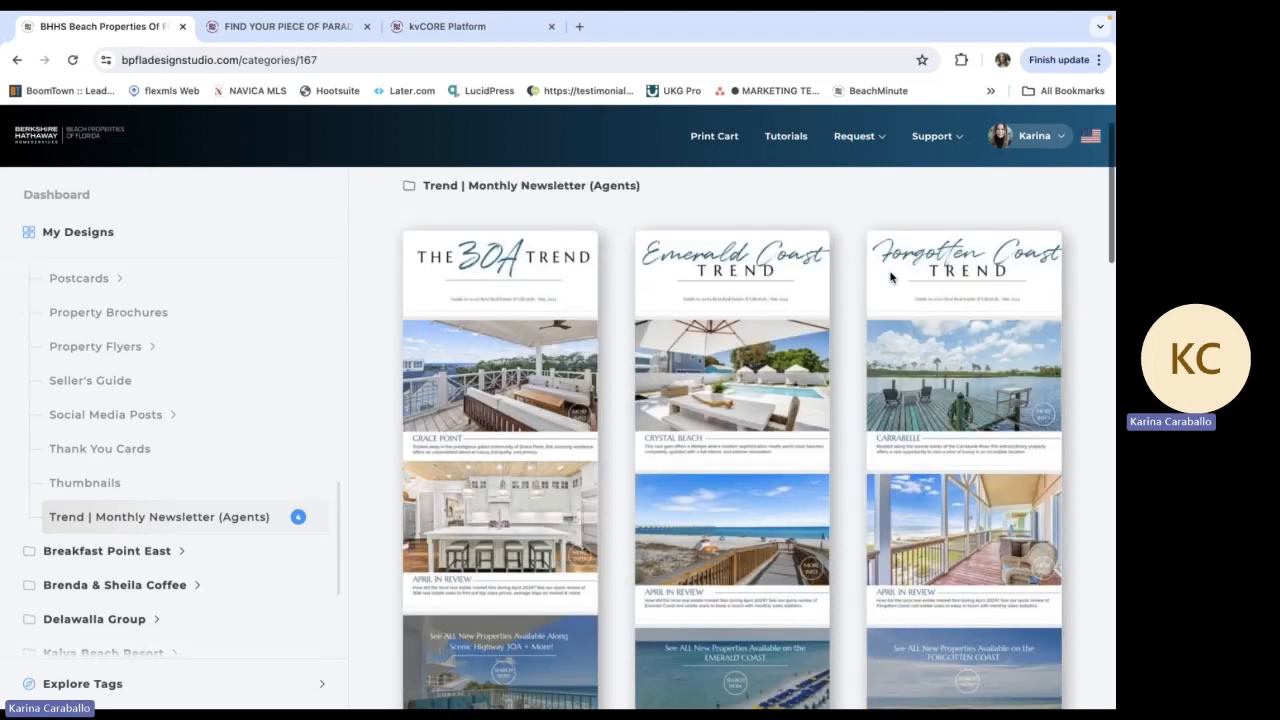
scroll(1067, 371, down, 1)
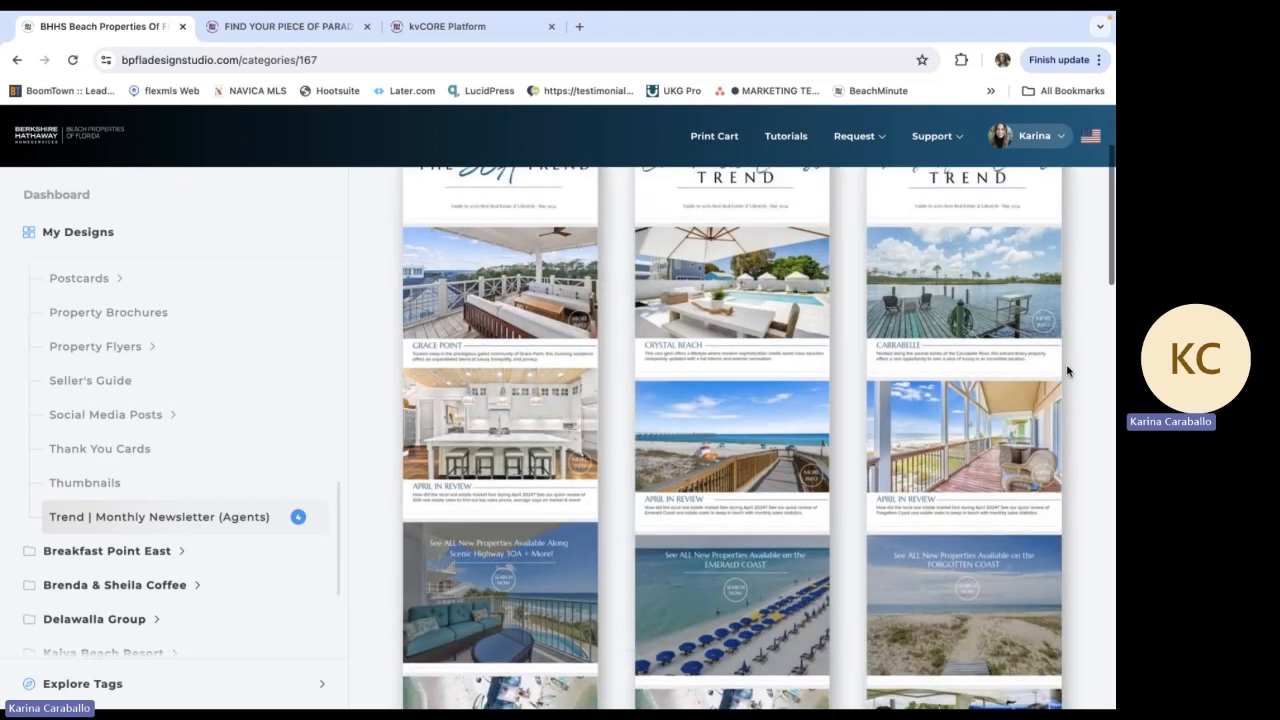
scroll(1067, 371, down, 1)
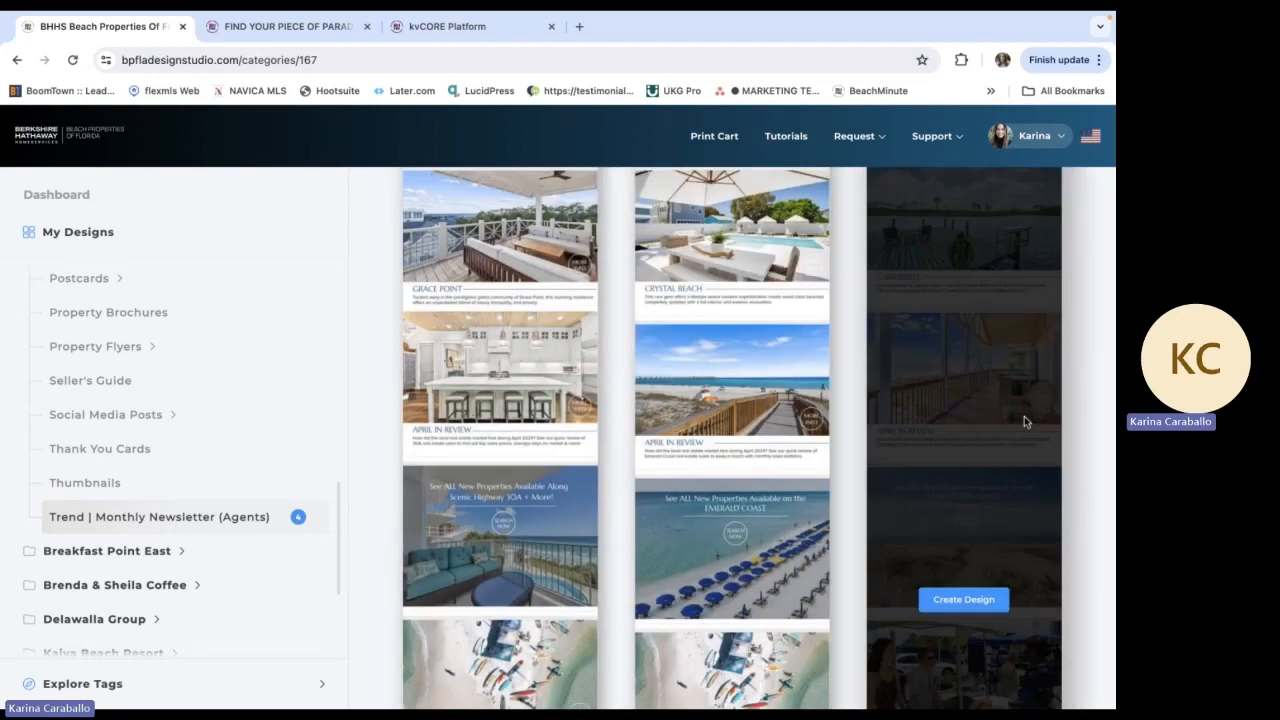
scroll(1085, 409, down, 2)
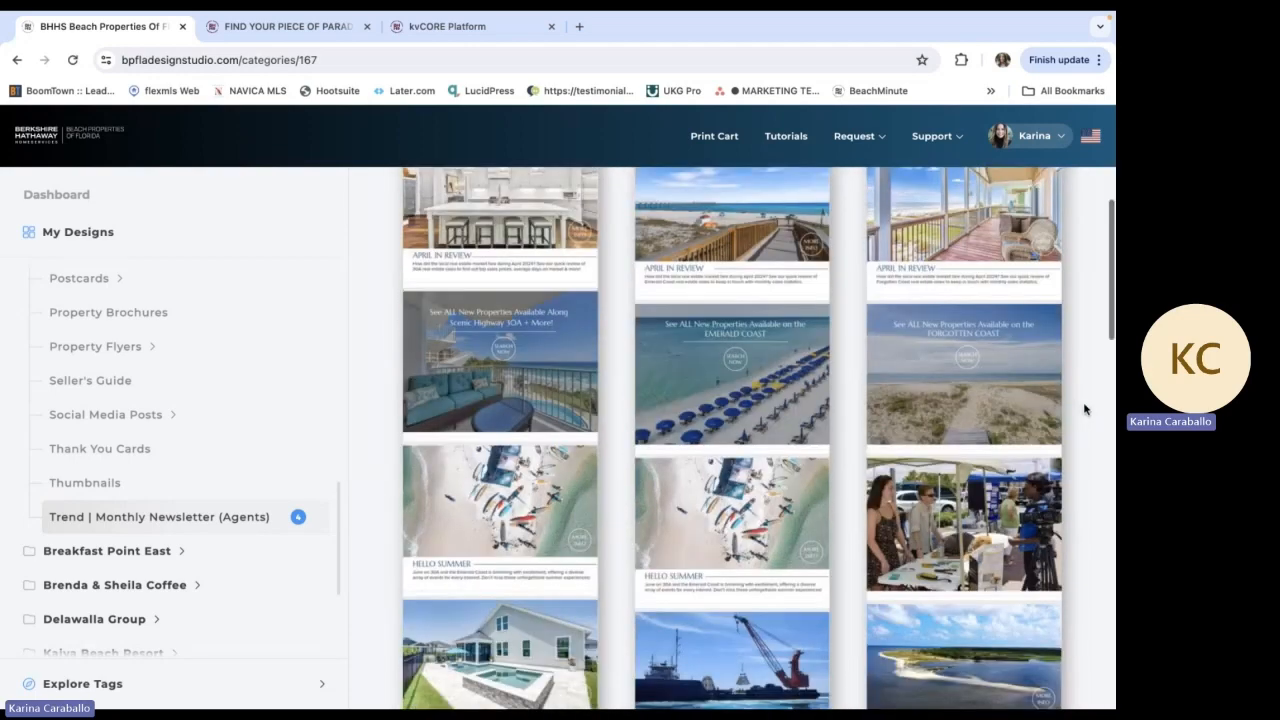
scroll(1088, 362, down, 1)
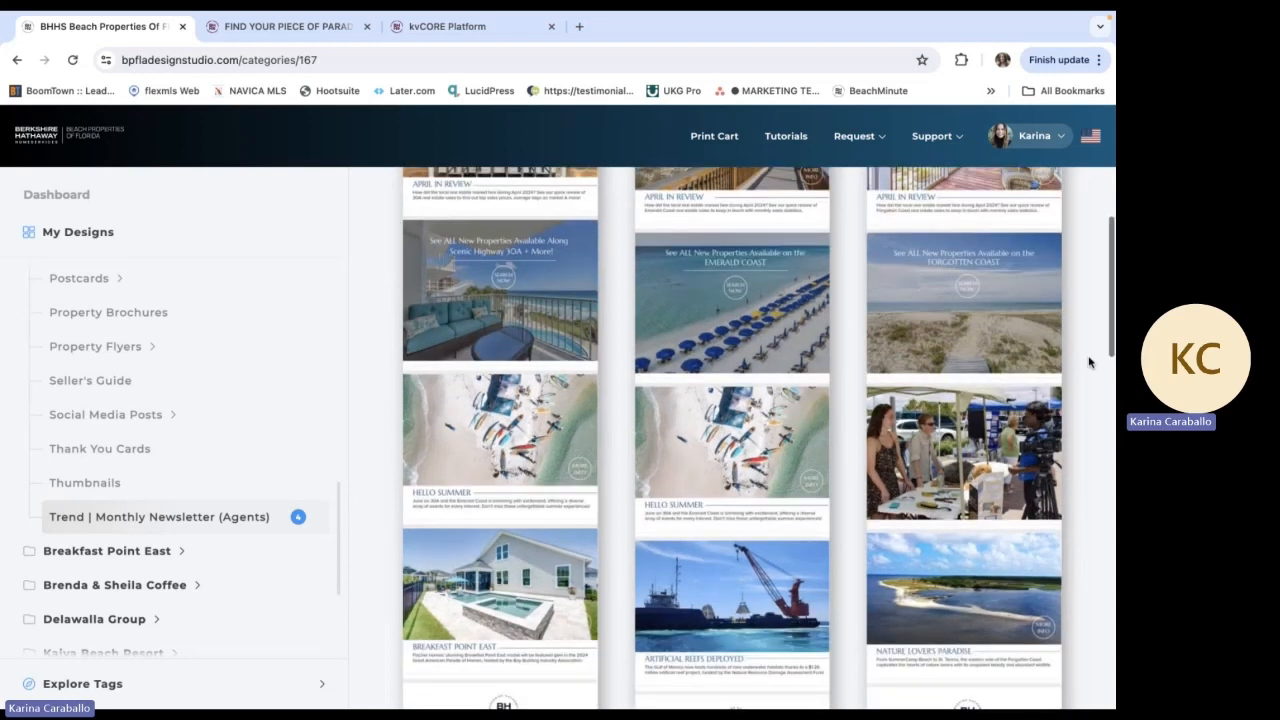
scroll(1089, 360, down, 1)
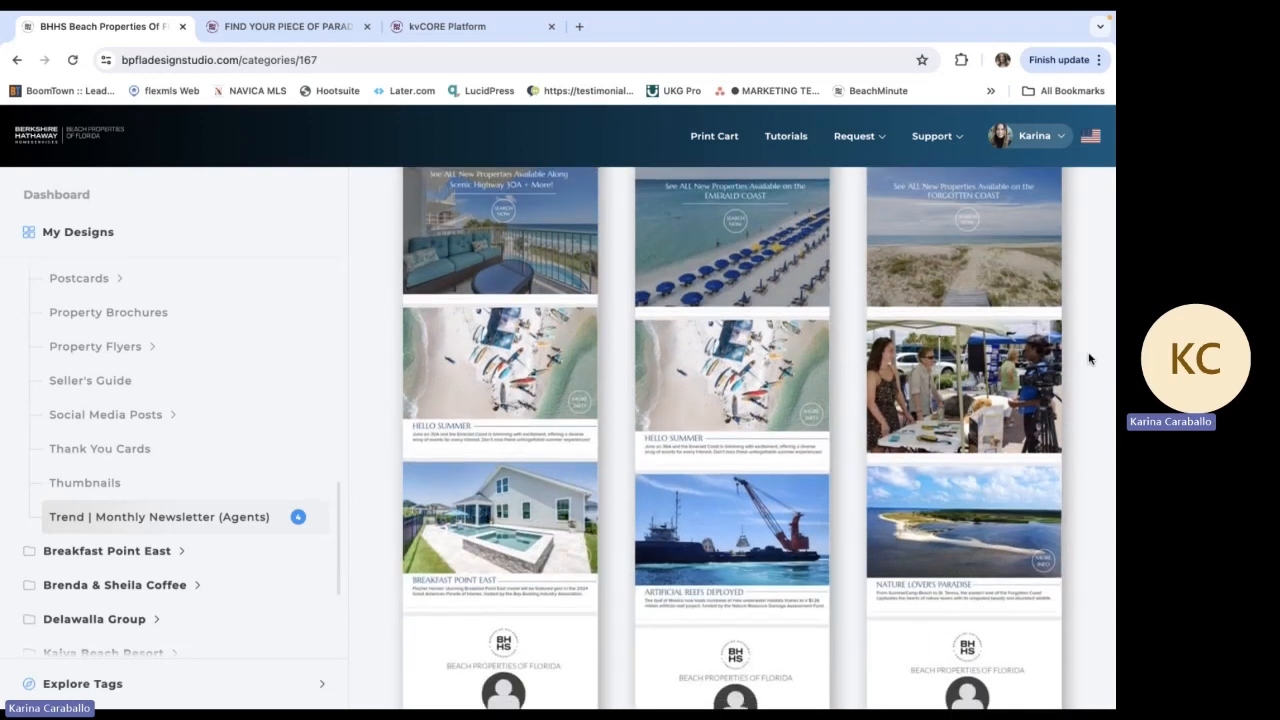
scroll(1088, 360, down, 1)
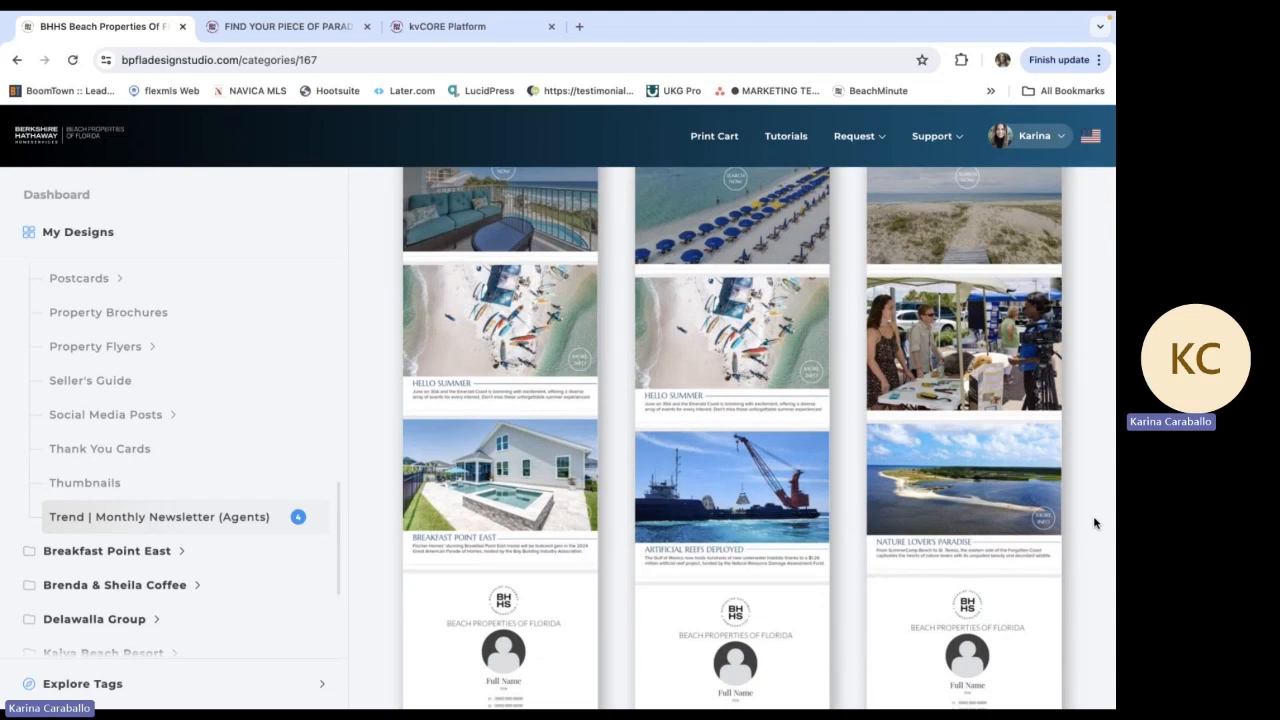
scroll(1094, 522, up, 10)
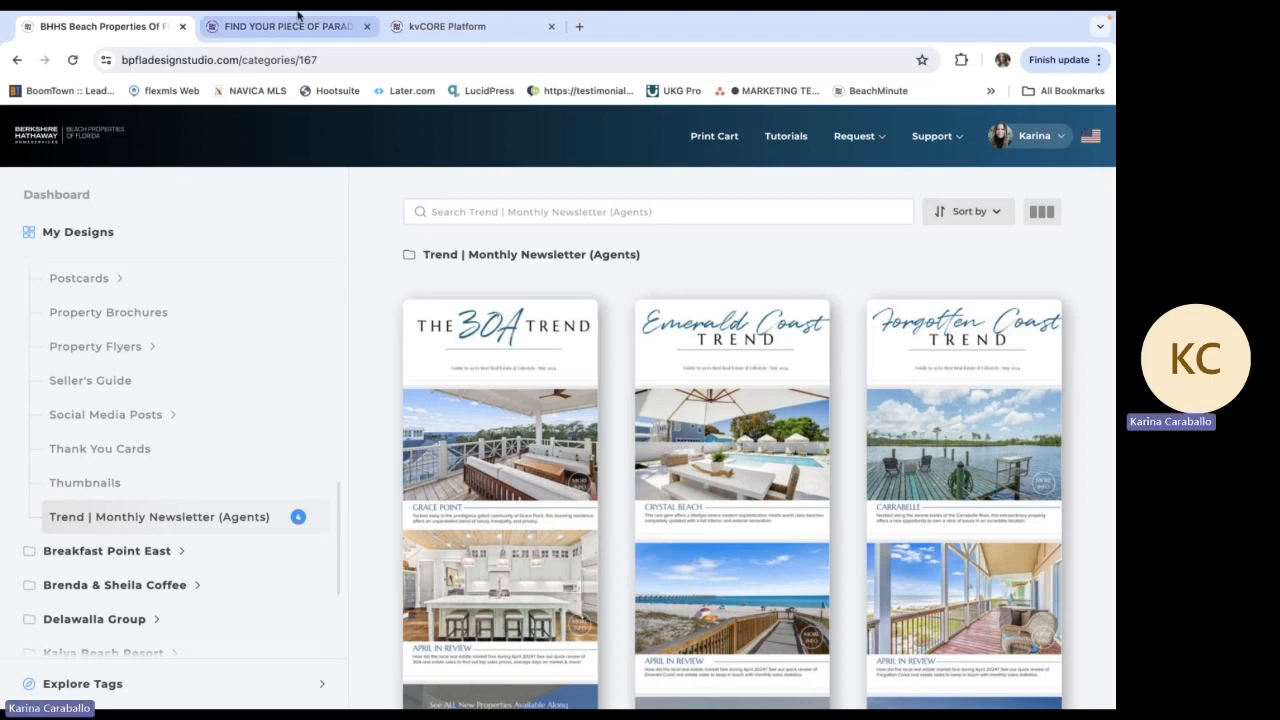
Switch to the agent's website and open its blog
mouse_move(299, 22)
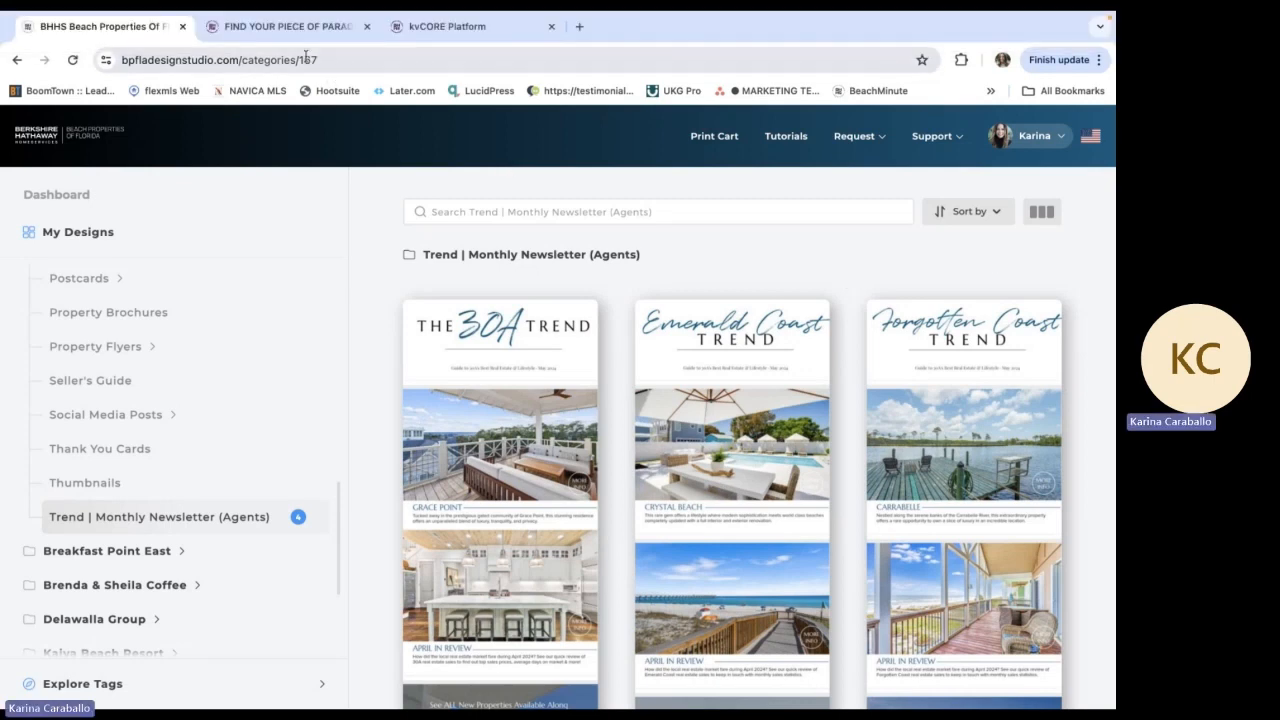
click(300, 27)
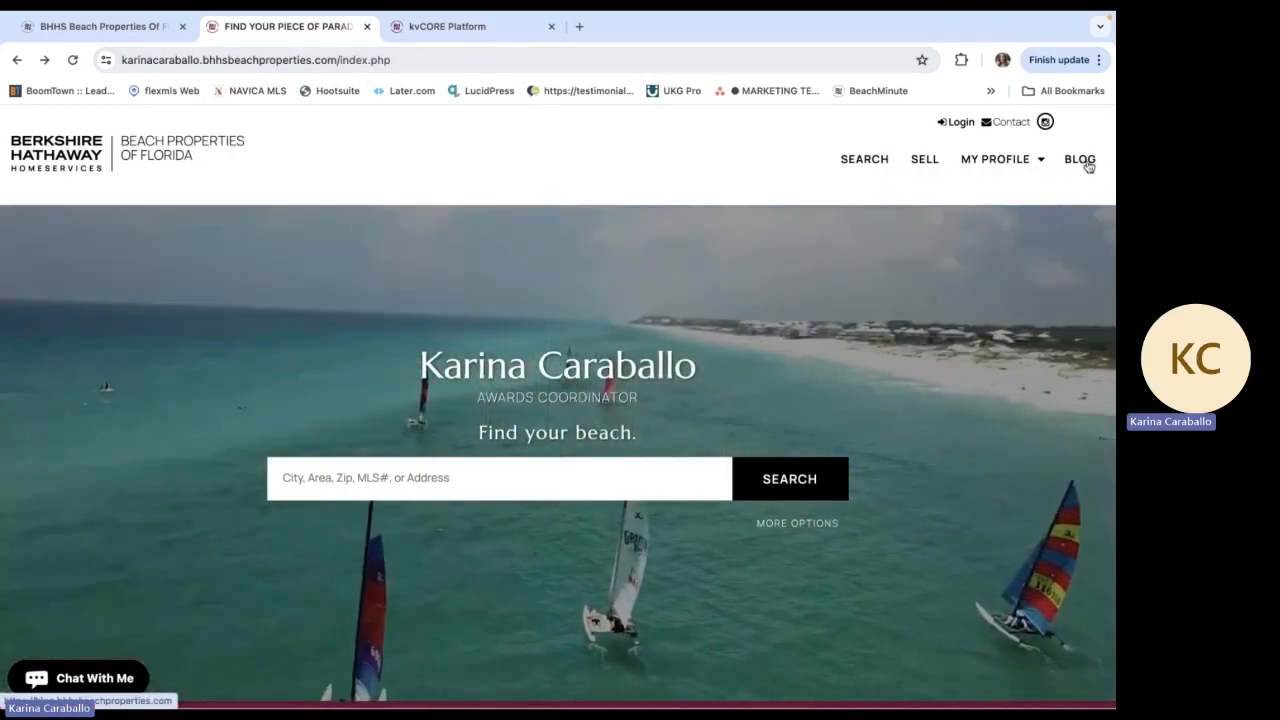
click(1085, 160)
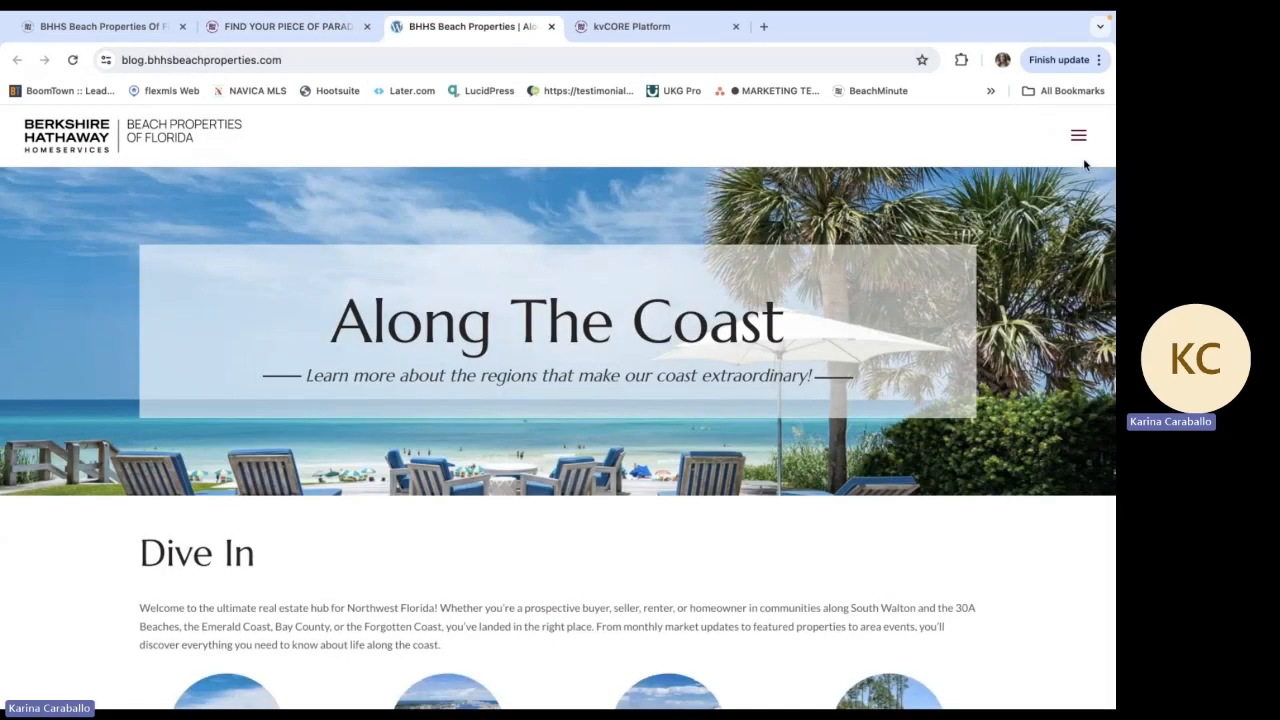
Review the blog home page's regional categories, What's New articles, Market Stats and Market Report sections
scroll(1083, 347, down, 3)
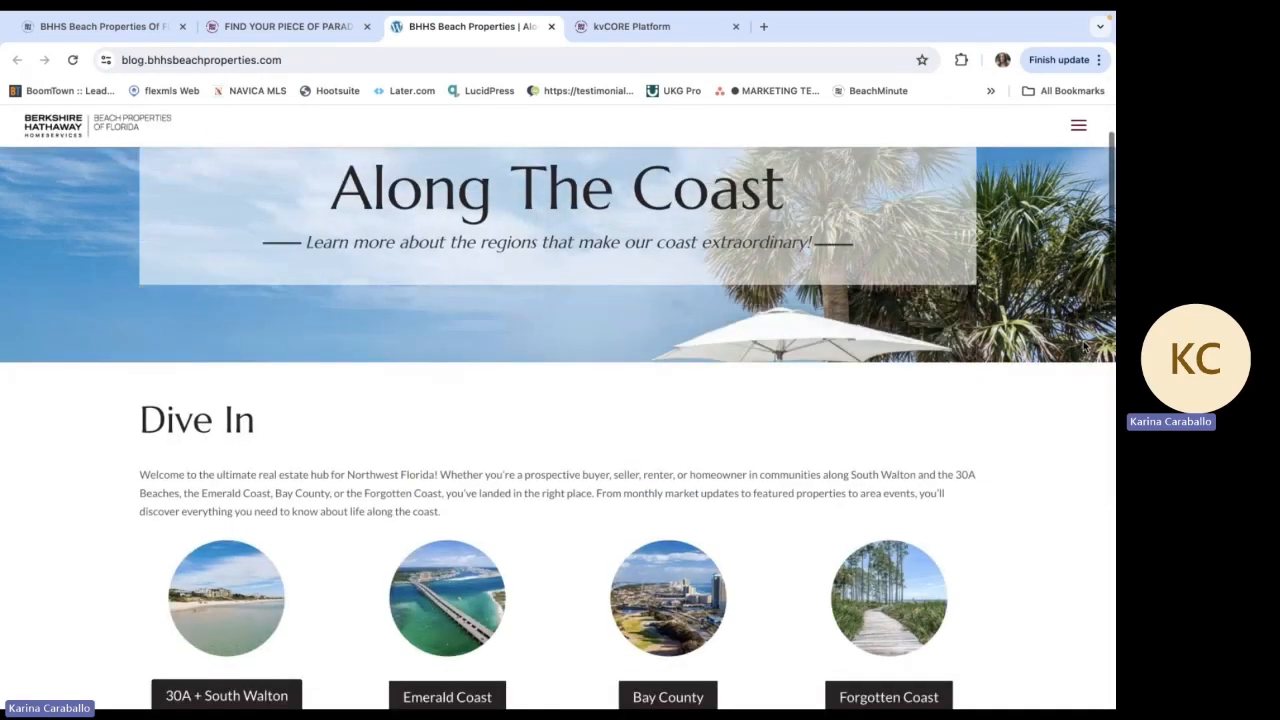
scroll(1083, 347, down, 3)
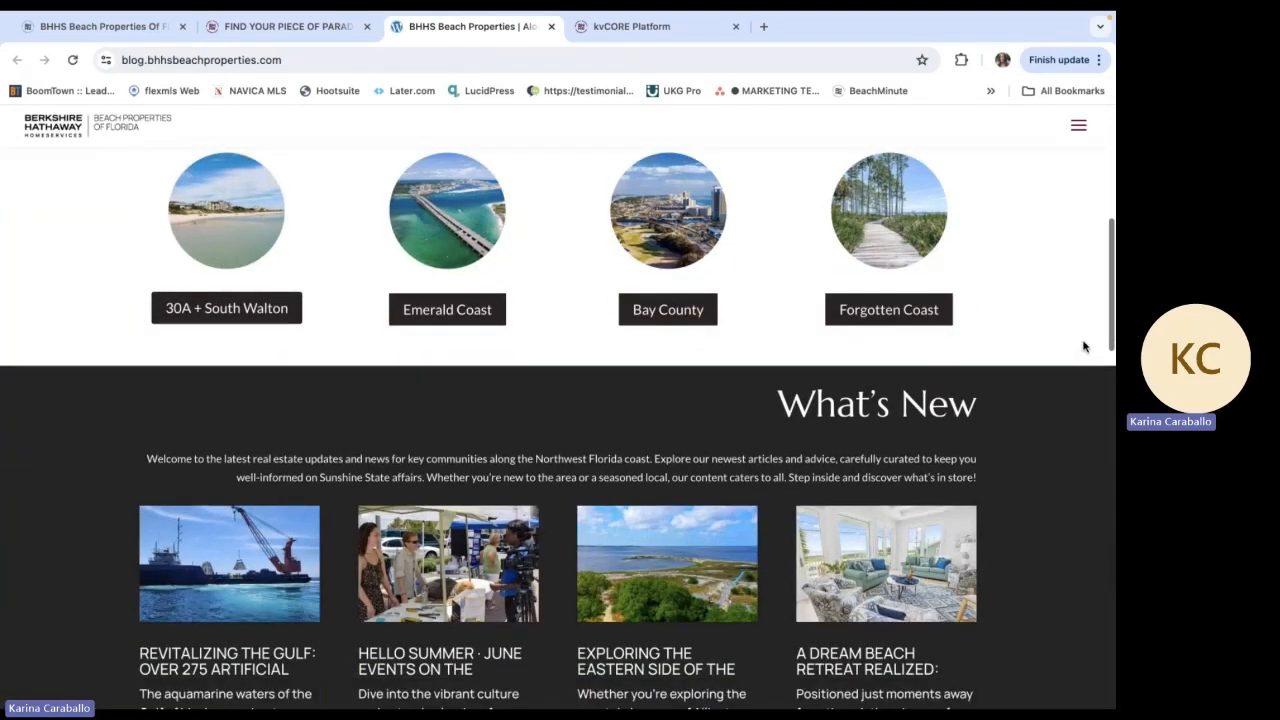
scroll(1083, 347, down, 5)
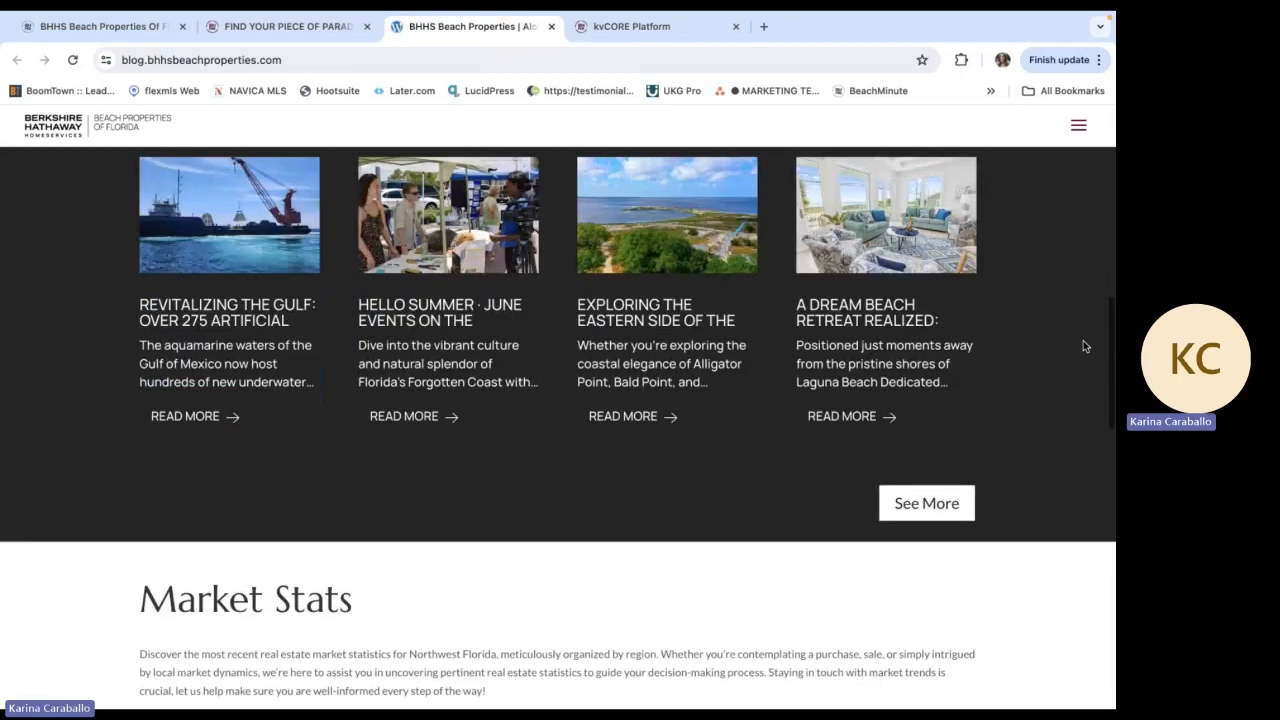
scroll(1083, 346, down, 8)
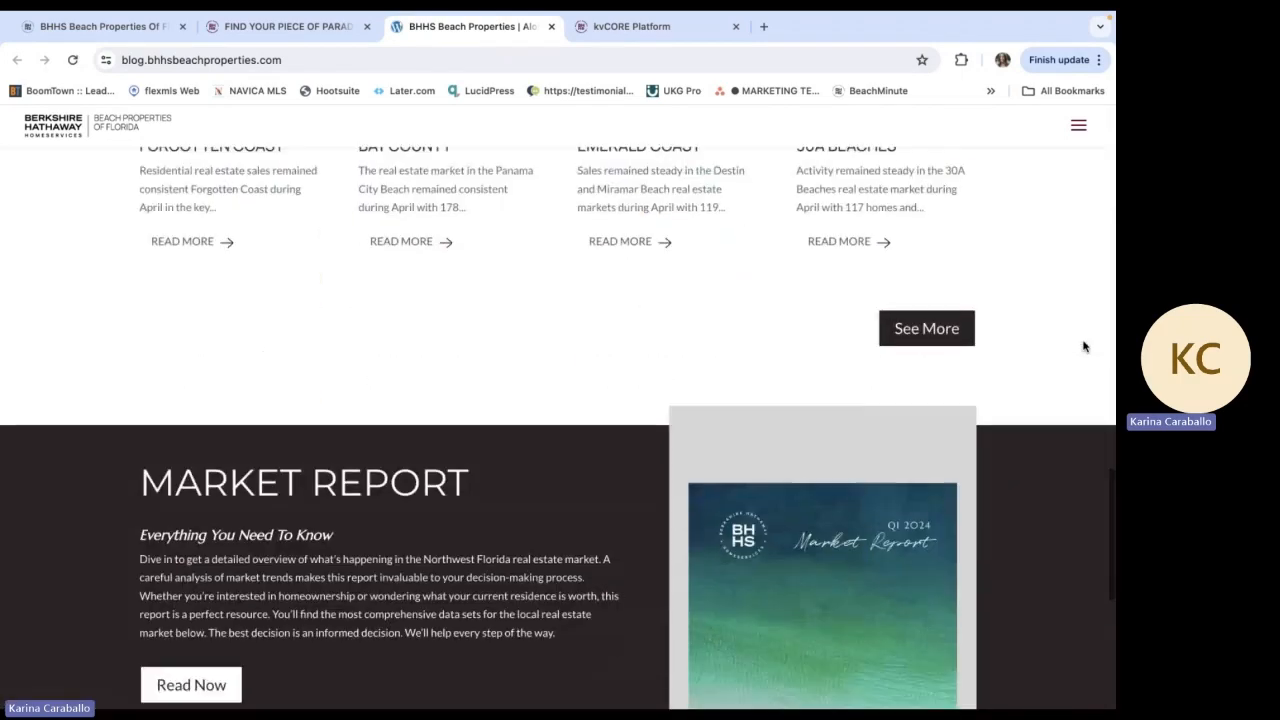
scroll(1083, 346, down, 2)
scroll(1083, 346, up, 8)
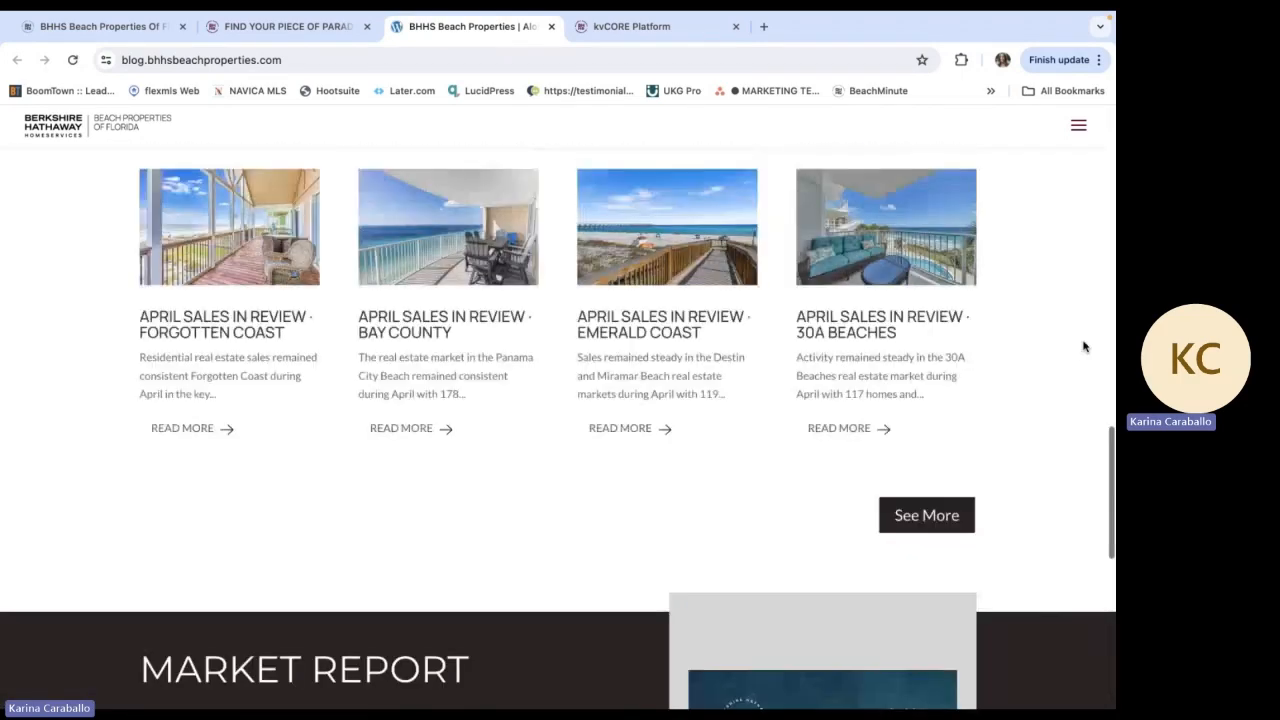
scroll(1083, 346, up, 4)
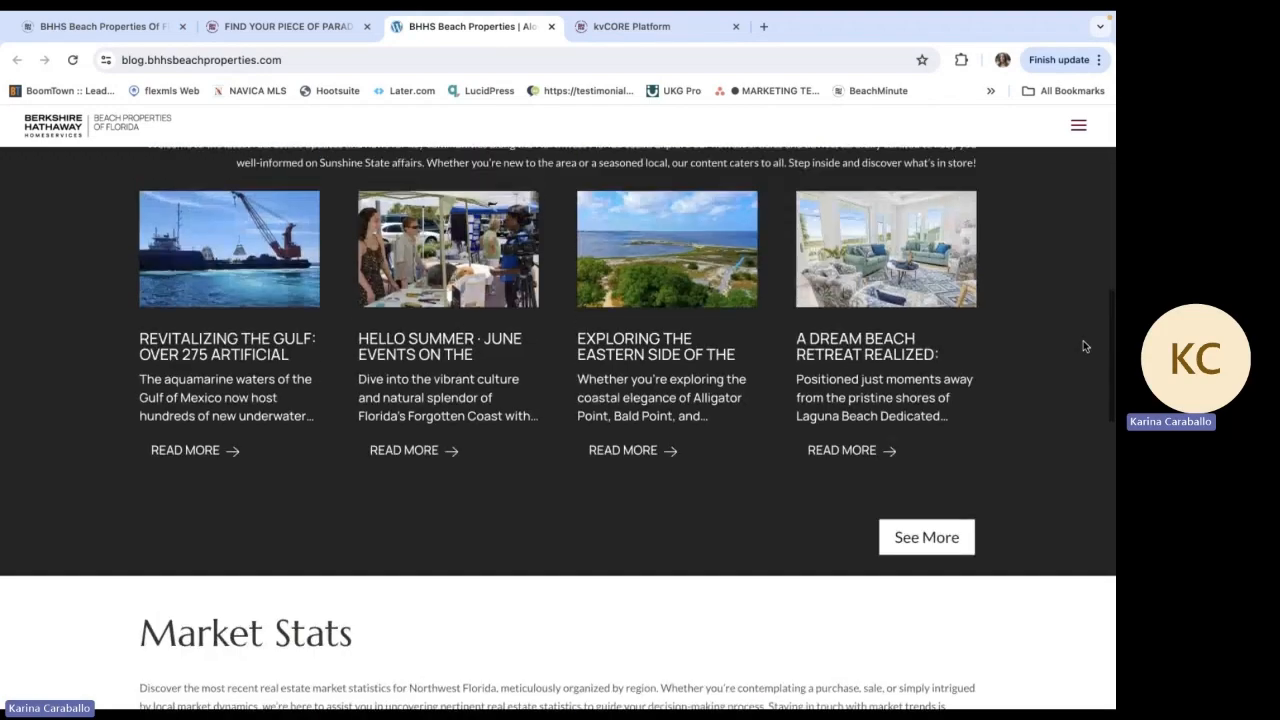
scroll(585, 365, down, 5)
scroll(270, 370, up, 7)
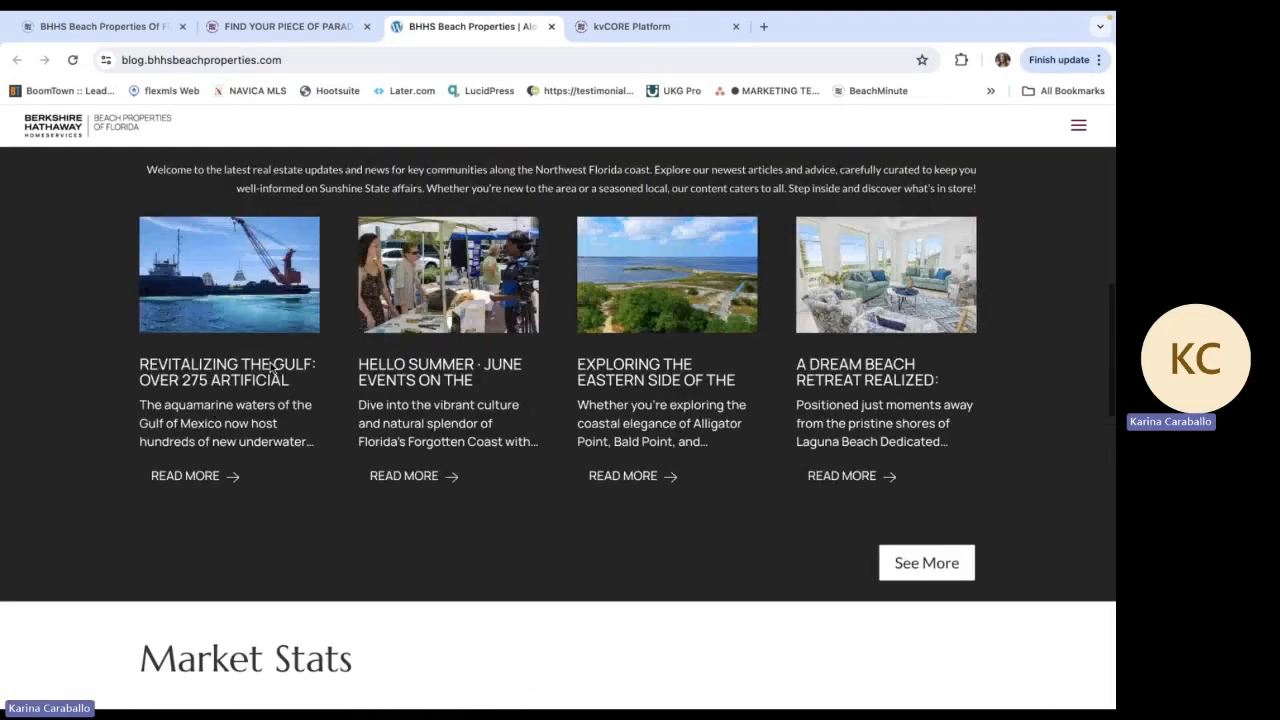
scroll(270, 370, up, 2)
scroll(600, 450, down, 1)
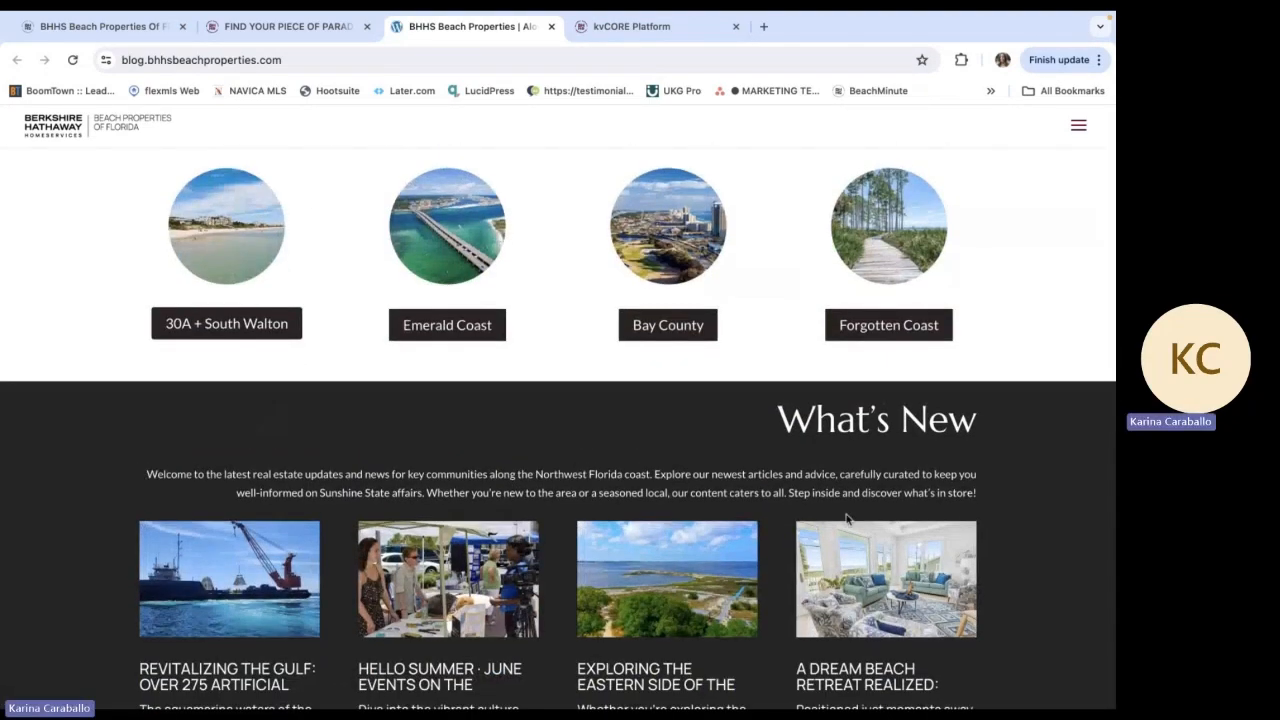
scroll(1037, 520, down, 3)
scroll(1037, 520, up, 5)
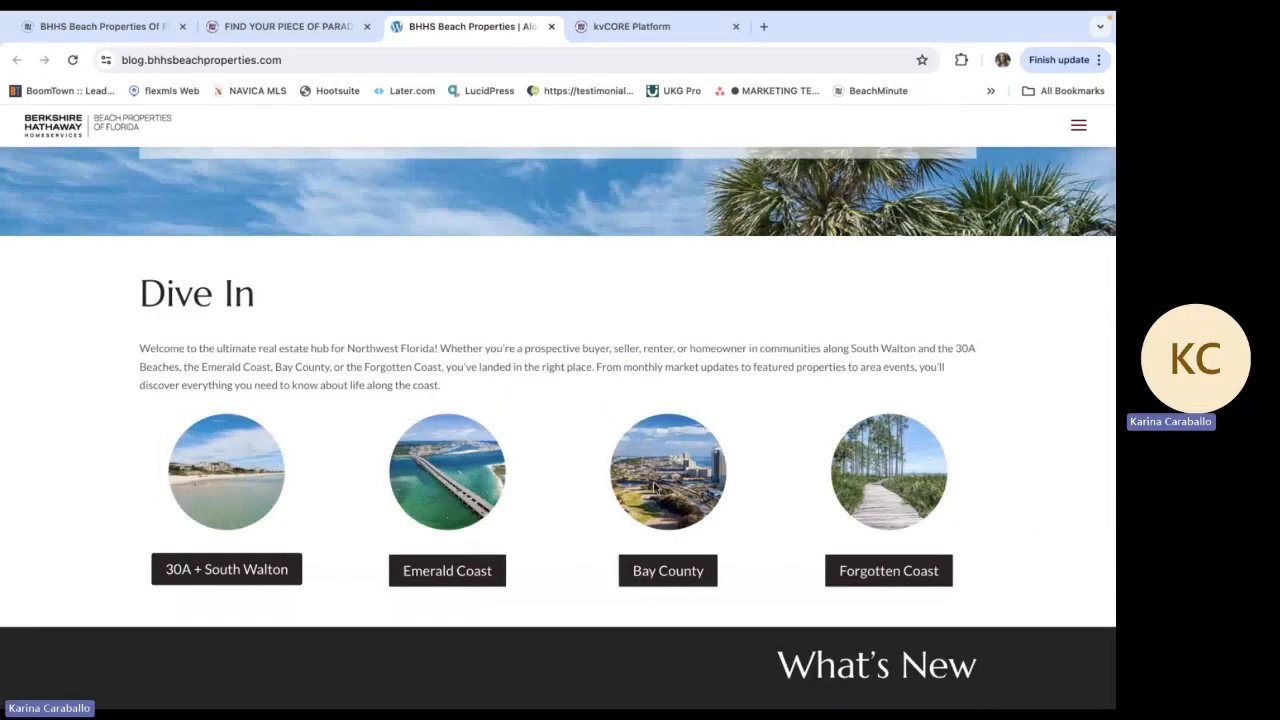
Open the 30A + South Walton blog category and look through its articles
click(245, 569)
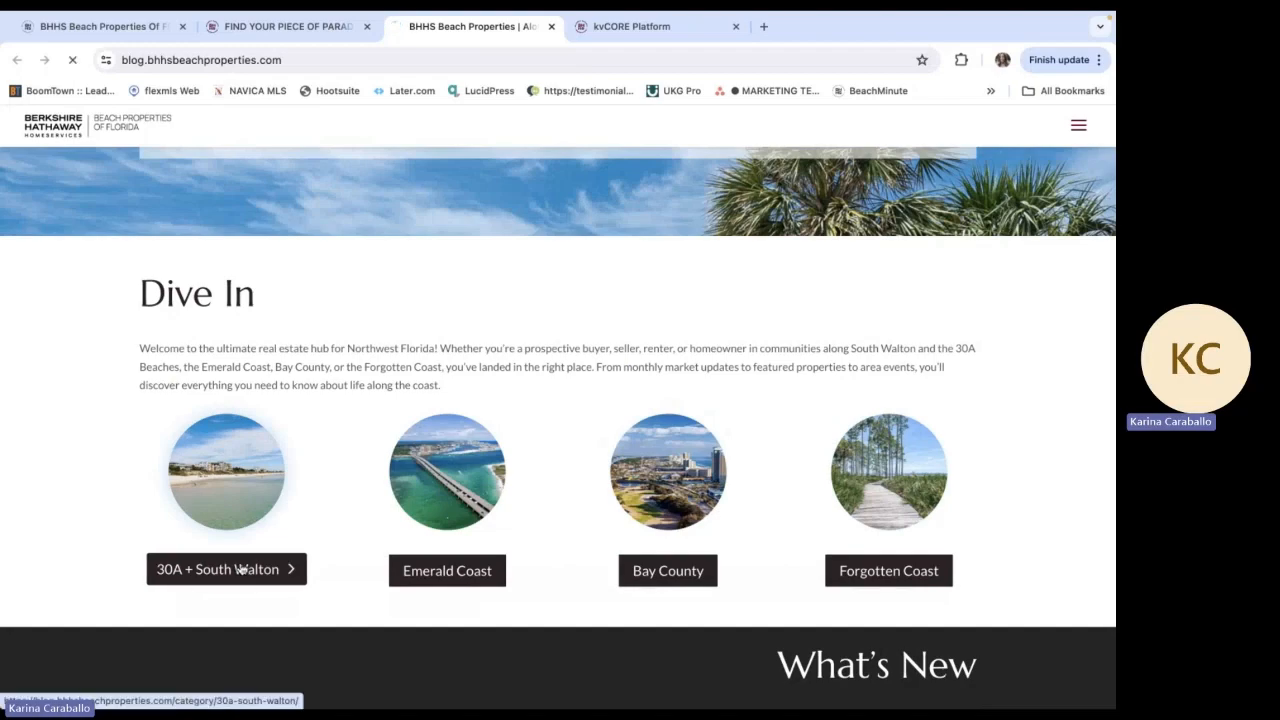
scroll(480, 360, down, 4)
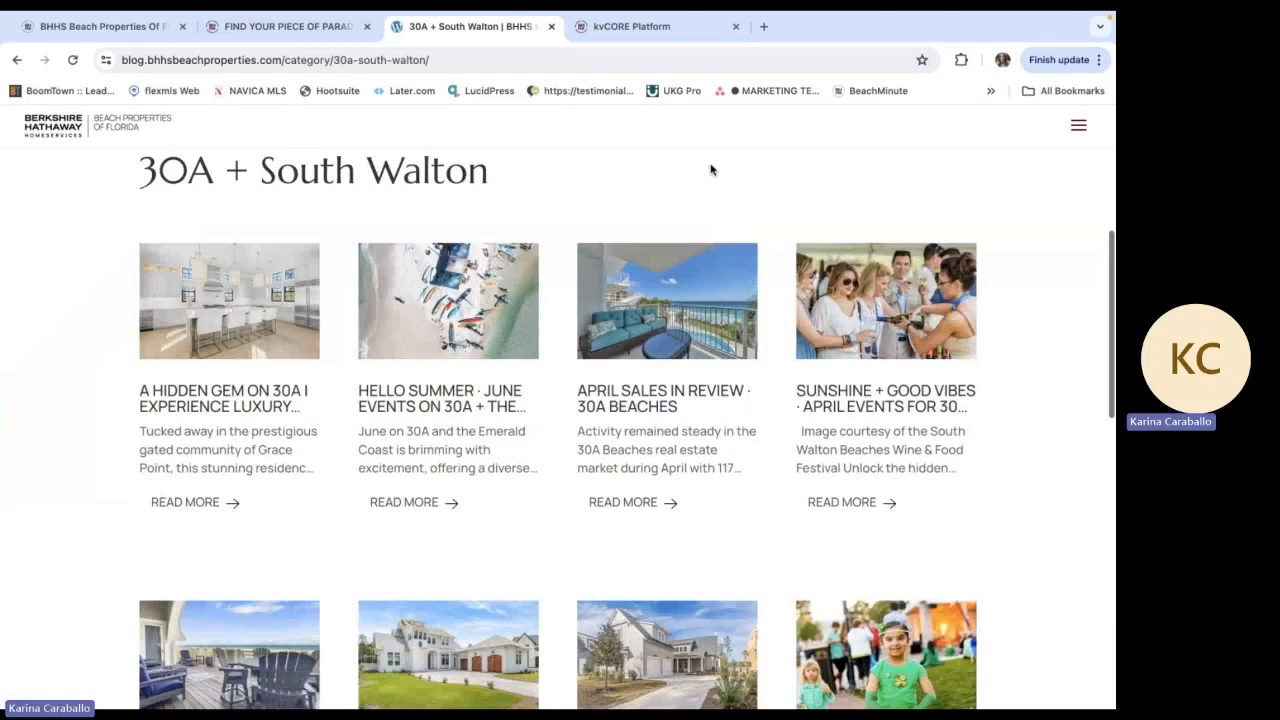
scroll(1040, 410, down, 5)
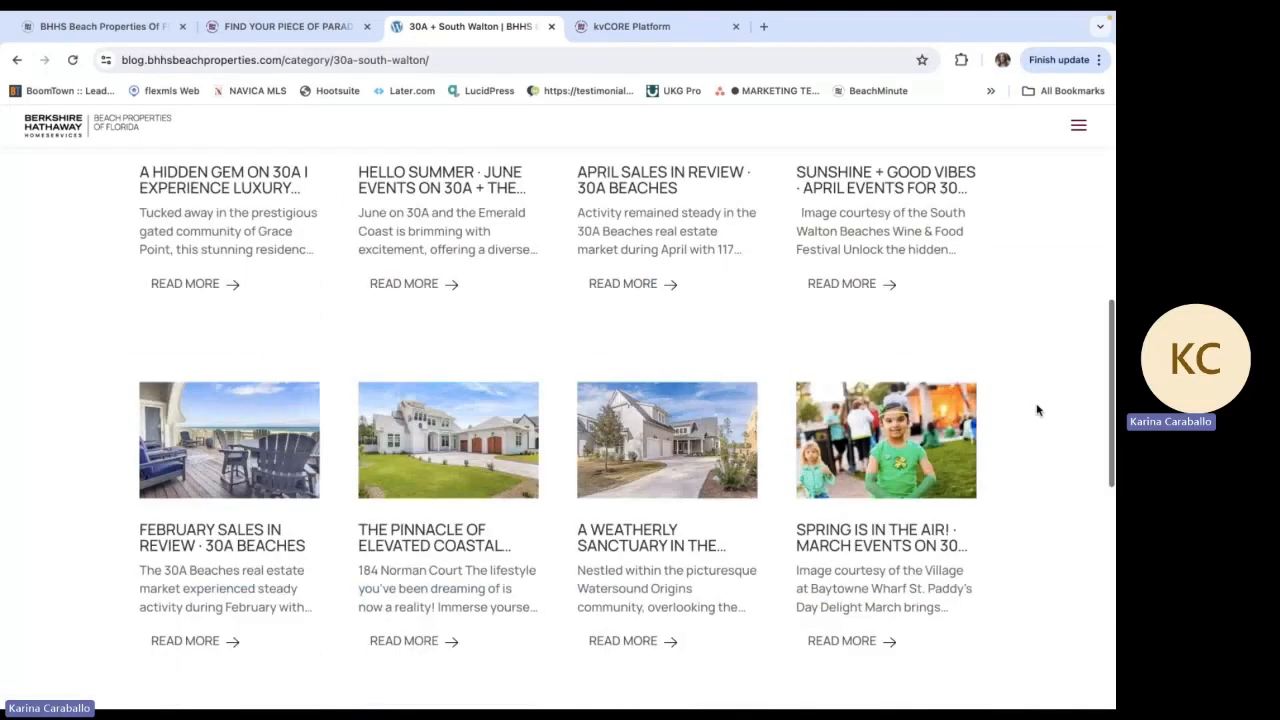
scroll(1060, 260, up, 9)
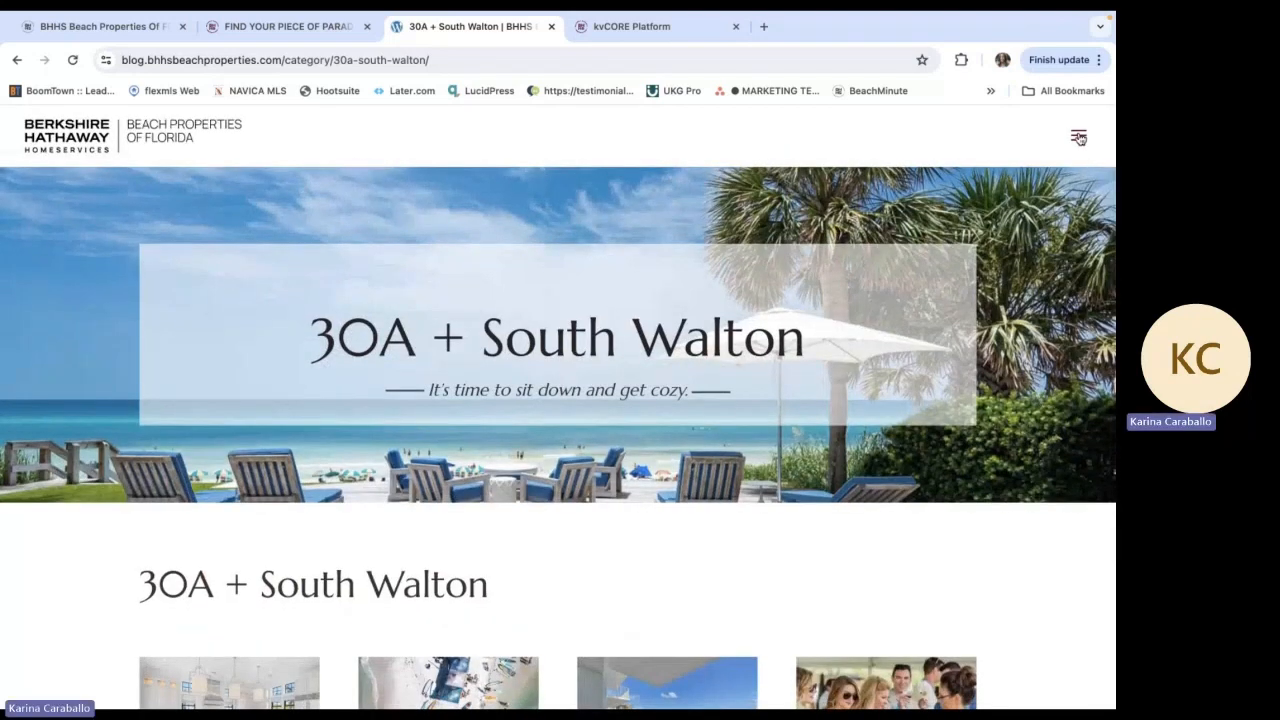
Go from the blog to the property search page and on to the company website's home page
click(1078, 125)
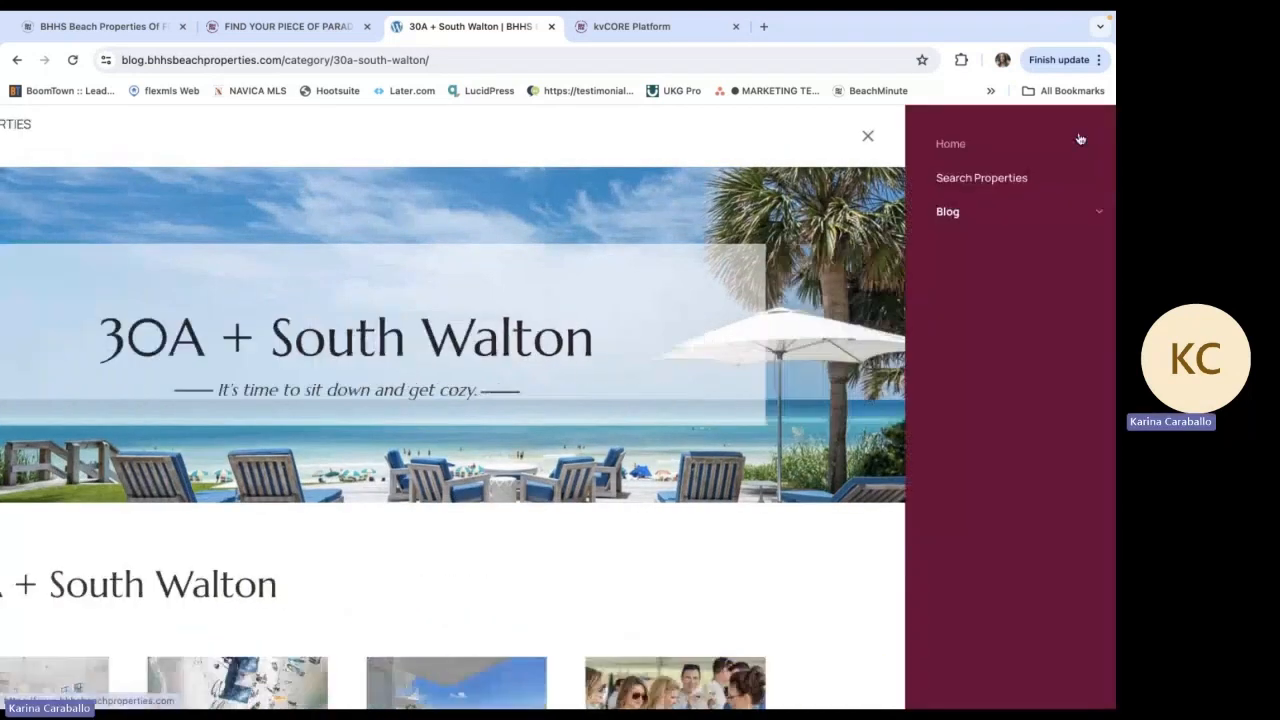
click(960, 181)
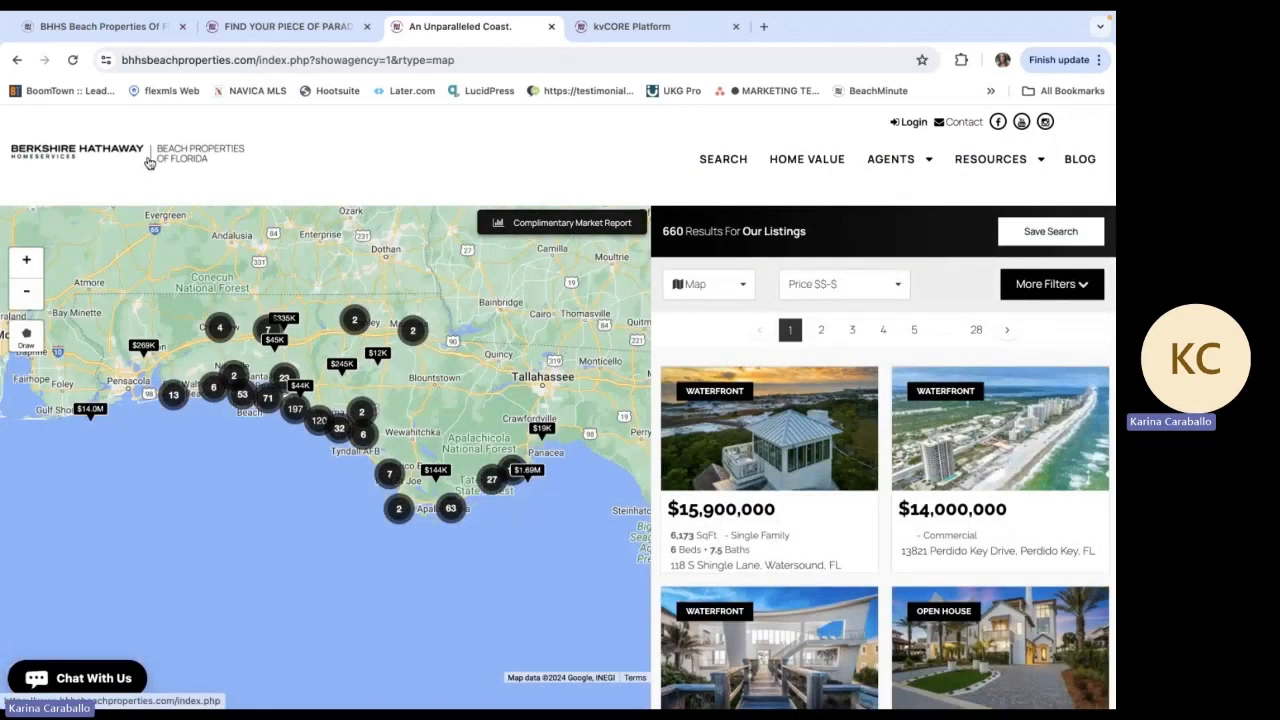
click(148, 163)
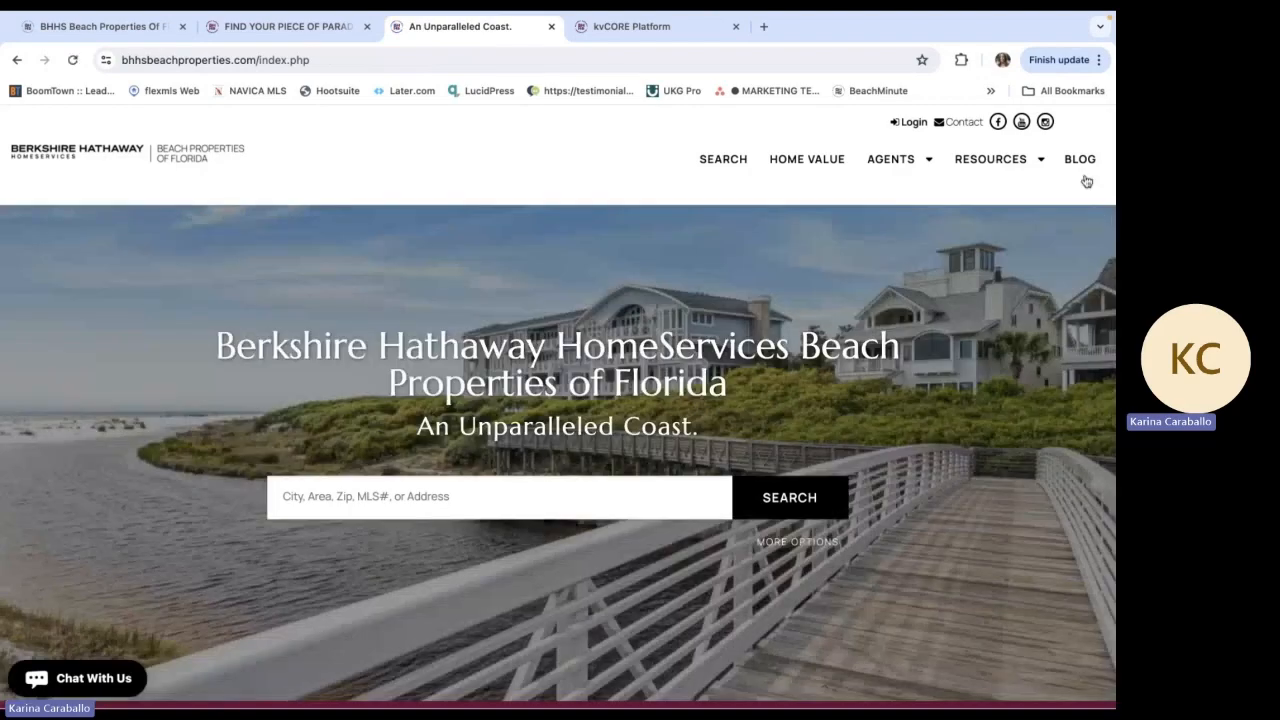
Reopen the blog from the company website and review its regional categories and Market Stats articles
click(1080, 160)
scroll(720, 531, down, 3)
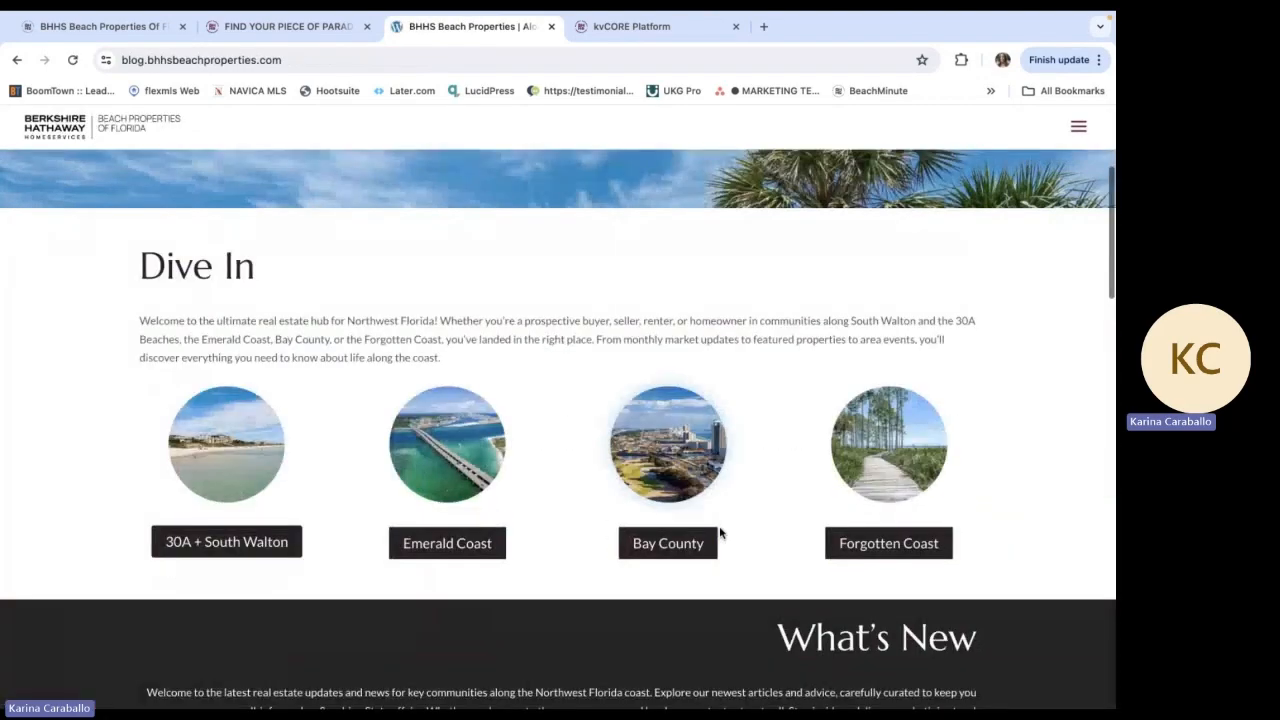
scroll(720, 533, down, 8)
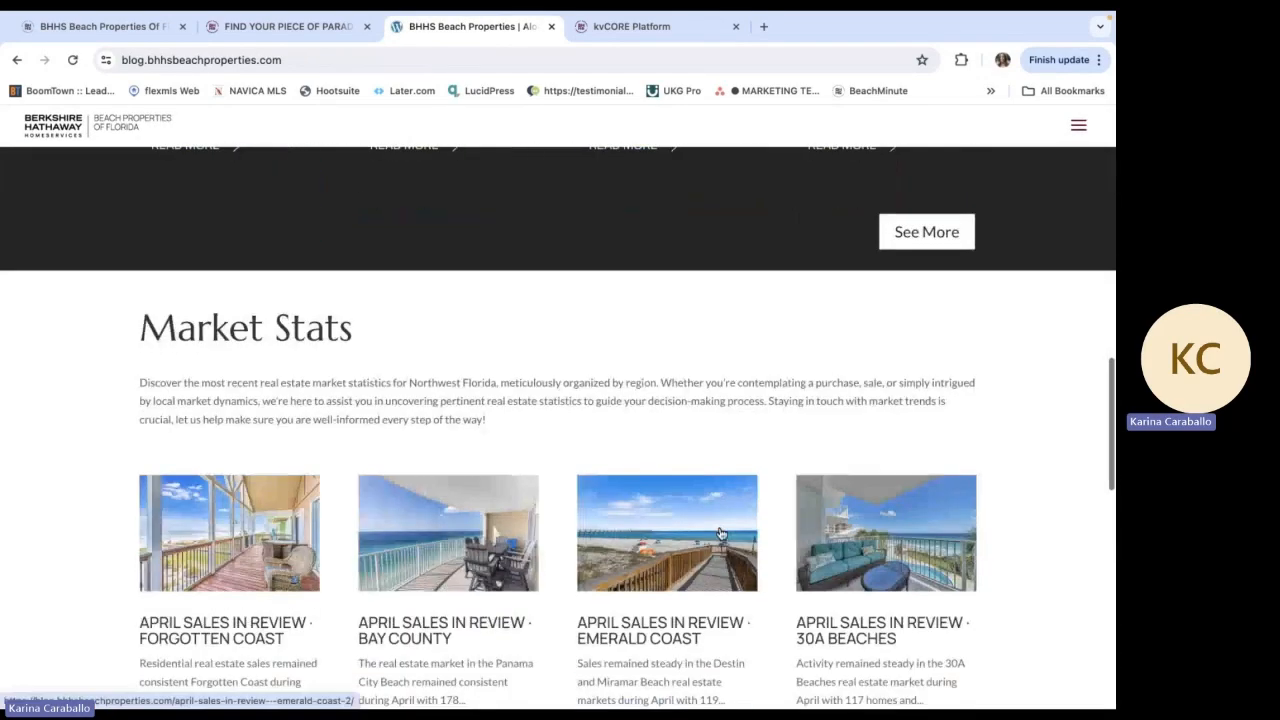
scroll(720, 533, up, 10)
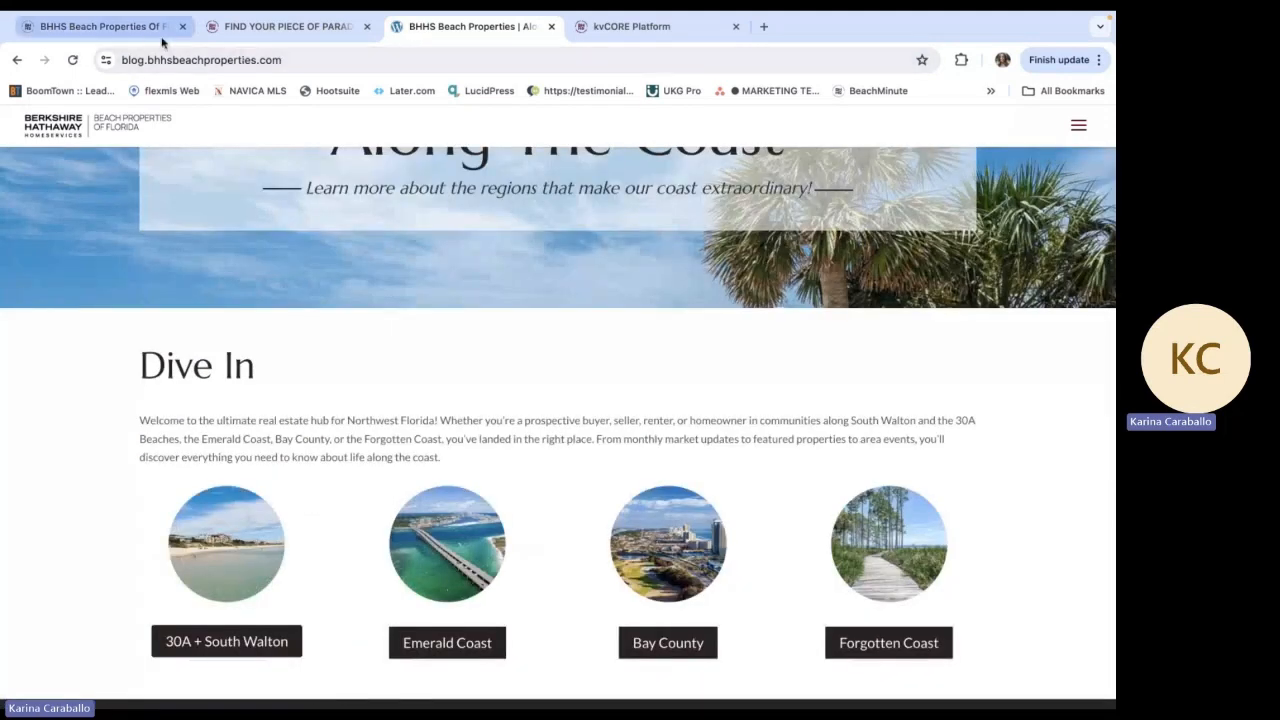
Return to the design studio and look over the regional Trend | Monthly Newsletter (Agents) templates
click(160, 30)
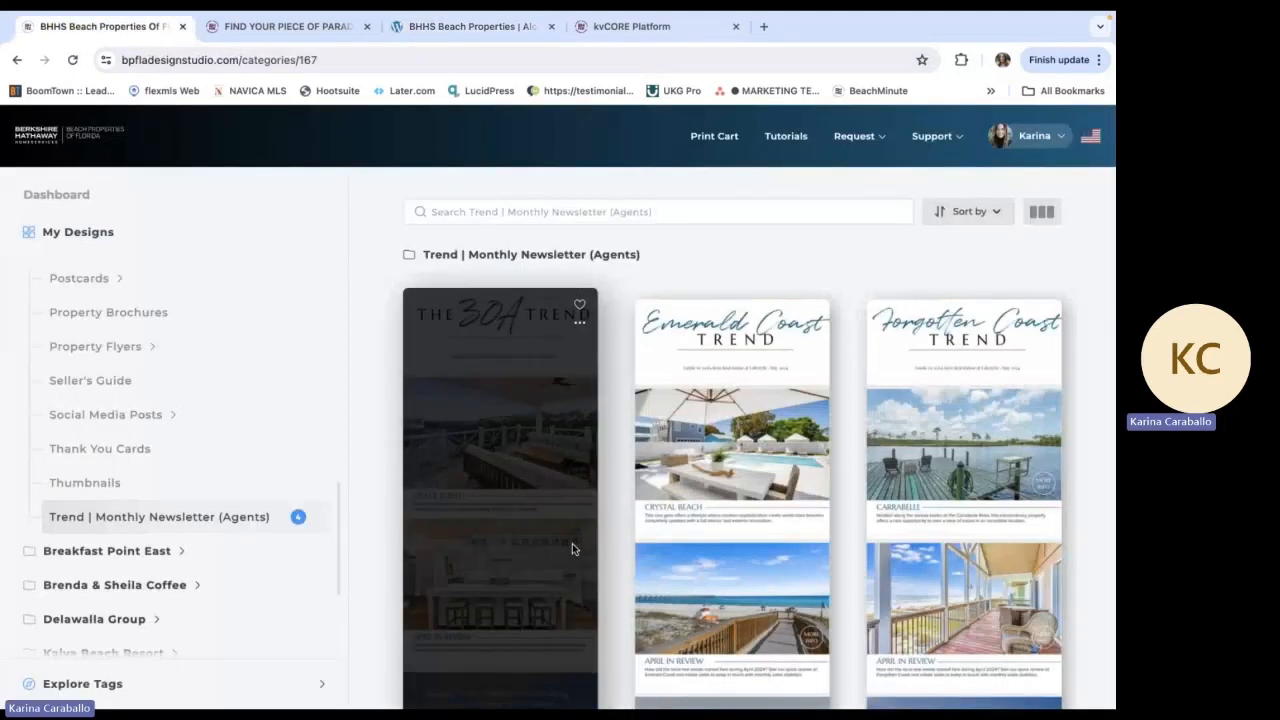
scroll(572, 548, down, 3)
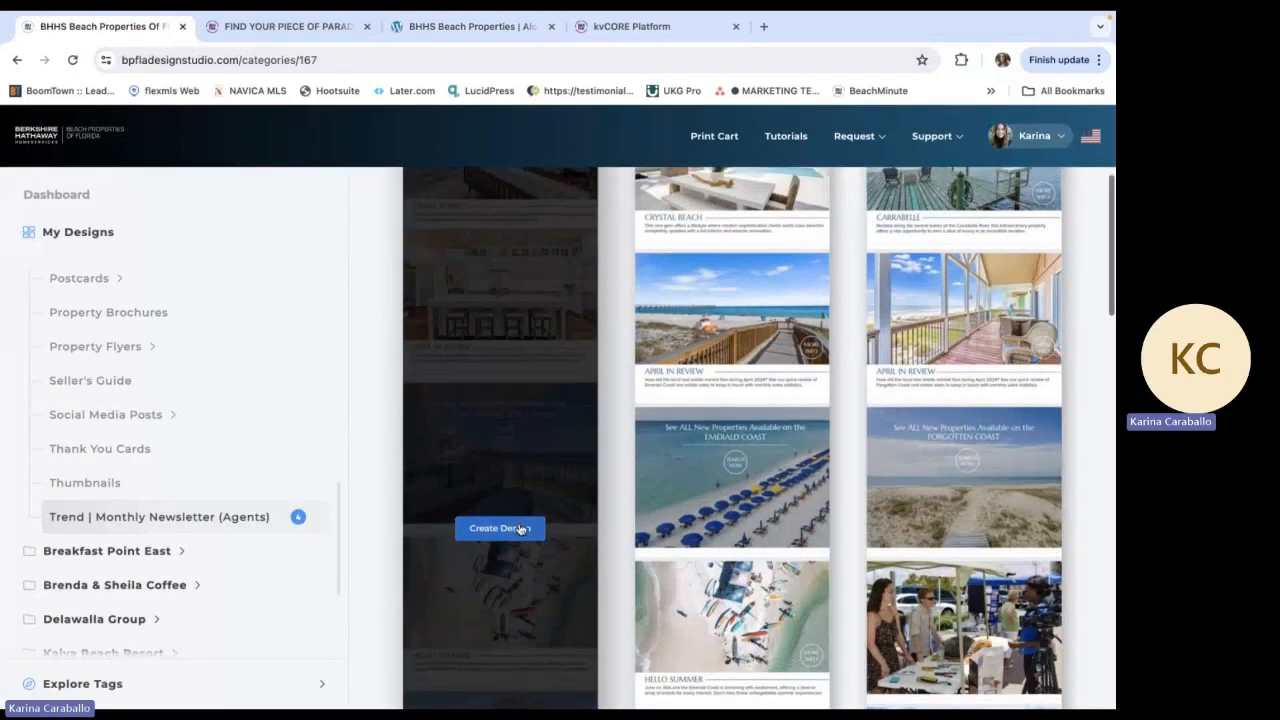
scroll(594, 443, up, 1)
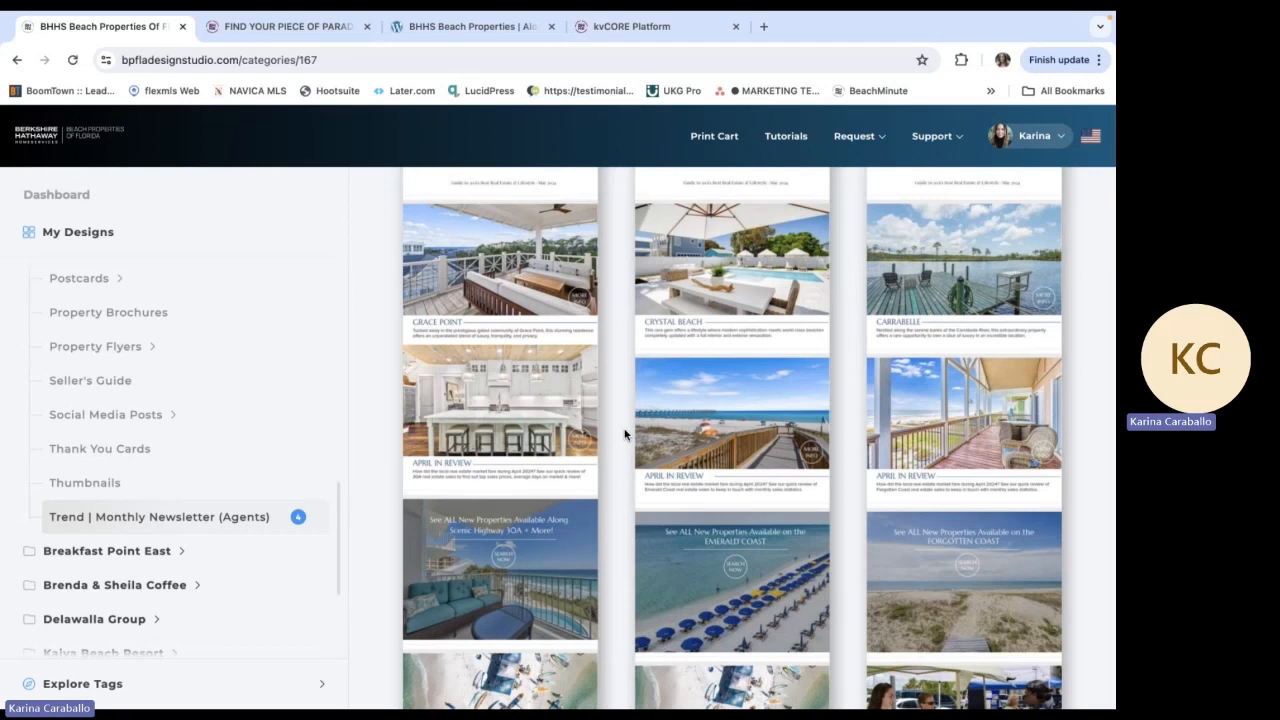
mouse_move(534, 452)
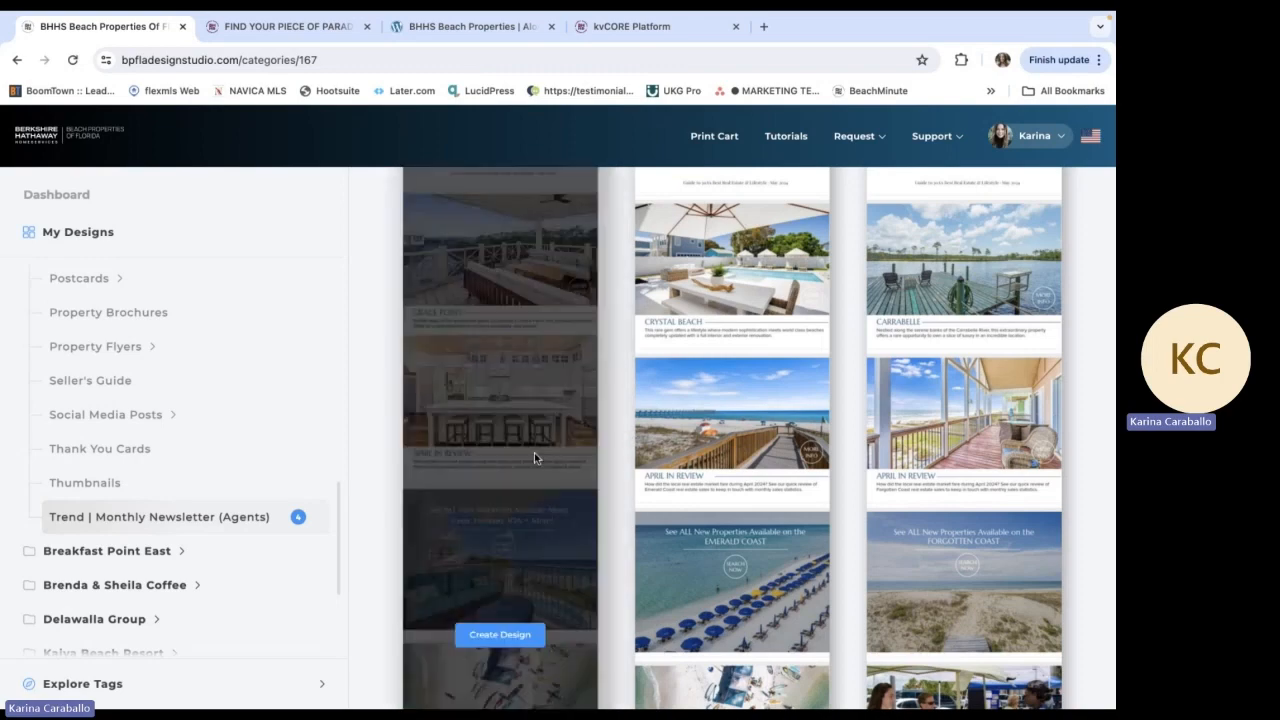
scroll(490, 458, down, 2)
scroll(490, 460, down, 1)
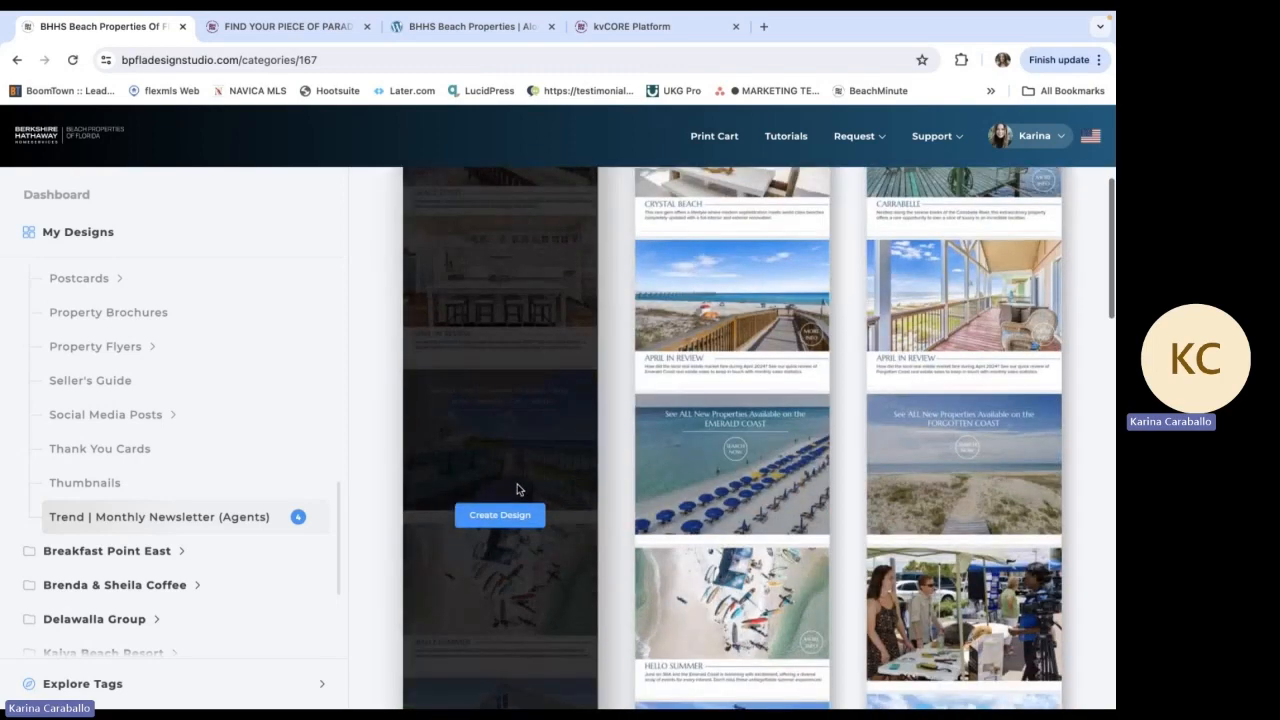
scroll(615, 453, up, 3)
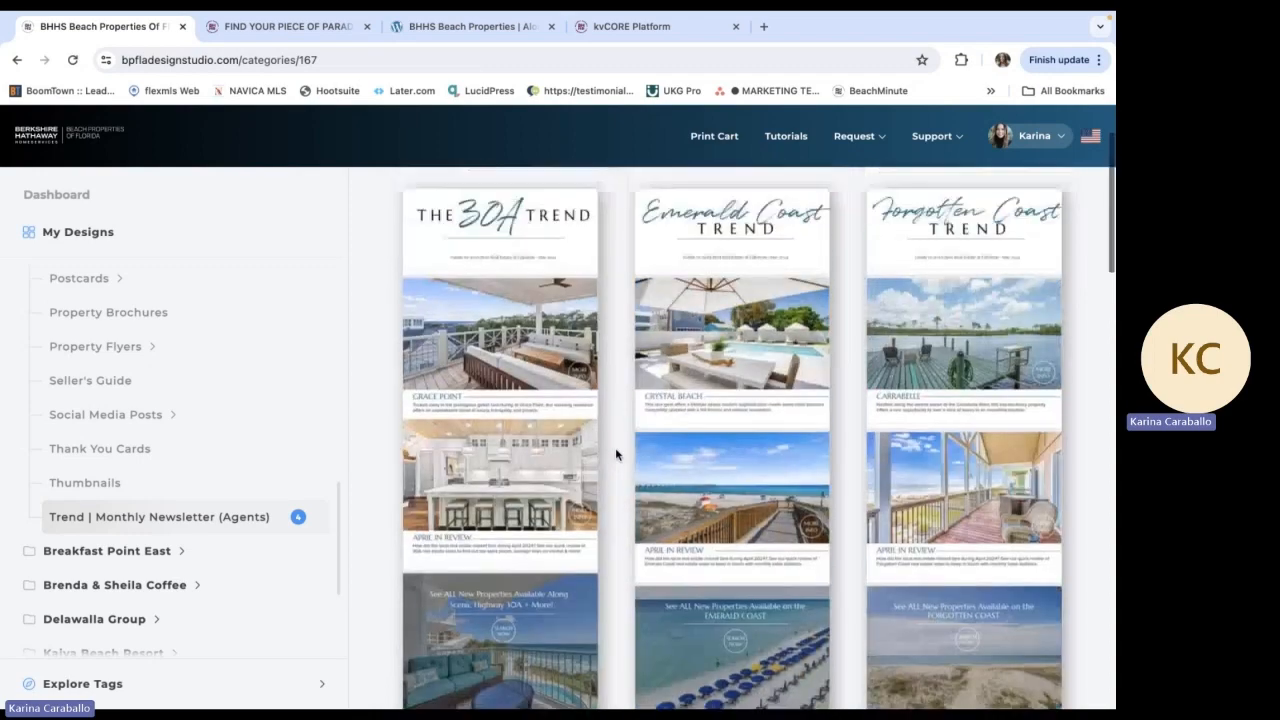
Review where the Trend | Monthly Newsletter (Agents) category sits within the BHHS Beach Properties Of Florida folder
scroll(229, 331, up, 5)
scroll(229, 331, up, 4)
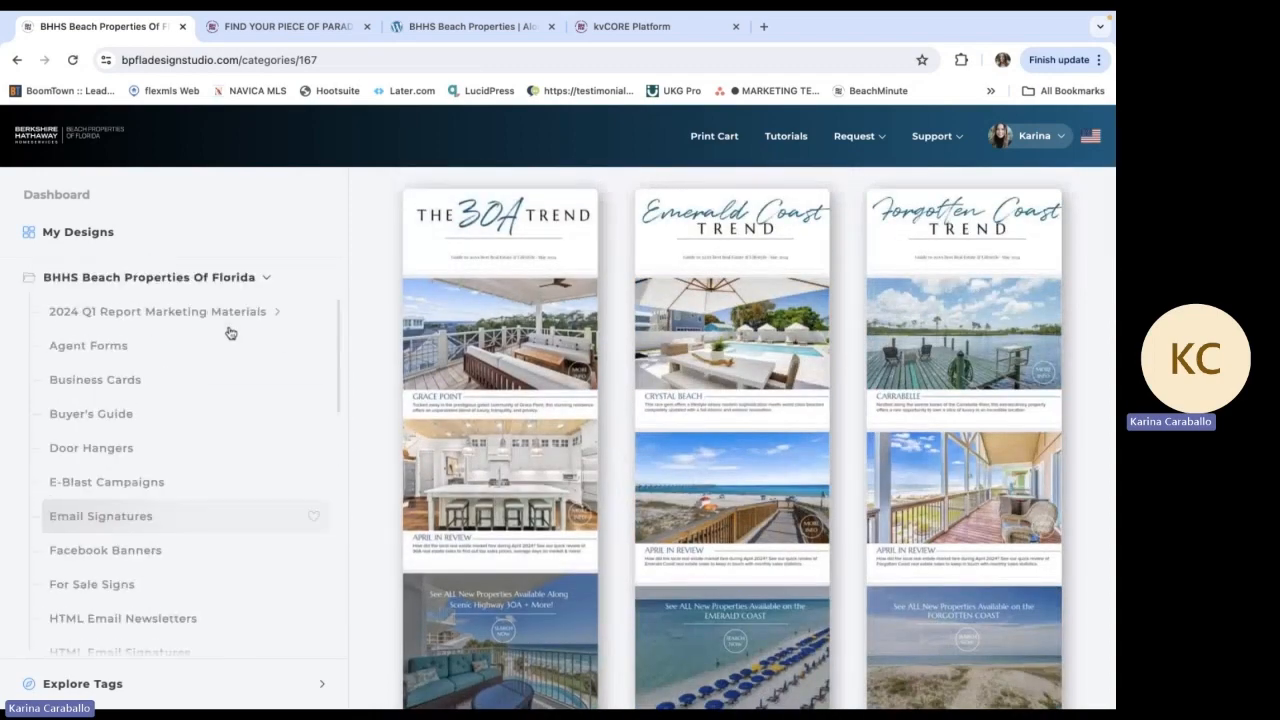
scroll(74, 345, down, 2)
scroll(74, 338, up, 1)
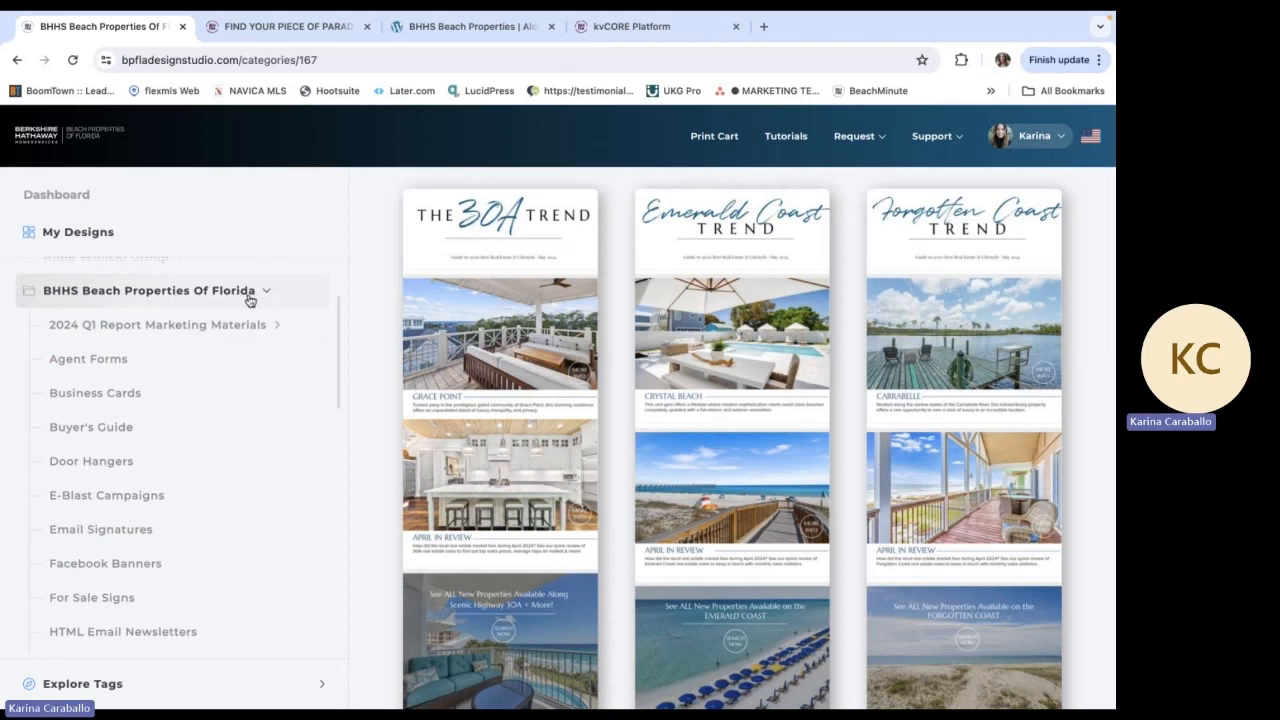
scroll(249, 301, down, 6)
scroll(249, 301, down, 1)
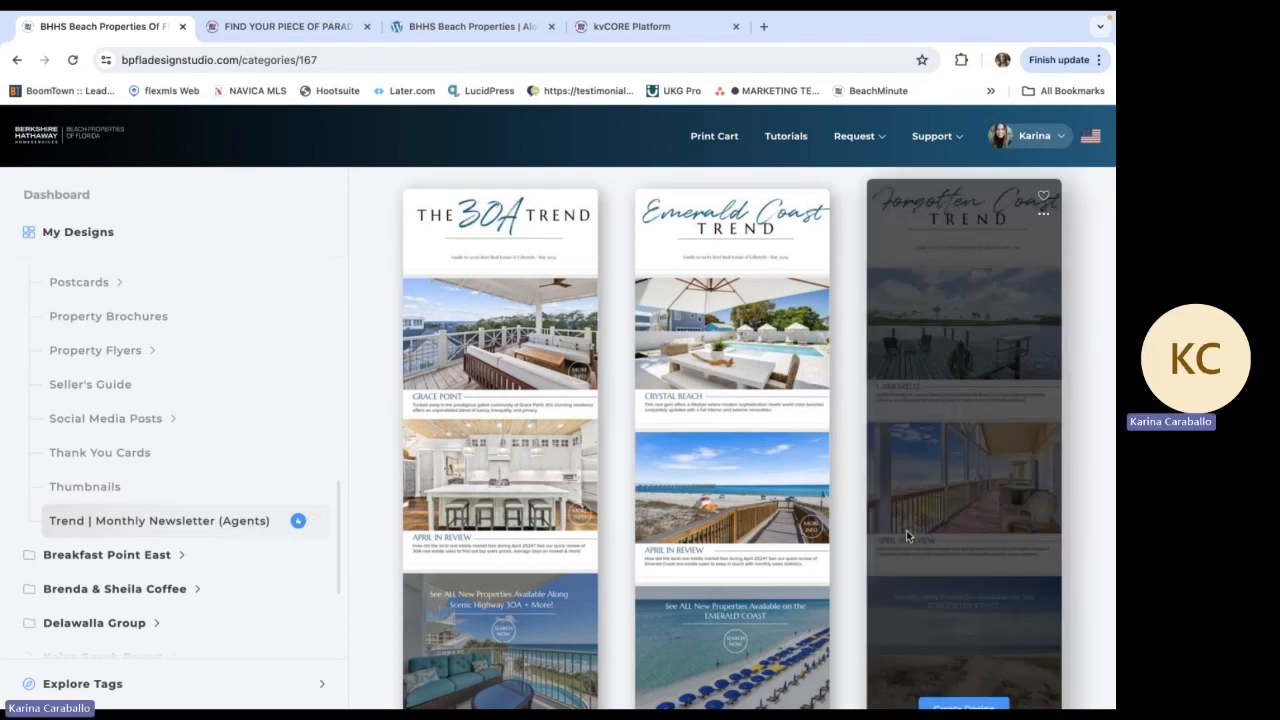
Create a design from The 30A Trend newsletter template and dismiss the Email Designer beta notice
scroll(608, 530, down, 2)
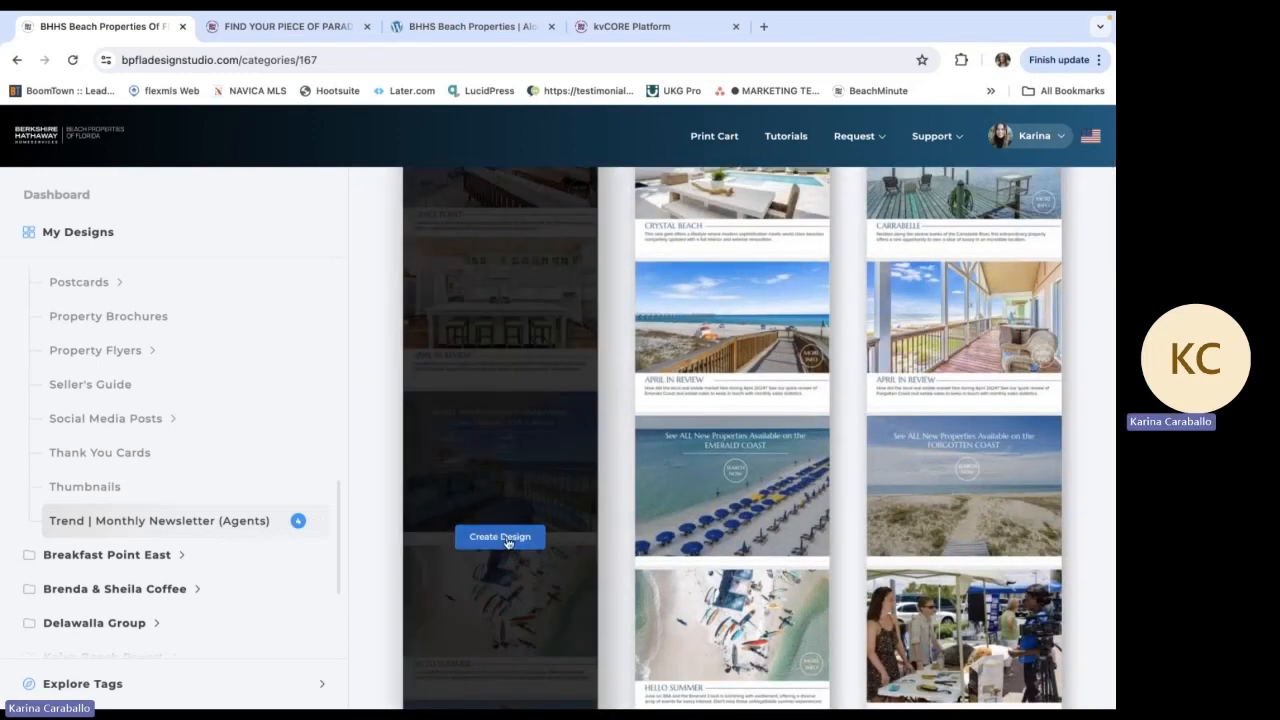
click(506, 540)
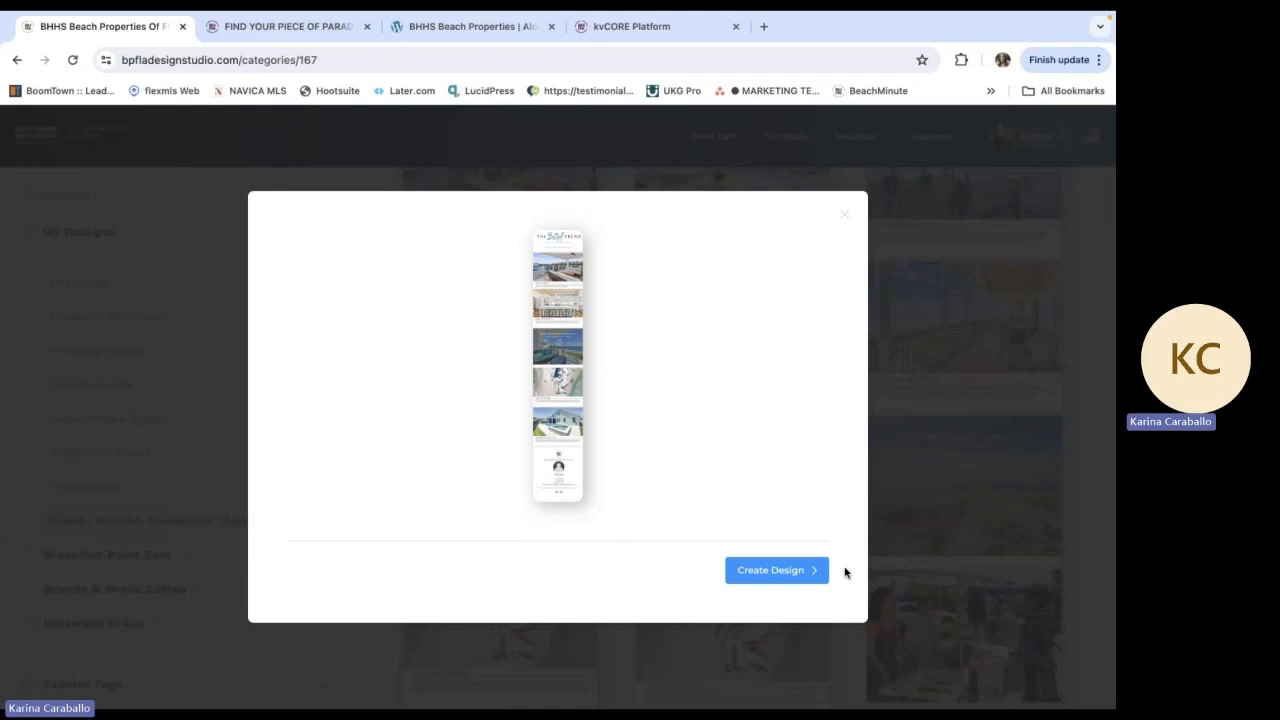
click(790, 572)
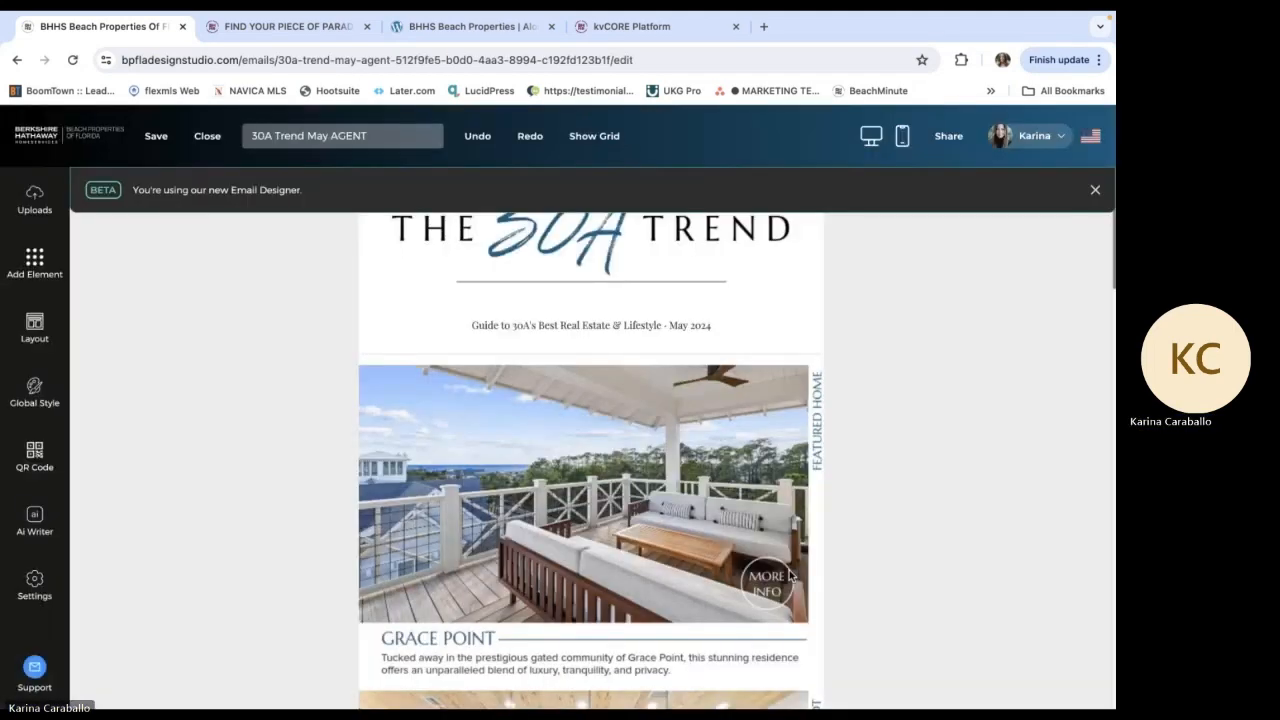
click(1095, 189)
Replace the 30a subdomain in The 30A Trend header image's web link with the agent's full name, pointing it to their personal website
scroll(662, 300, down, 8)
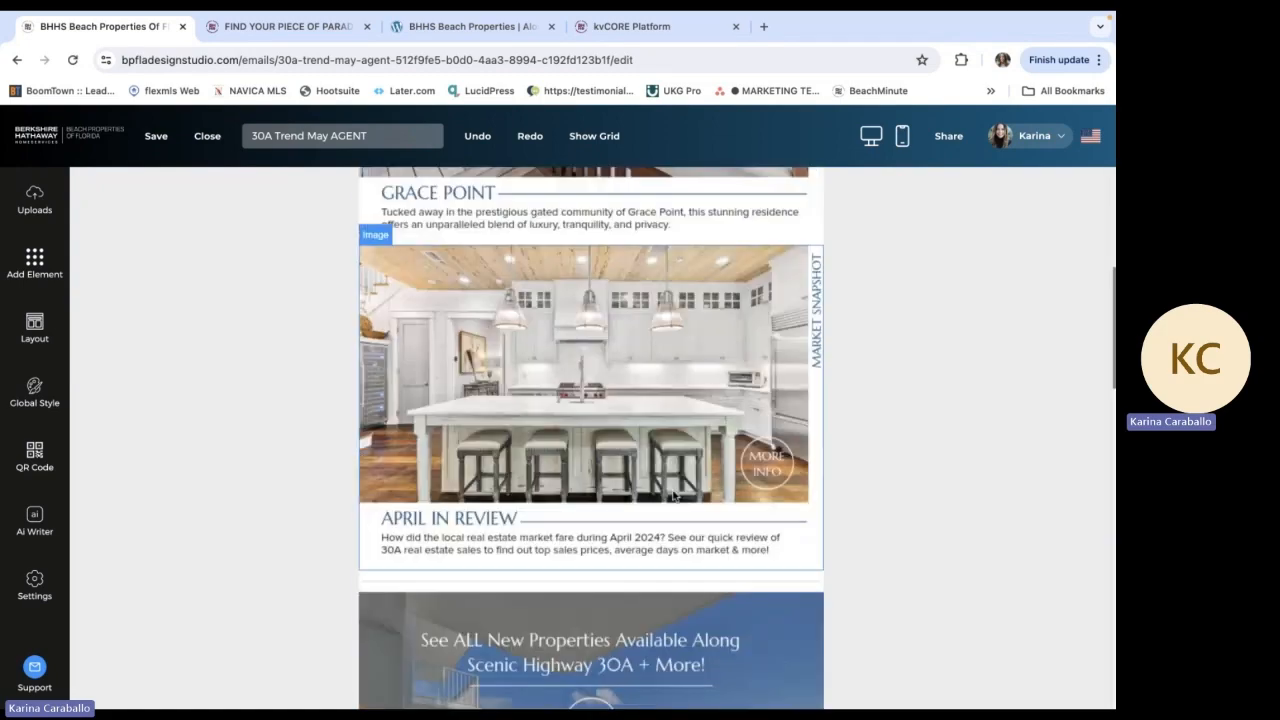
scroll(673, 495, down, 7)
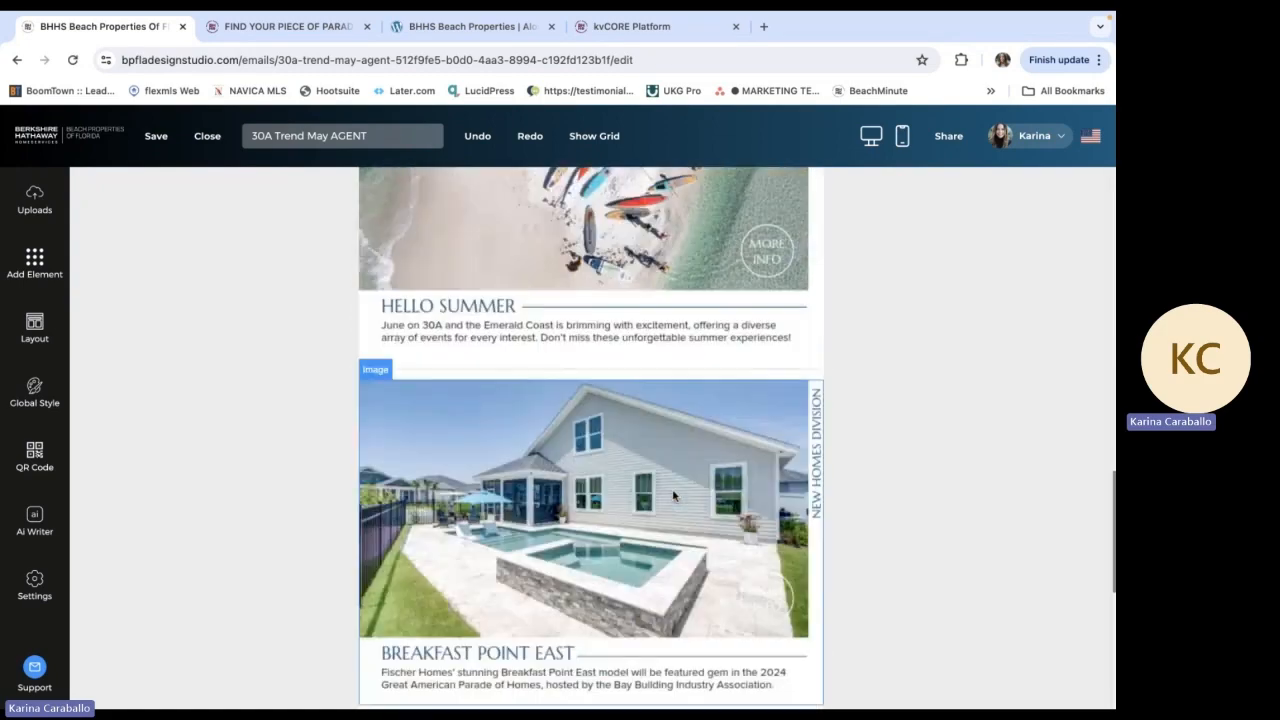
scroll(673, 495, up, 15)
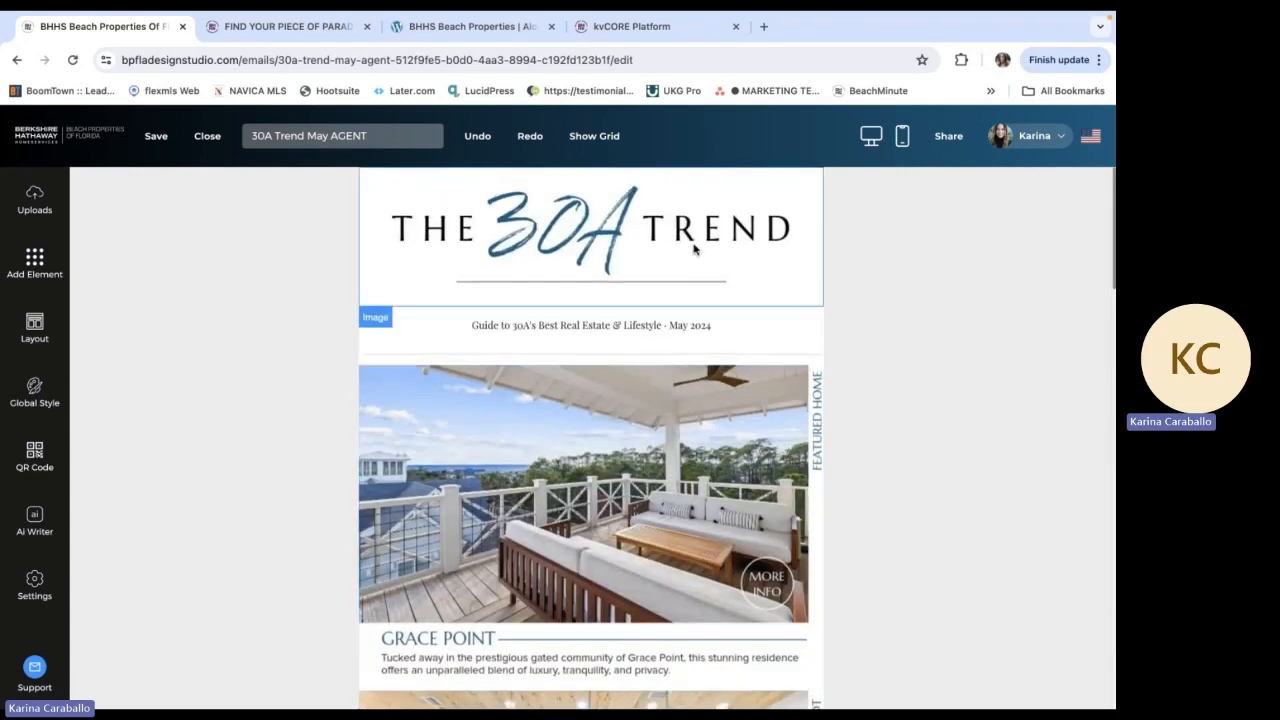
click(694, 250)
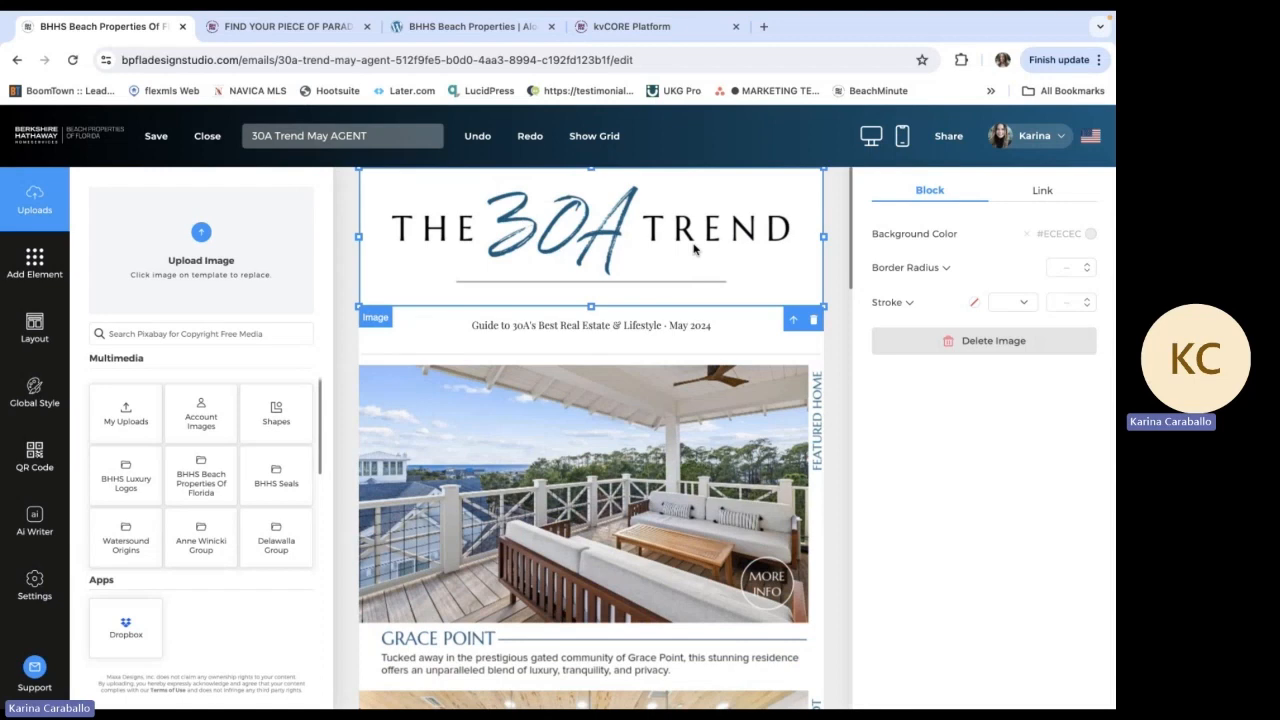
click(1043, 194)
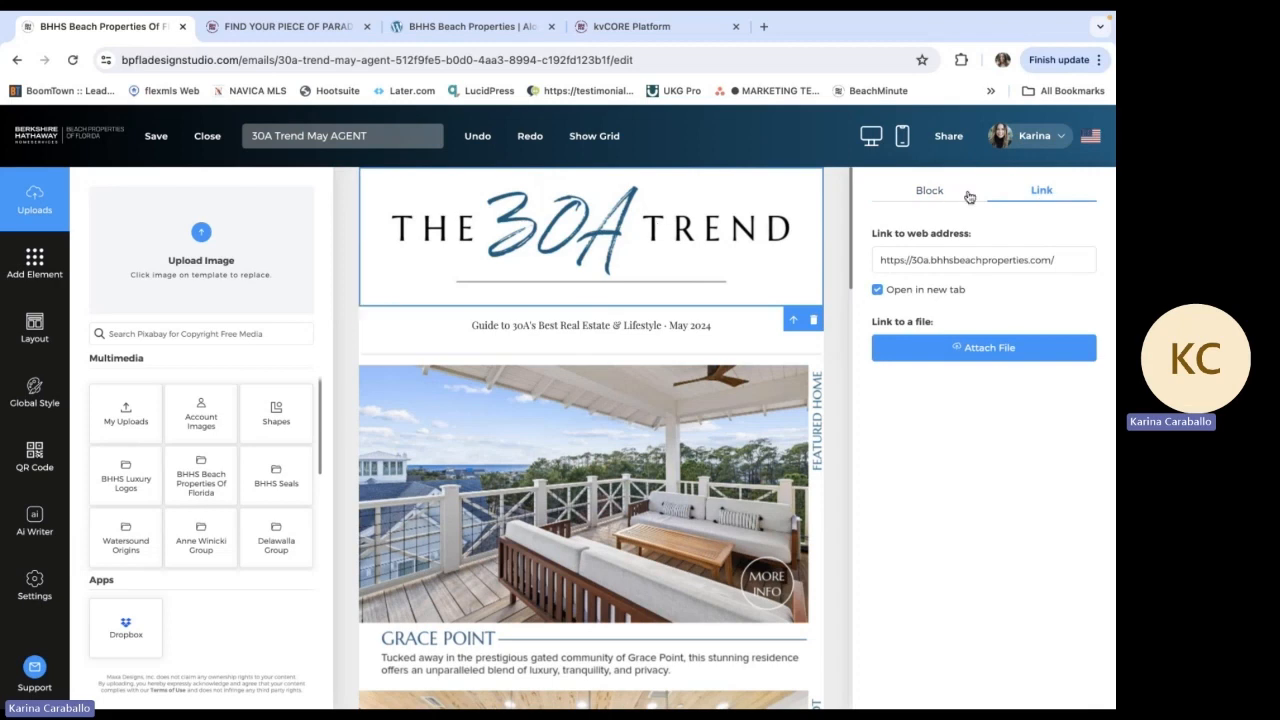
click(1040, 252)
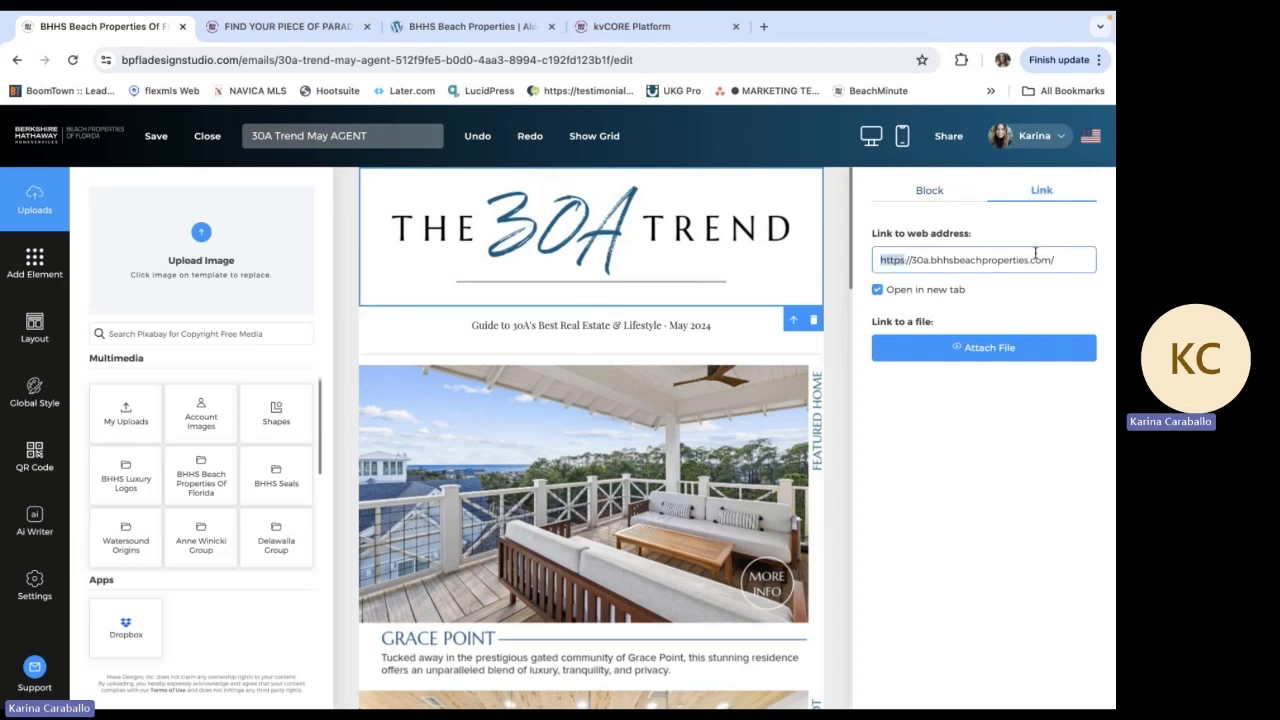
click(927, 258)
key(BackSpace)
key(BackSpace)
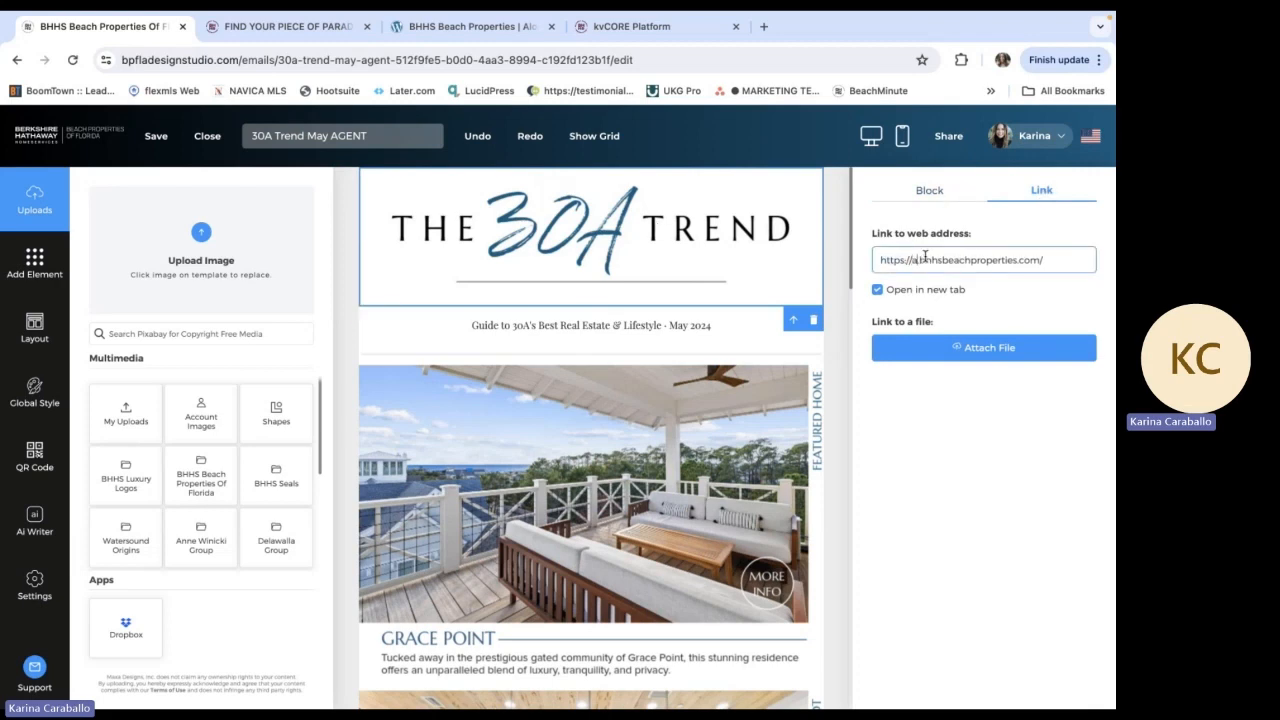
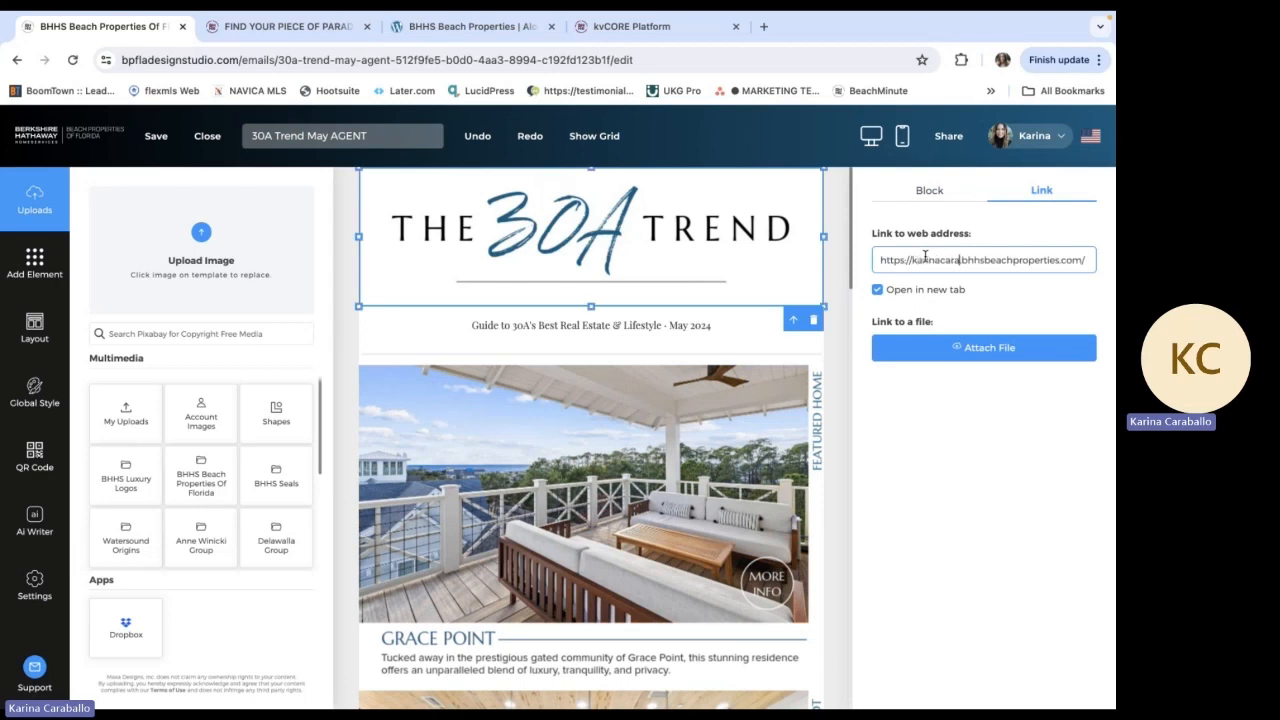
click(1075, 304)
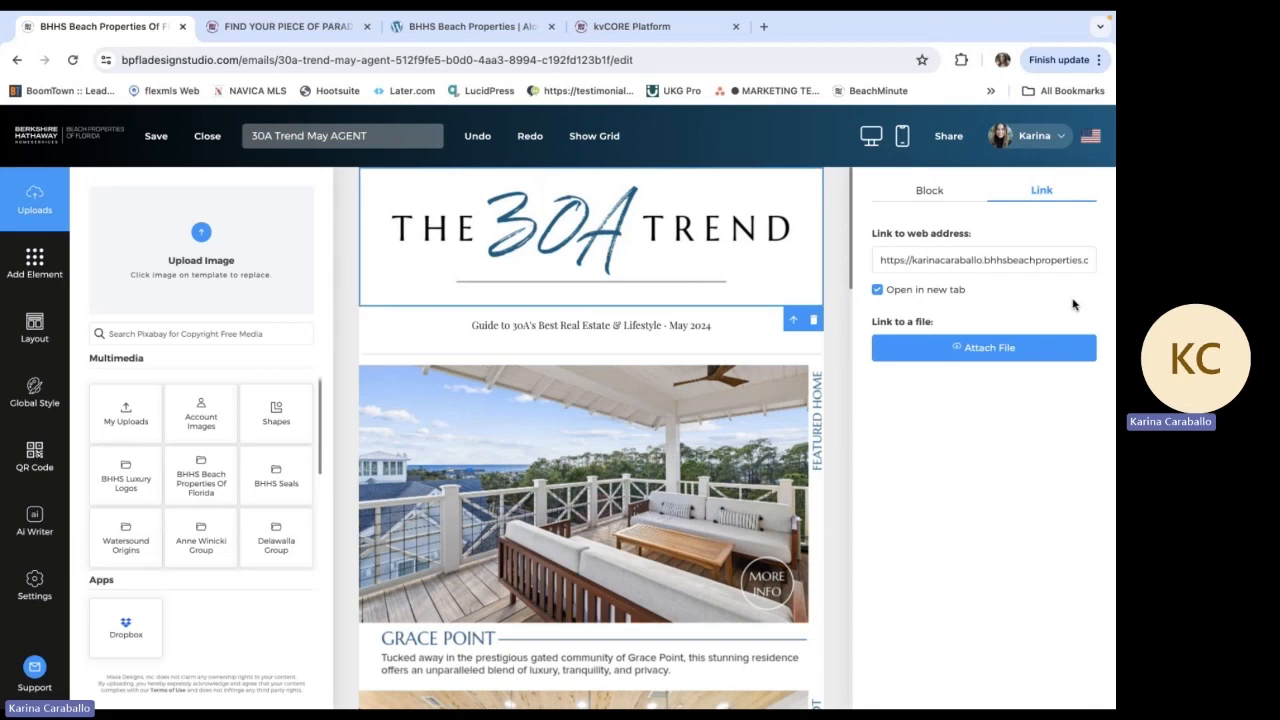
Open the web link settings of the Grace Point featured home image
scroll(595, 345, down, 1)
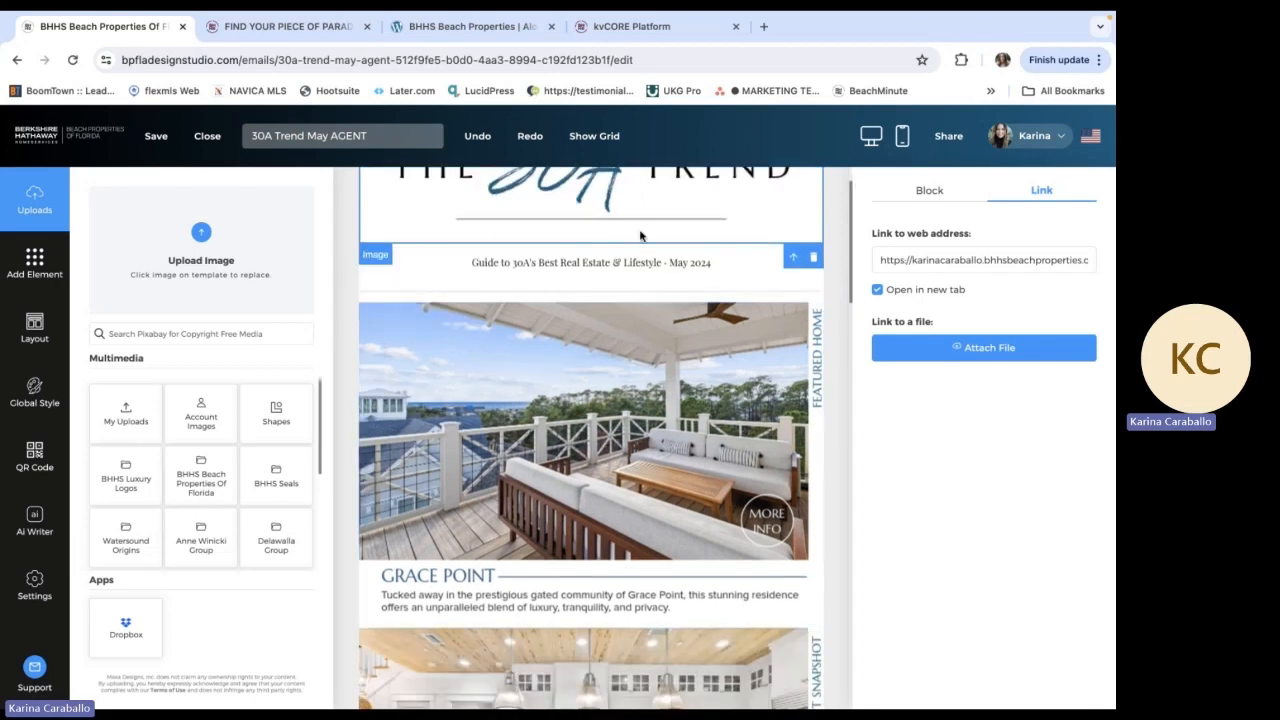
scroll(641, 235, down, 1)
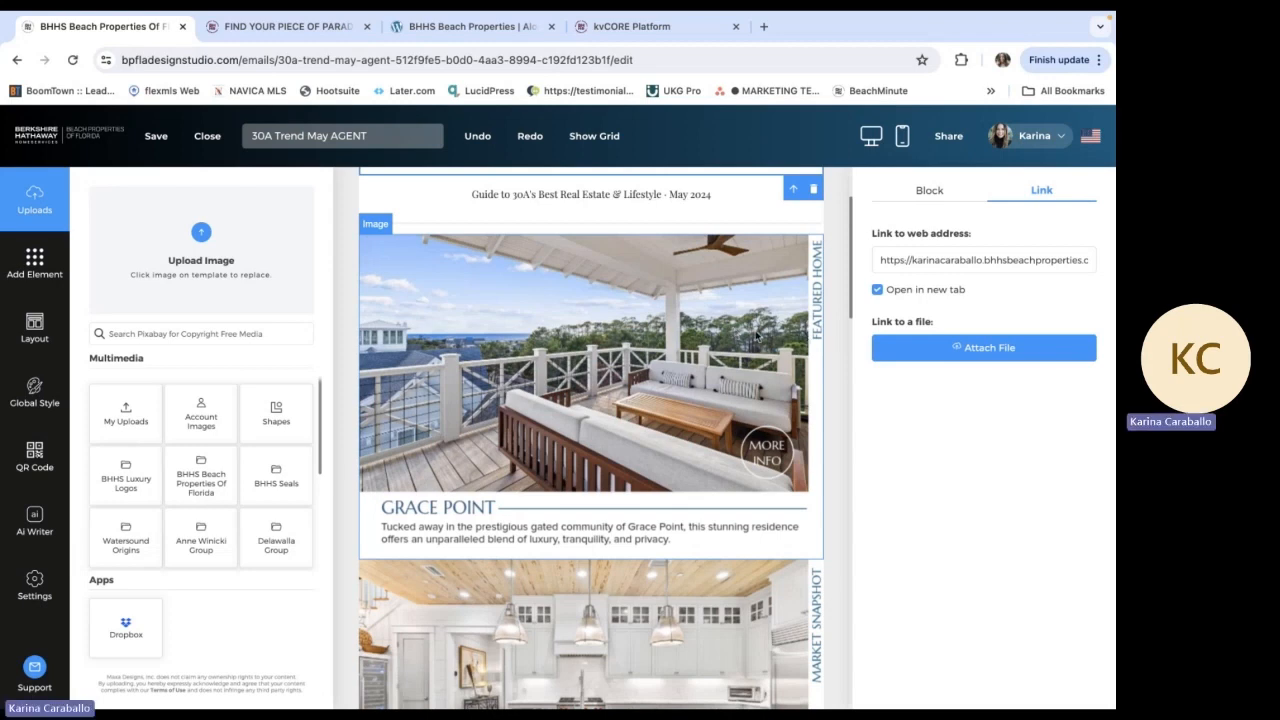
click(660, 345)
scroll(660, 345, down, 1)
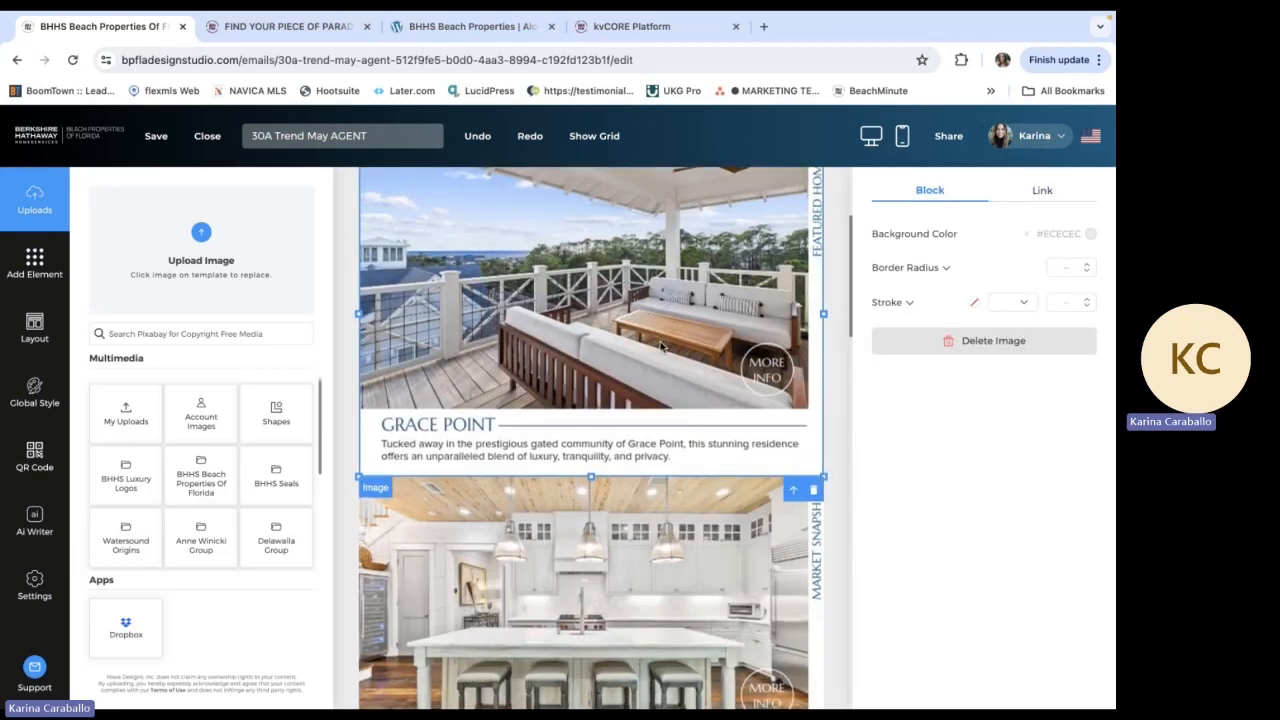
click(1043, 190)
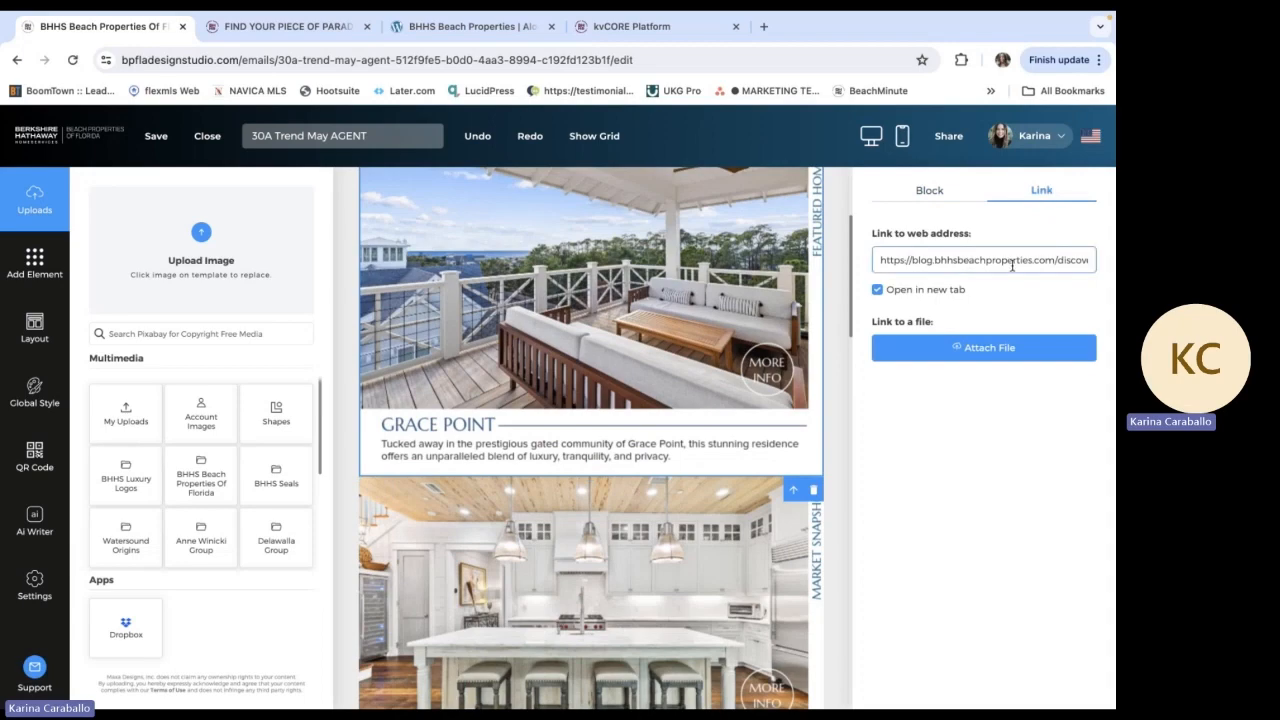
Open the Grace Point hidden gem article in the blog's 30A + South Walton category and find the featured property's address
click(422, 31)
scroll(508, 457, down, 3)
click(247, 396)
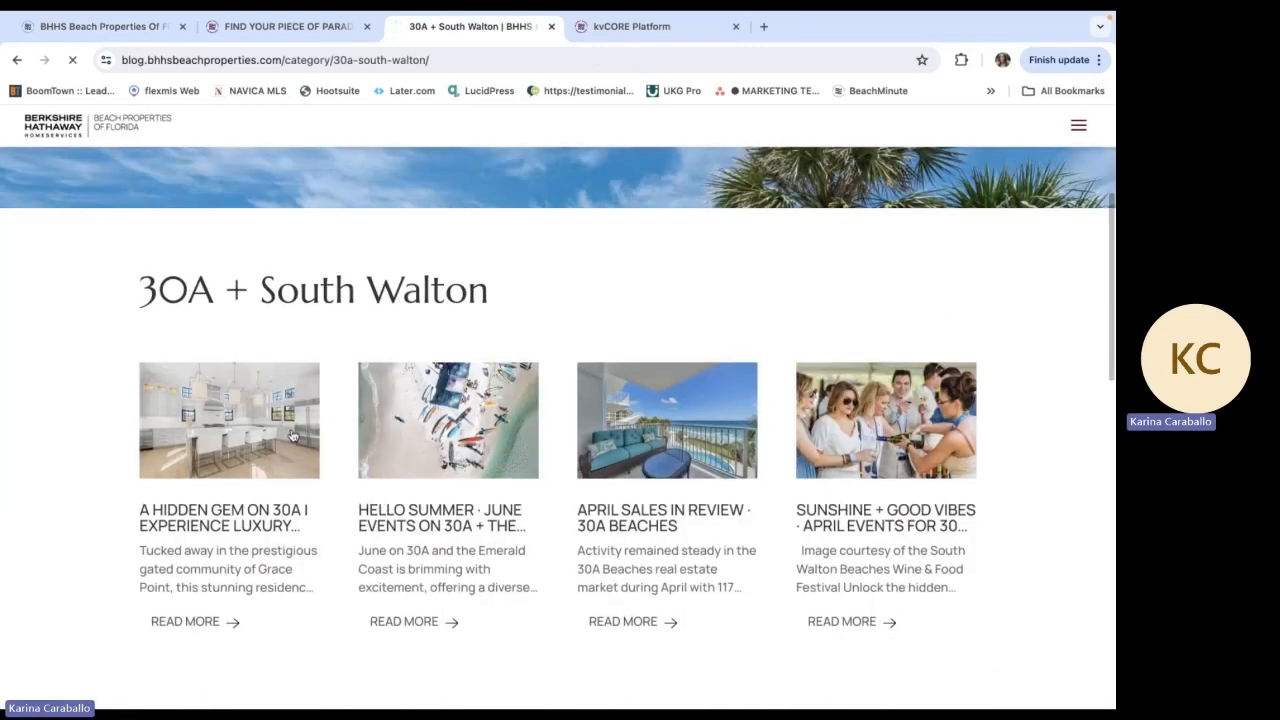
click(293, 435)
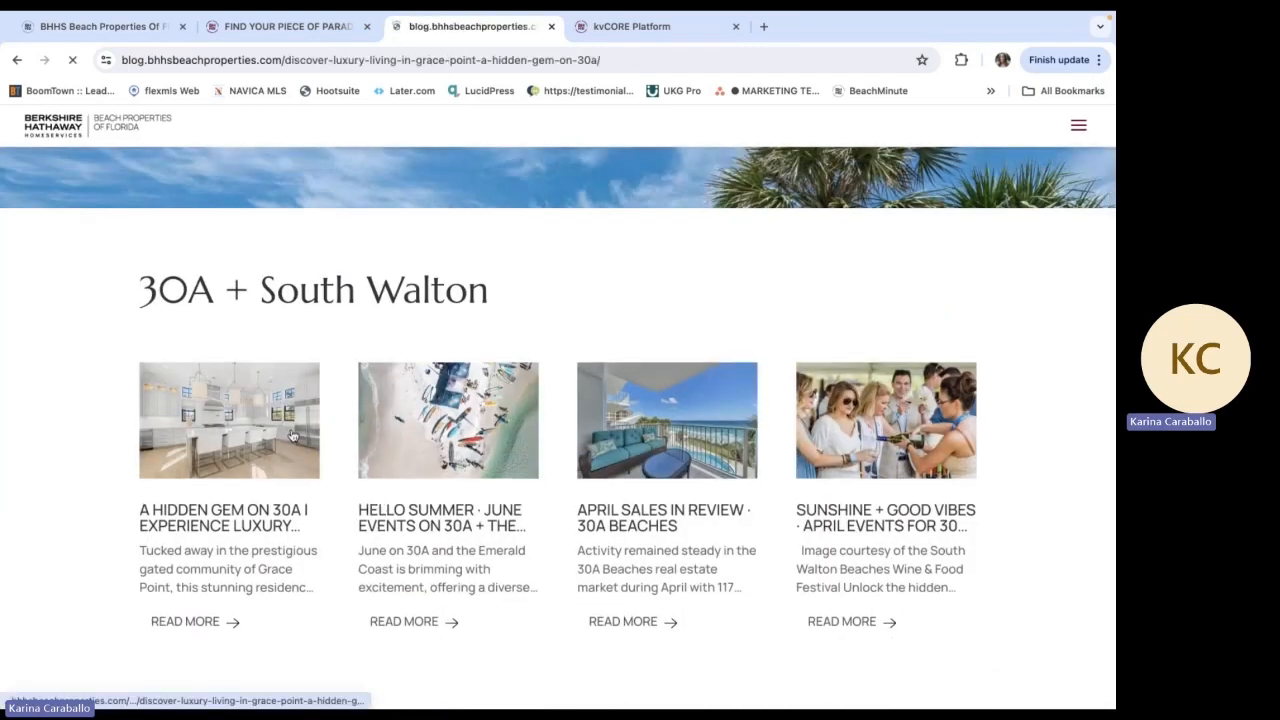
scroll(891, 457, down, 15)
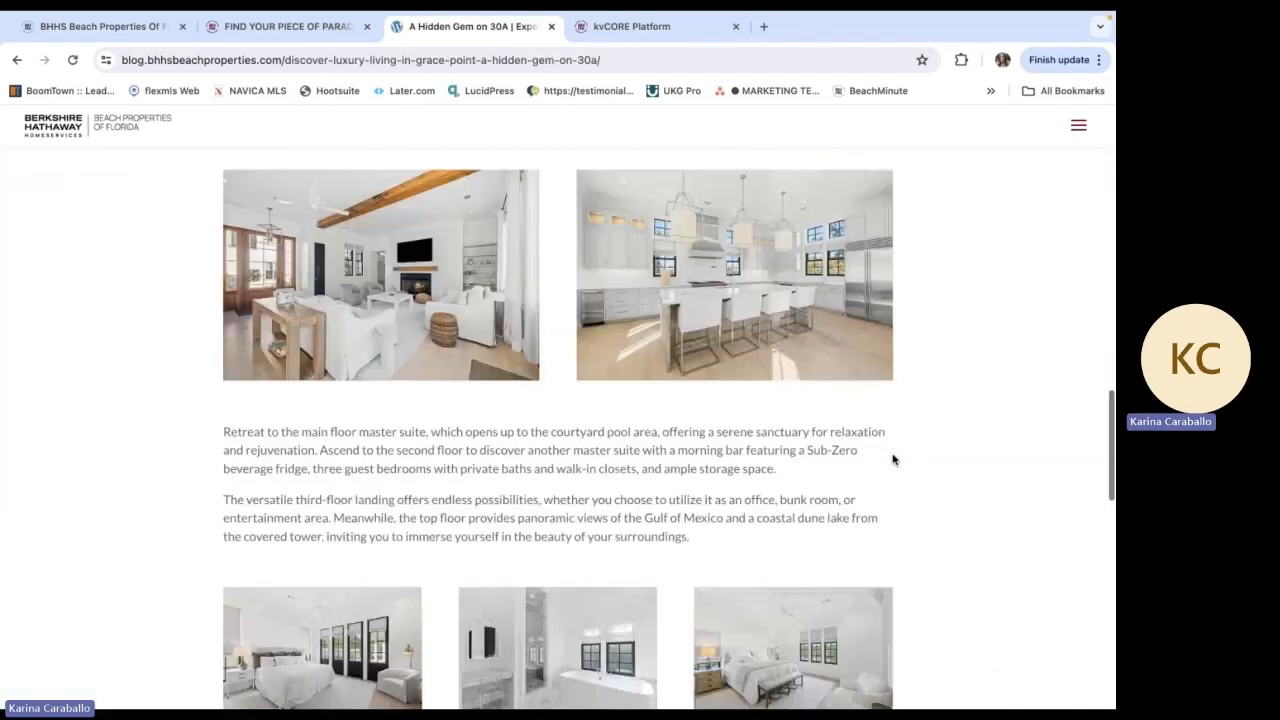
scroll(893, 459, down, 7)
scroll(893, 459, up, 14)
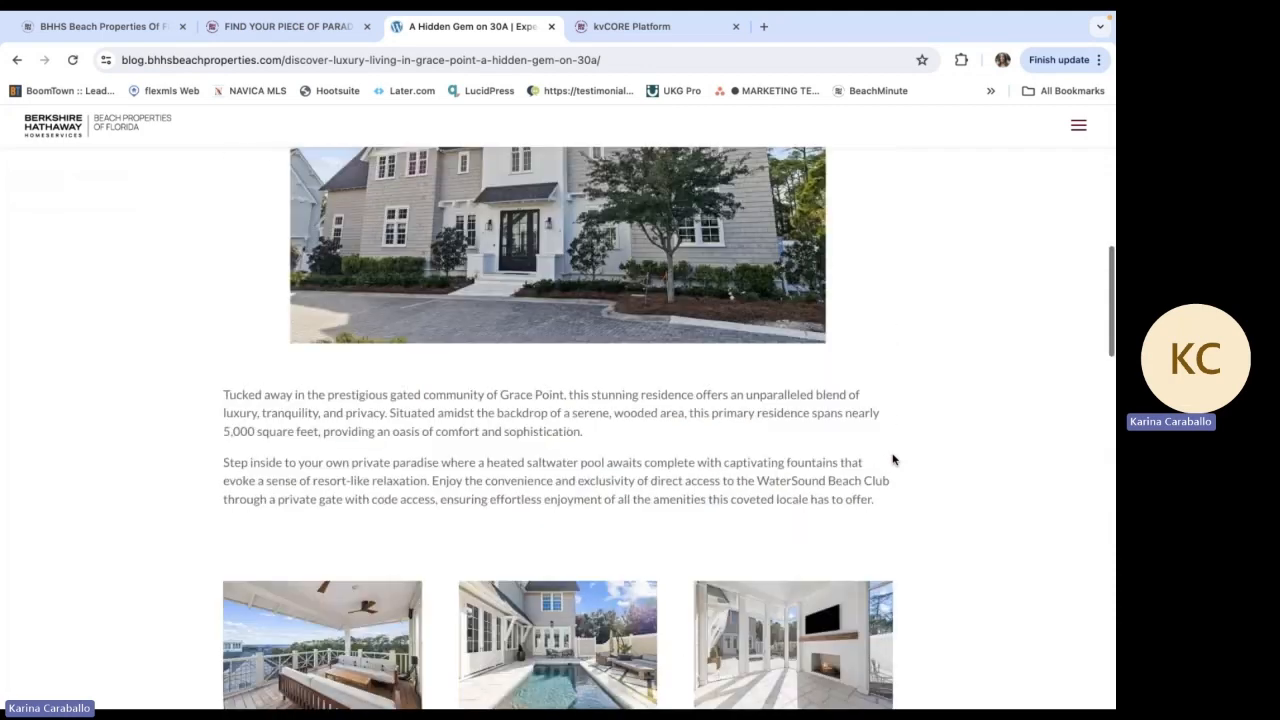
scroll(893, 459, up, 8)
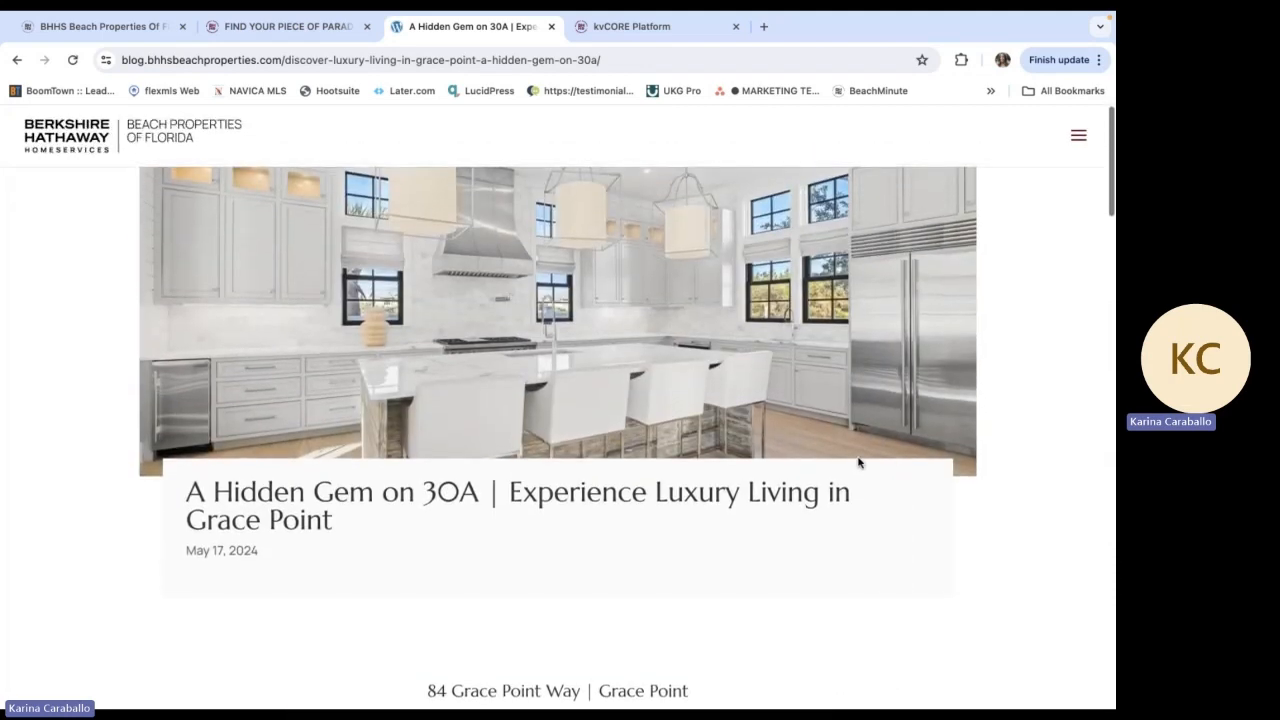
Search the agent's own website for the featured Grace Point property's address and open its listing
click(292, 27)
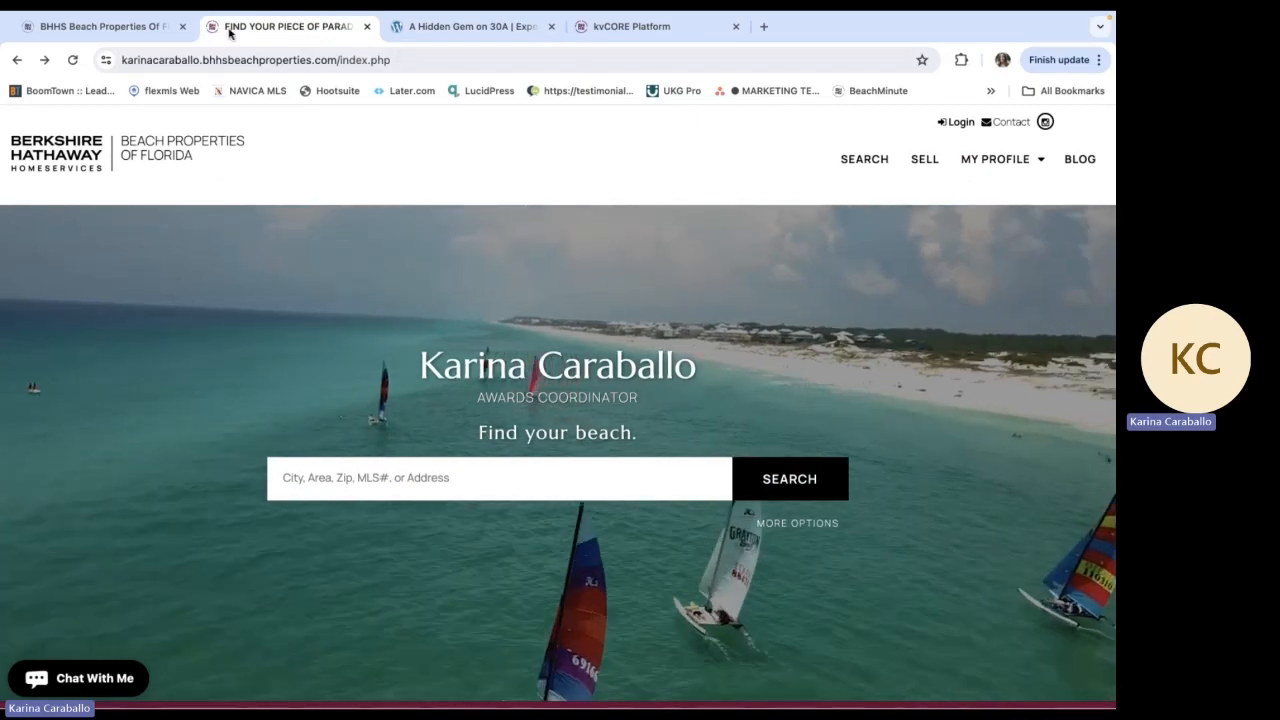
click(513, 474)
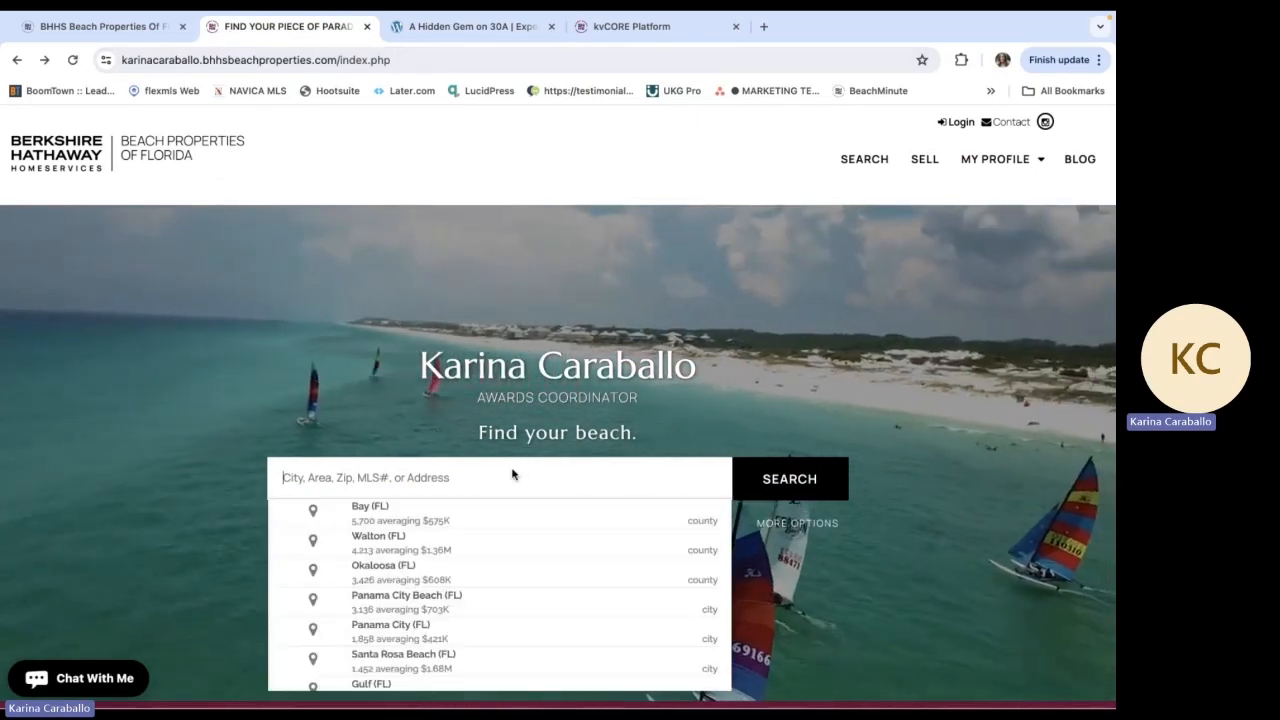
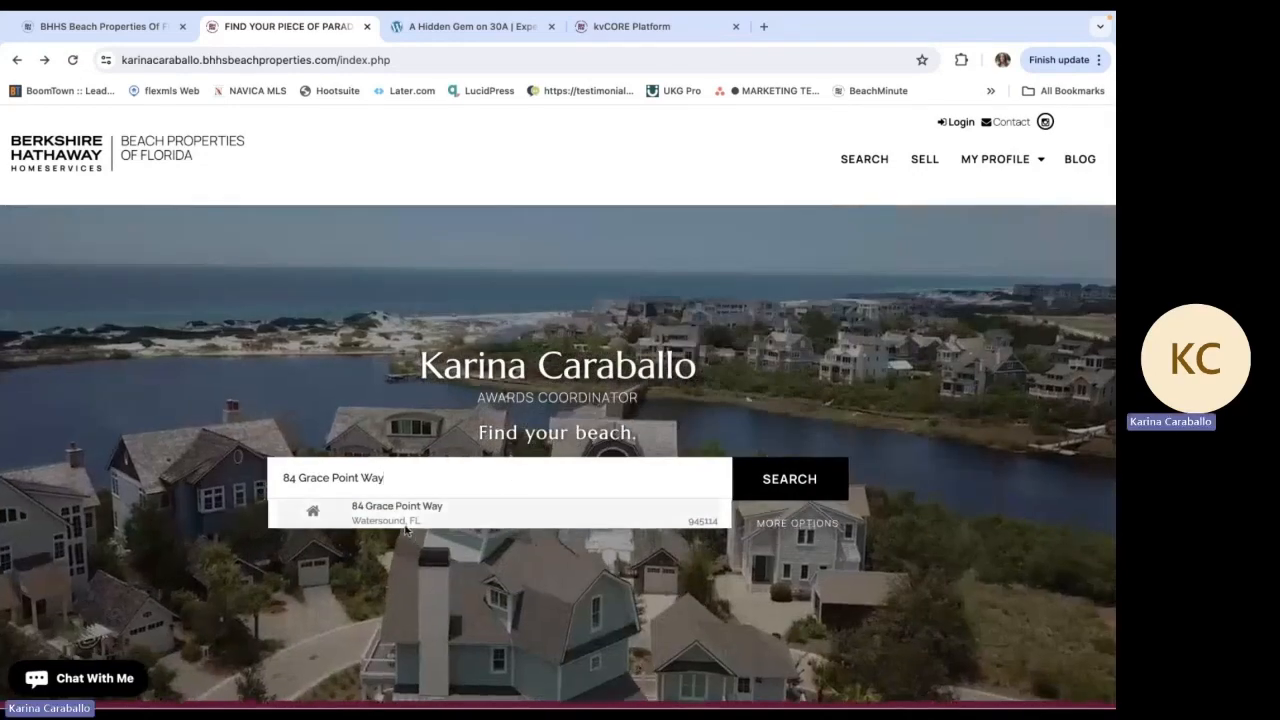
click(399, 520)
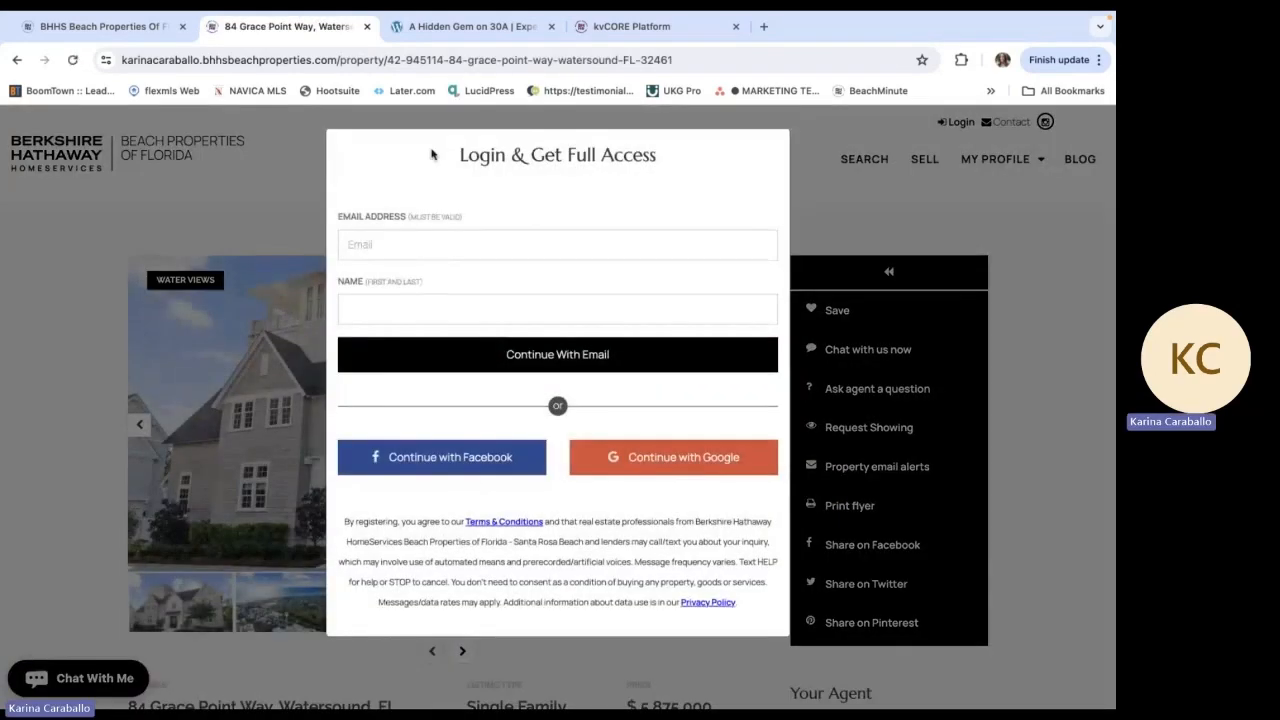
Copy the listing page's web address and replace the Grace Point featured home image's web link with it
click(401, 60)
key(super+a)
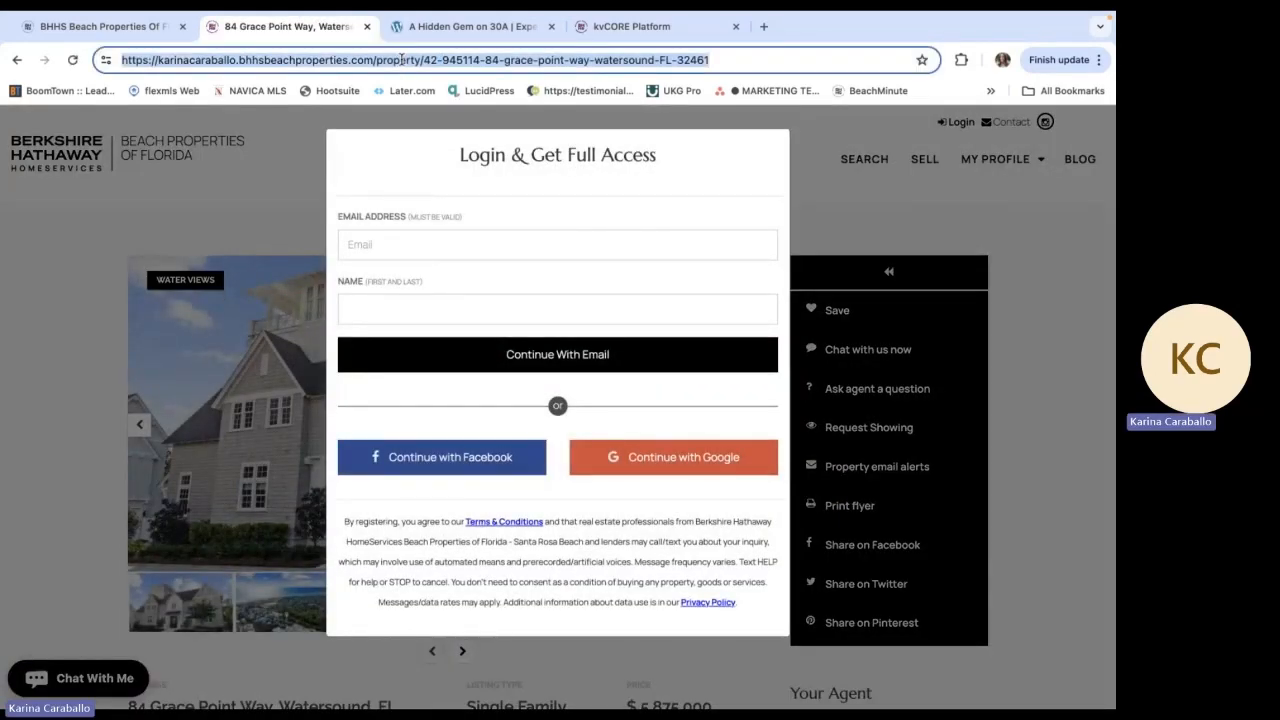
click(129, 20)
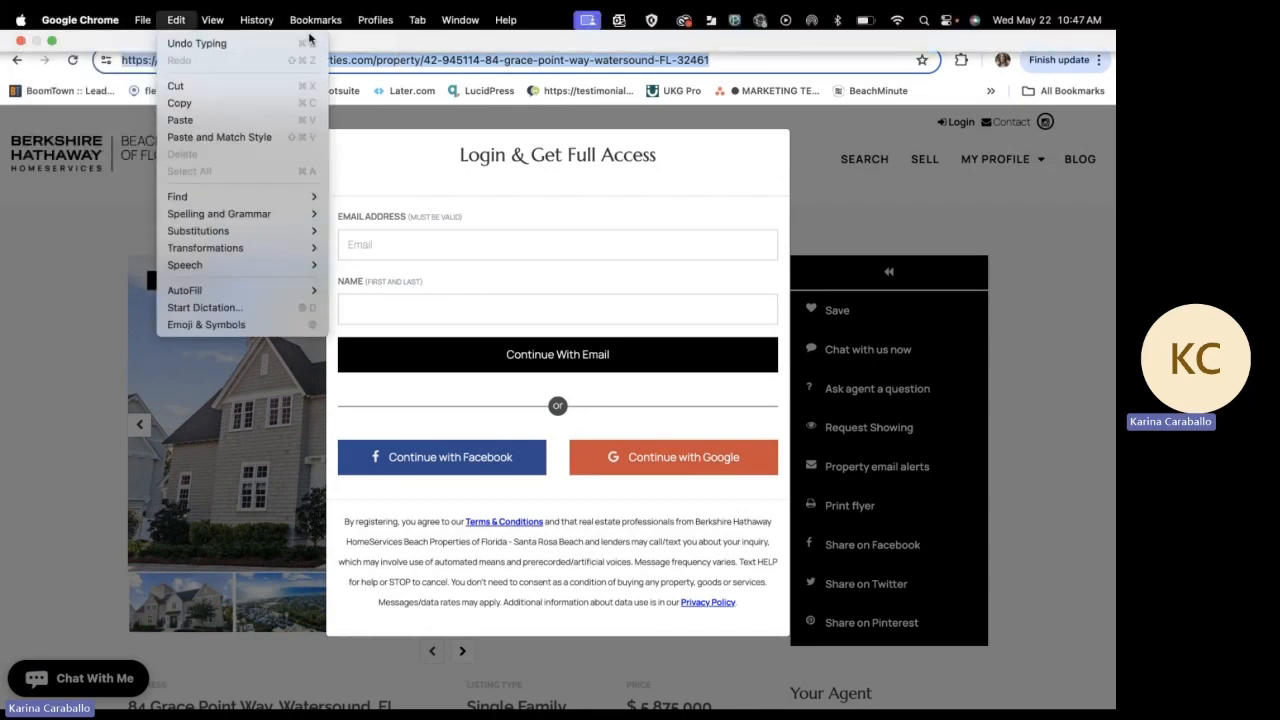
click(82, 180)
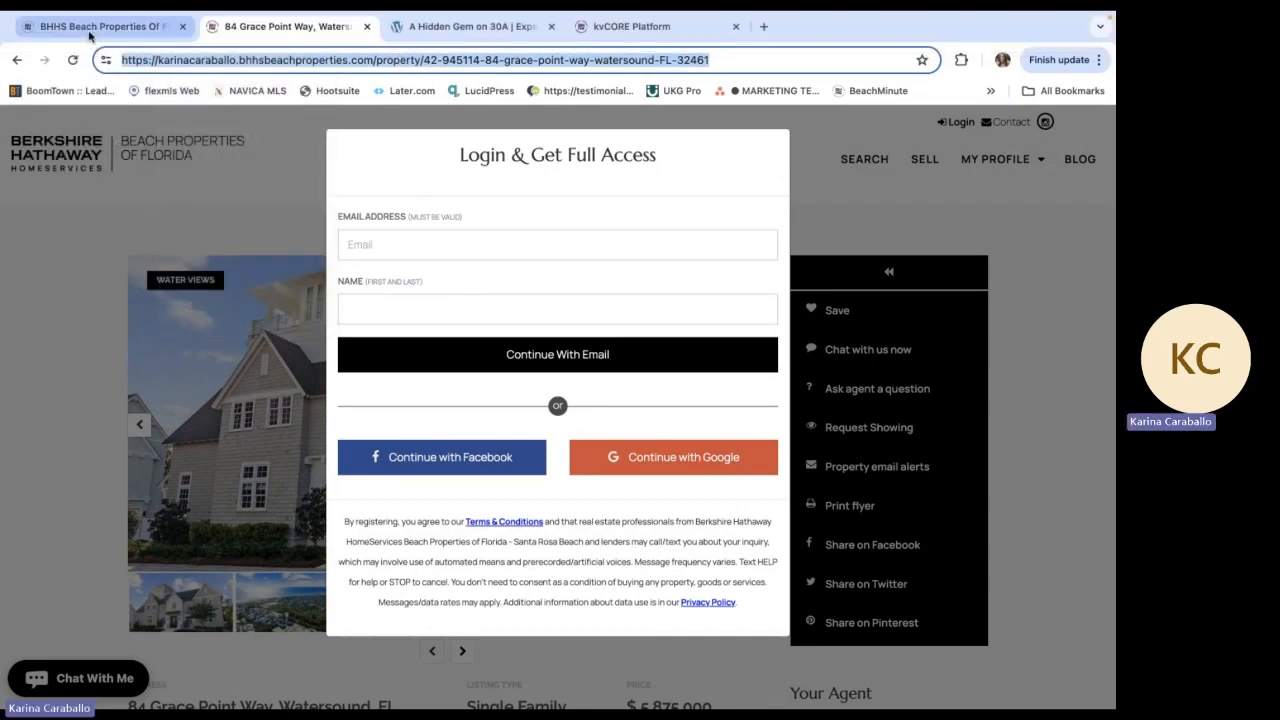
click(89, 36)
triple_click(942, 260)
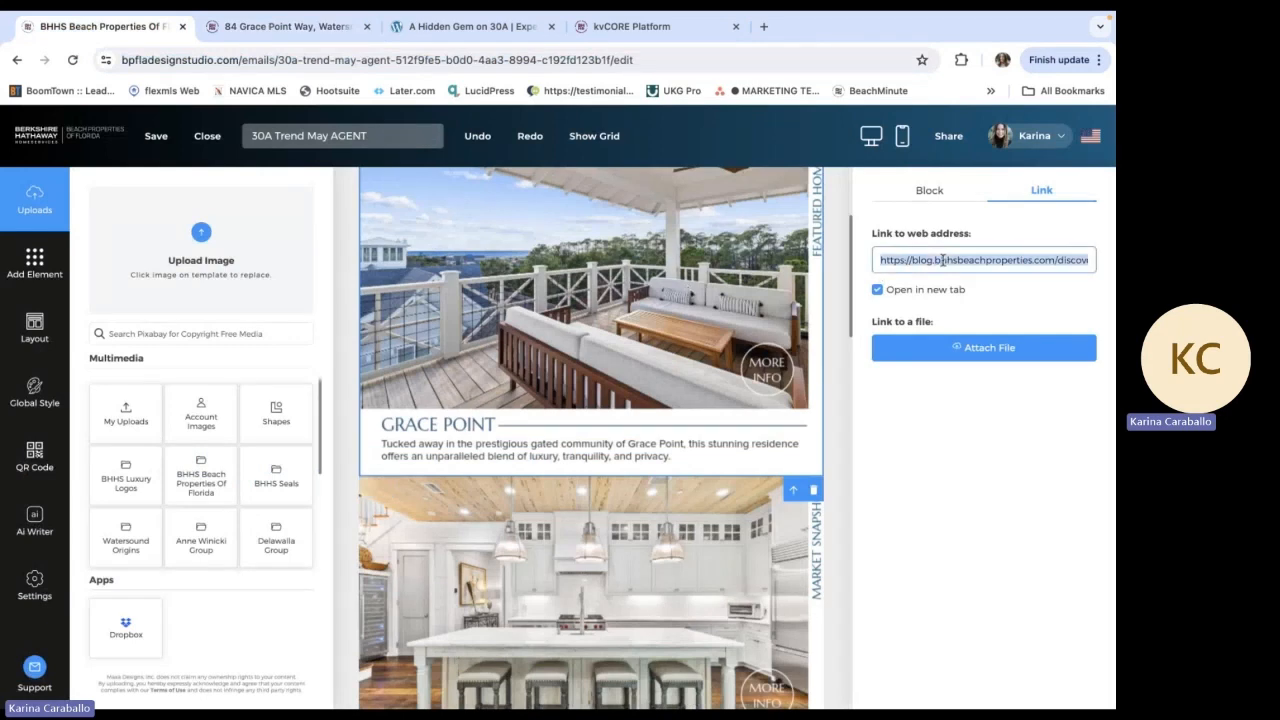
key(BackSpace)
key(ctrl+v)
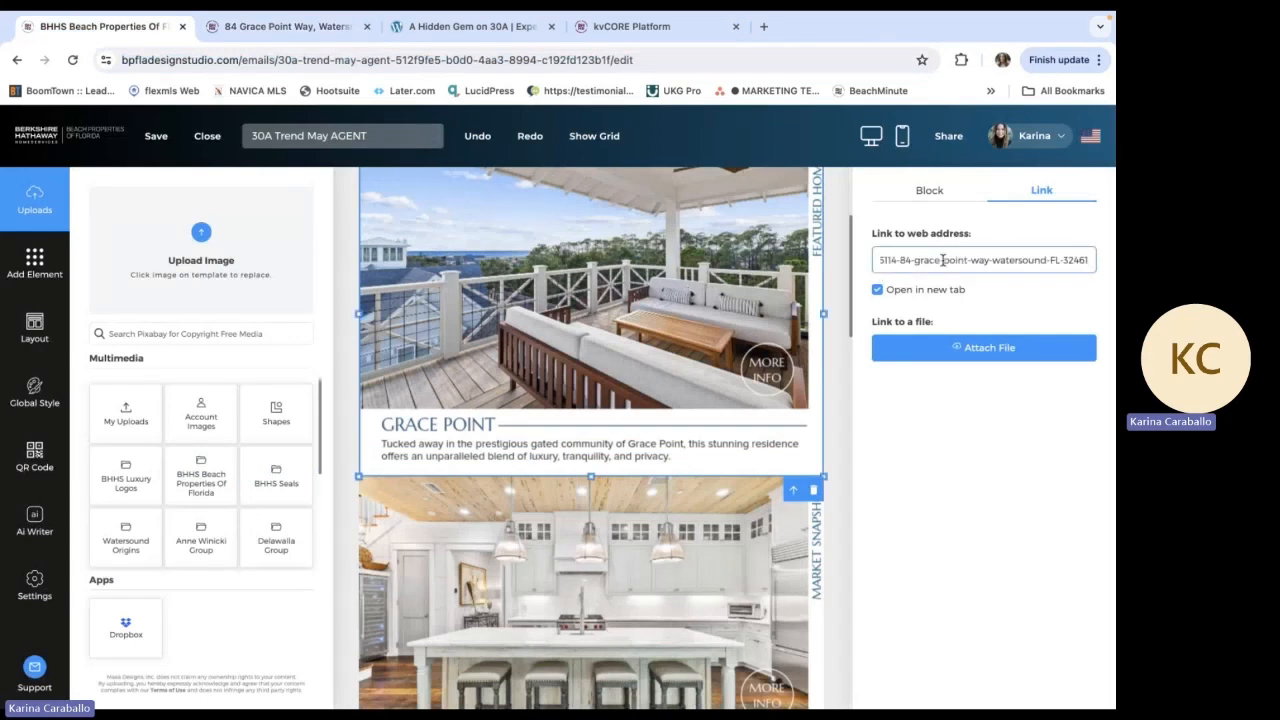
click(978, 440)
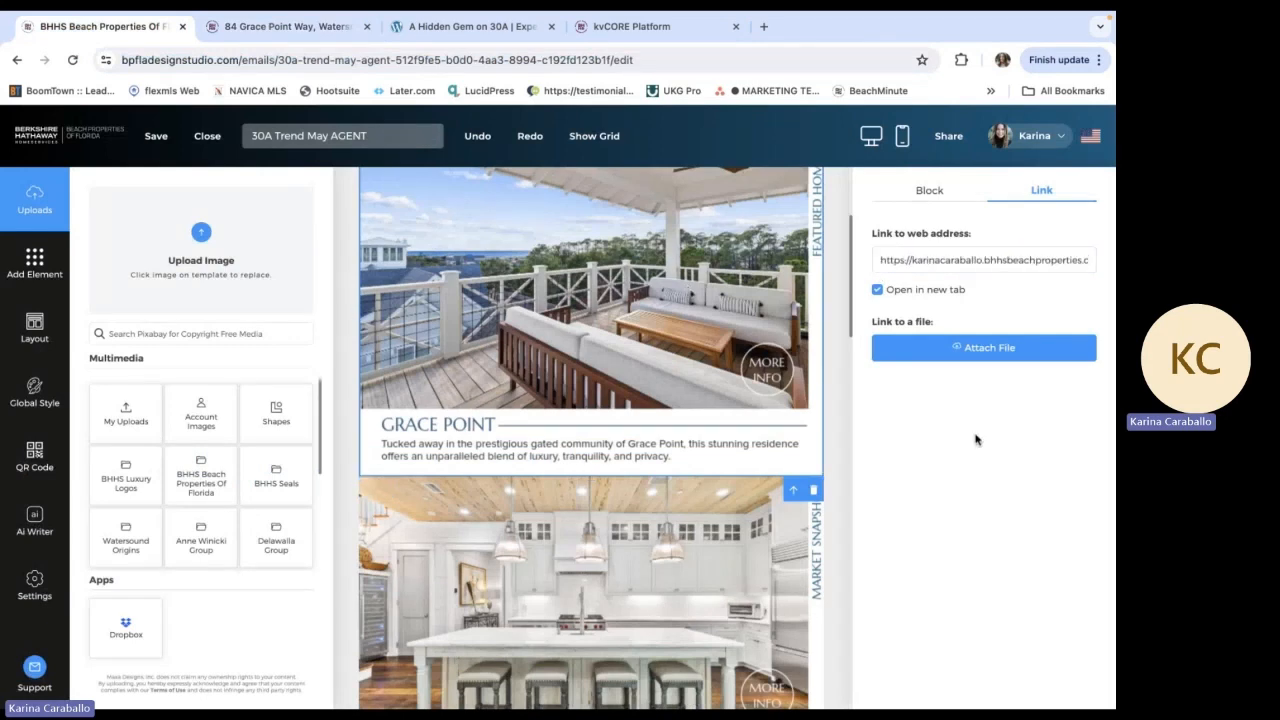
Look through the Grace Point blog article, and select the April in Review market snapshot image in the newsletter
click(445, 28)
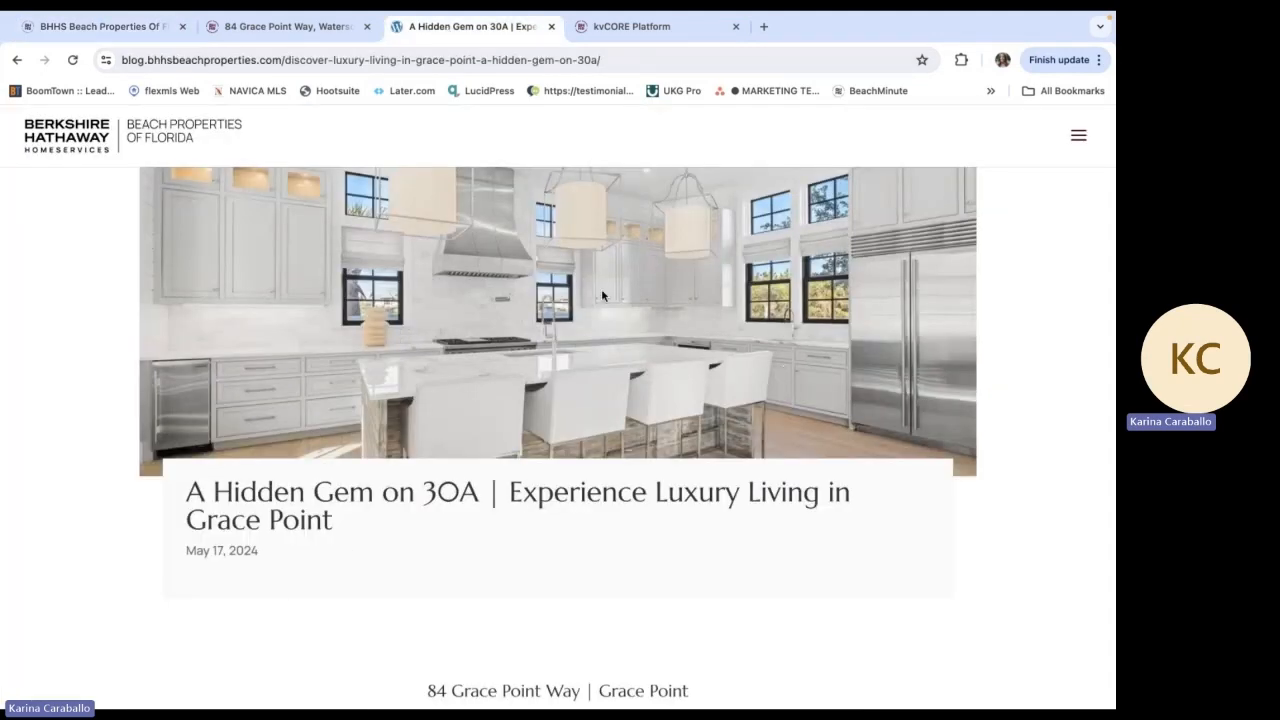
scroll(601, 295, down, 7)
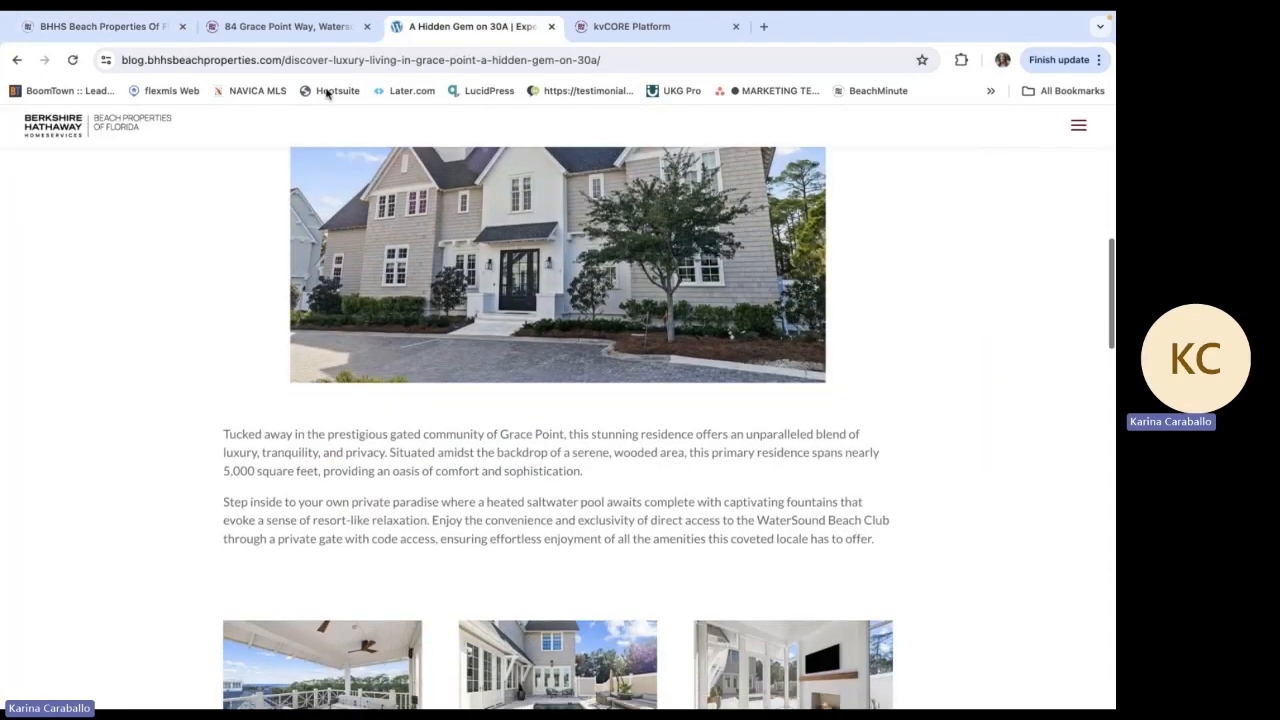
click(115, 28)
scroll(552, 386, down, 3)
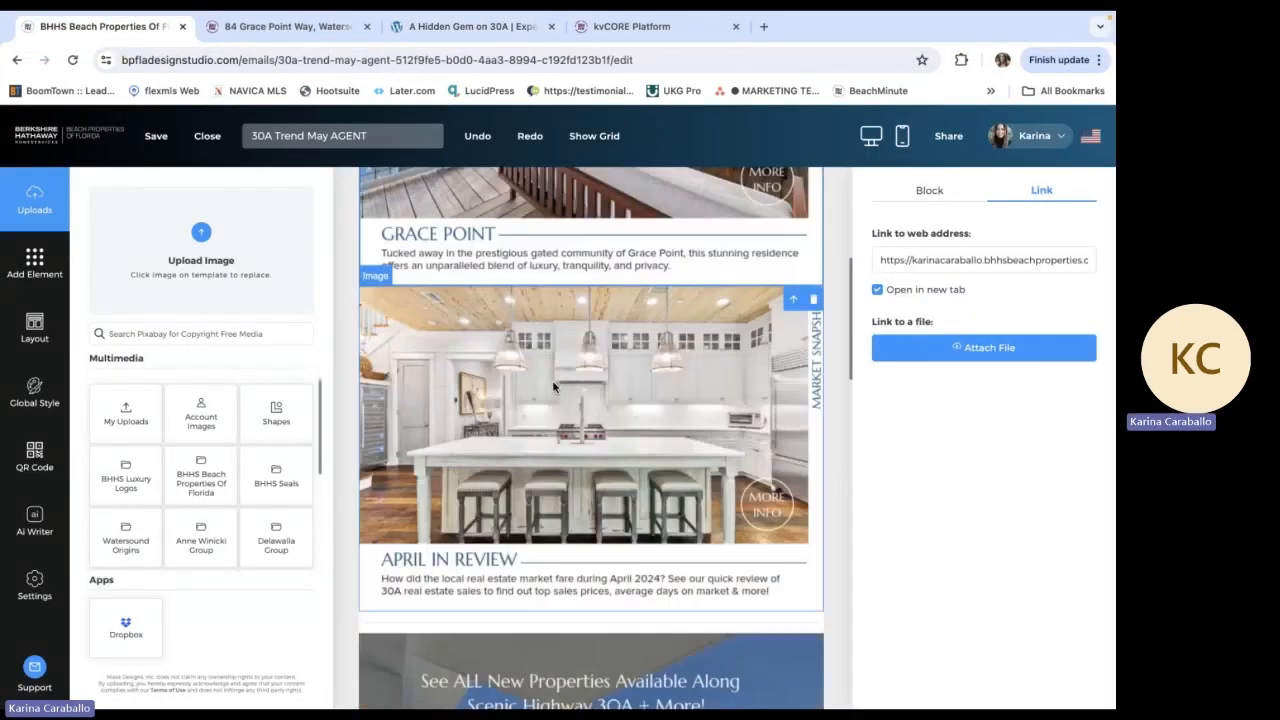
click(535, 370)
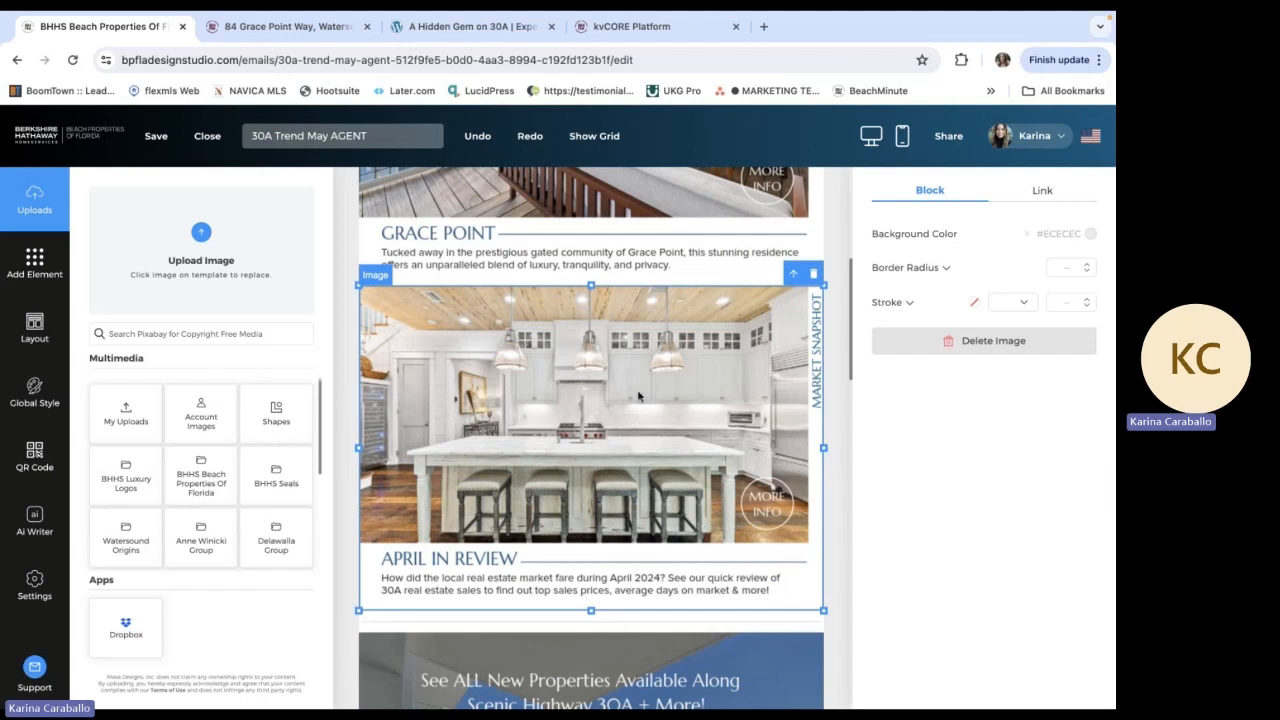
Open the web link settings of the "See ALL New Properties Available Along Scenic Highway 30A + More!" image
scroll(729, 347, down, 5)
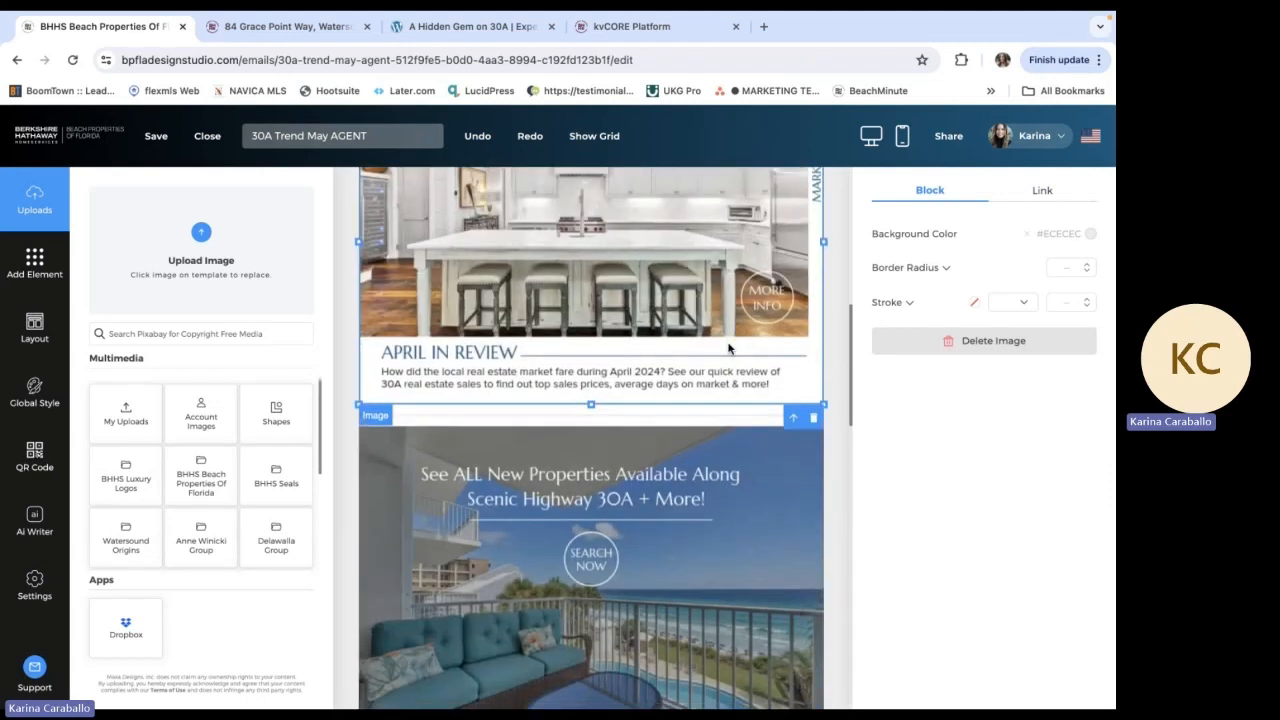
click(547, 470)
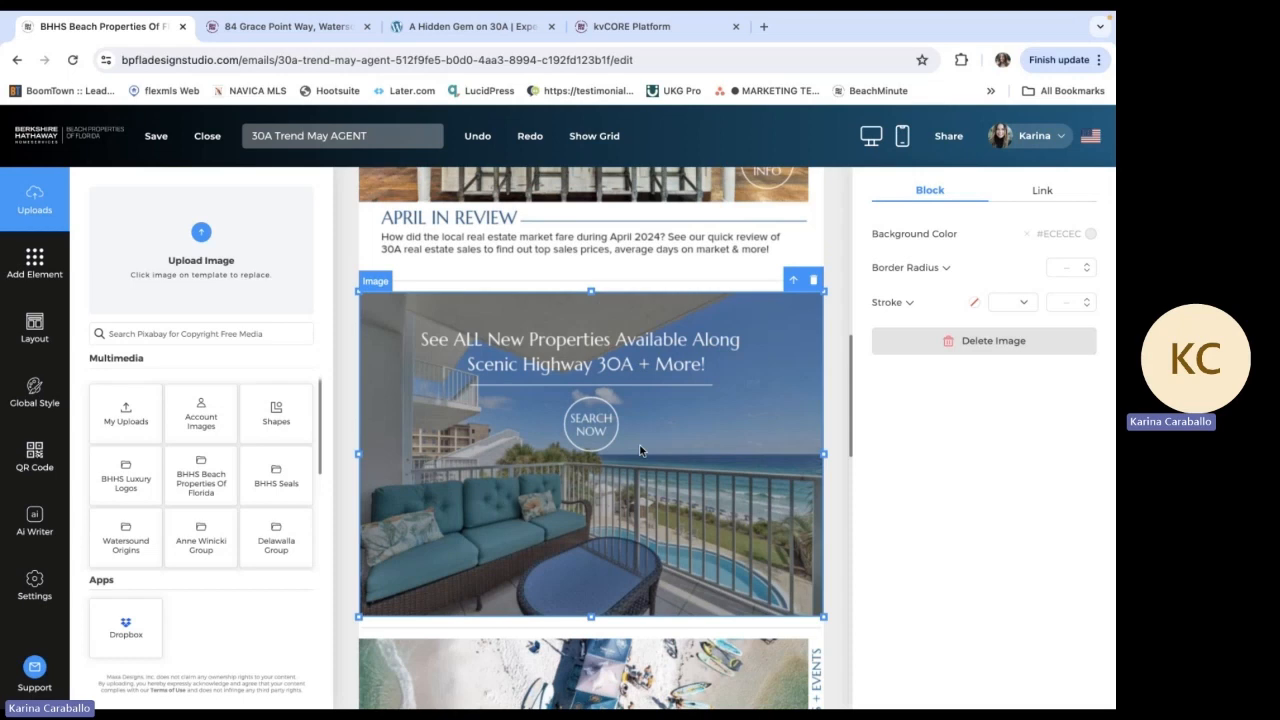
click(1041, 200)
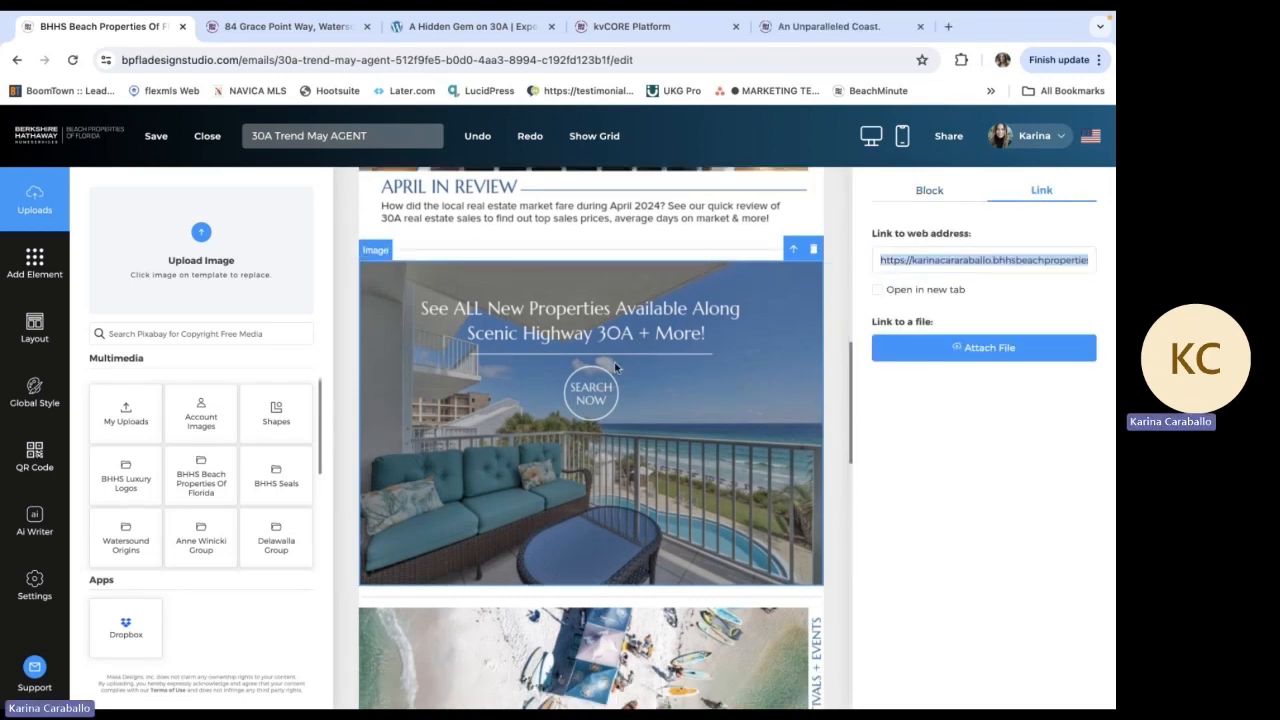
Open the listings search page on the agent's own website and copy its web address
click(320, 33)
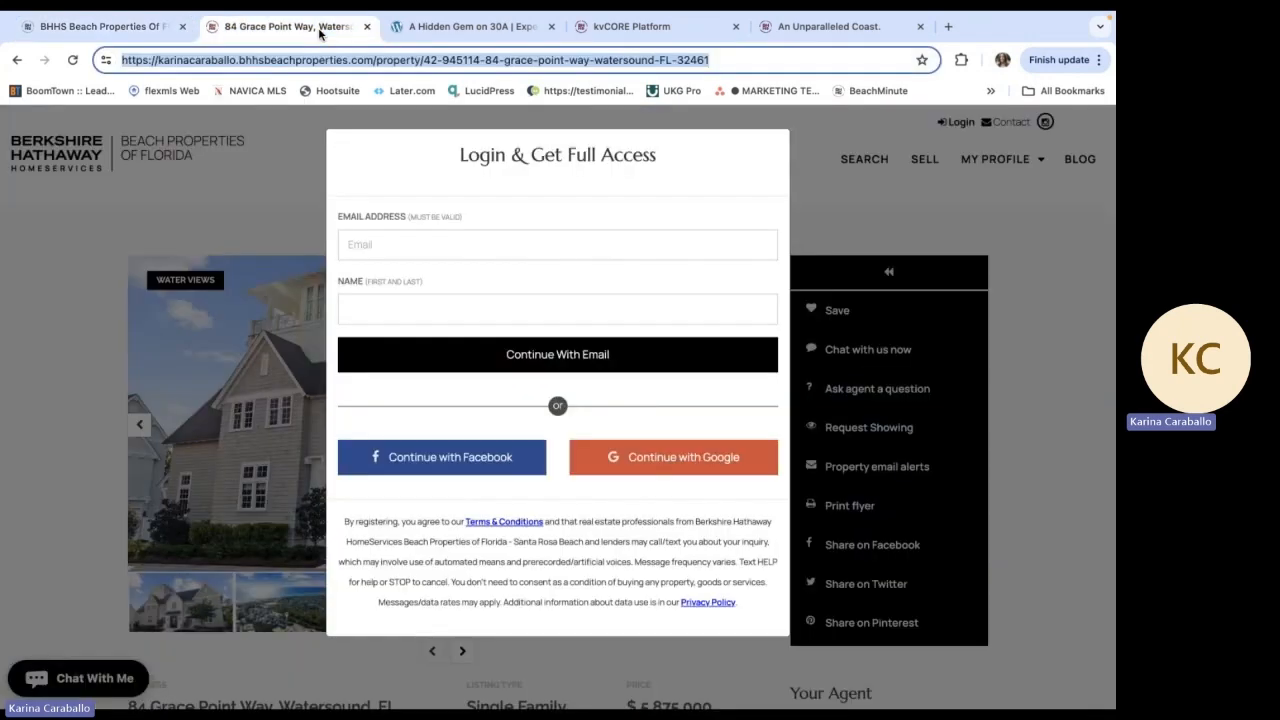
click(17, 60)
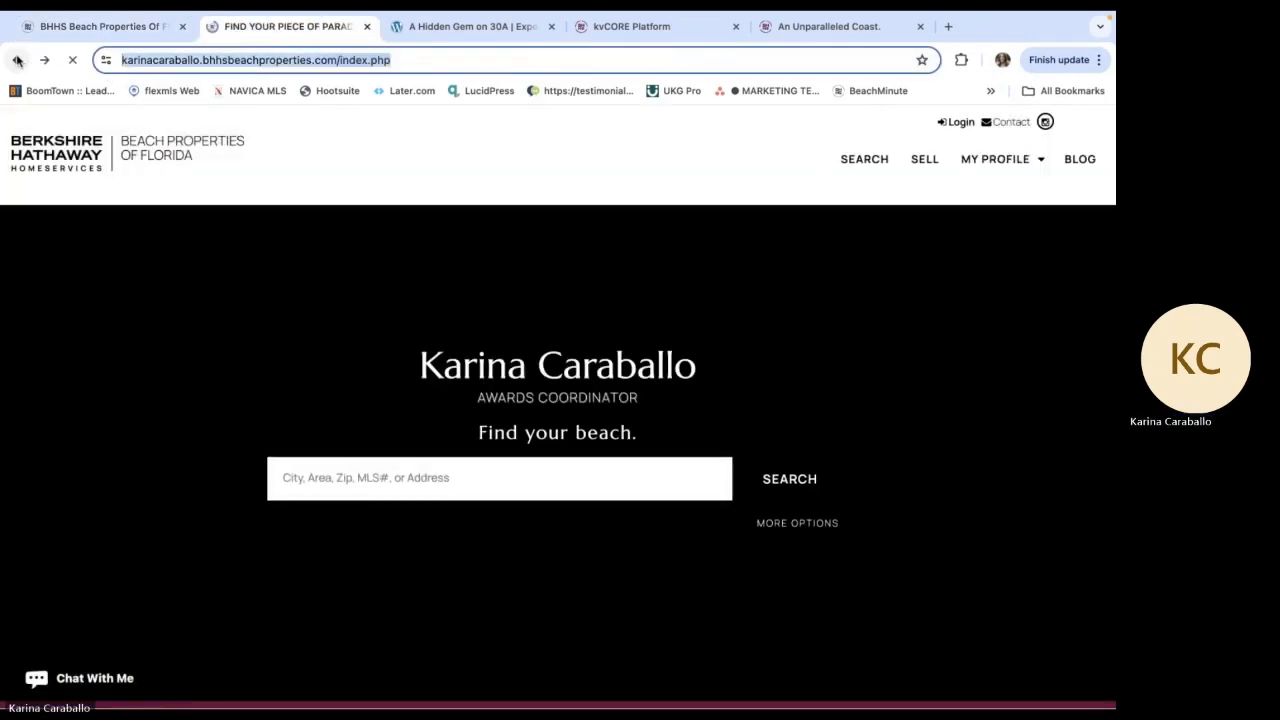
click(878, 160)
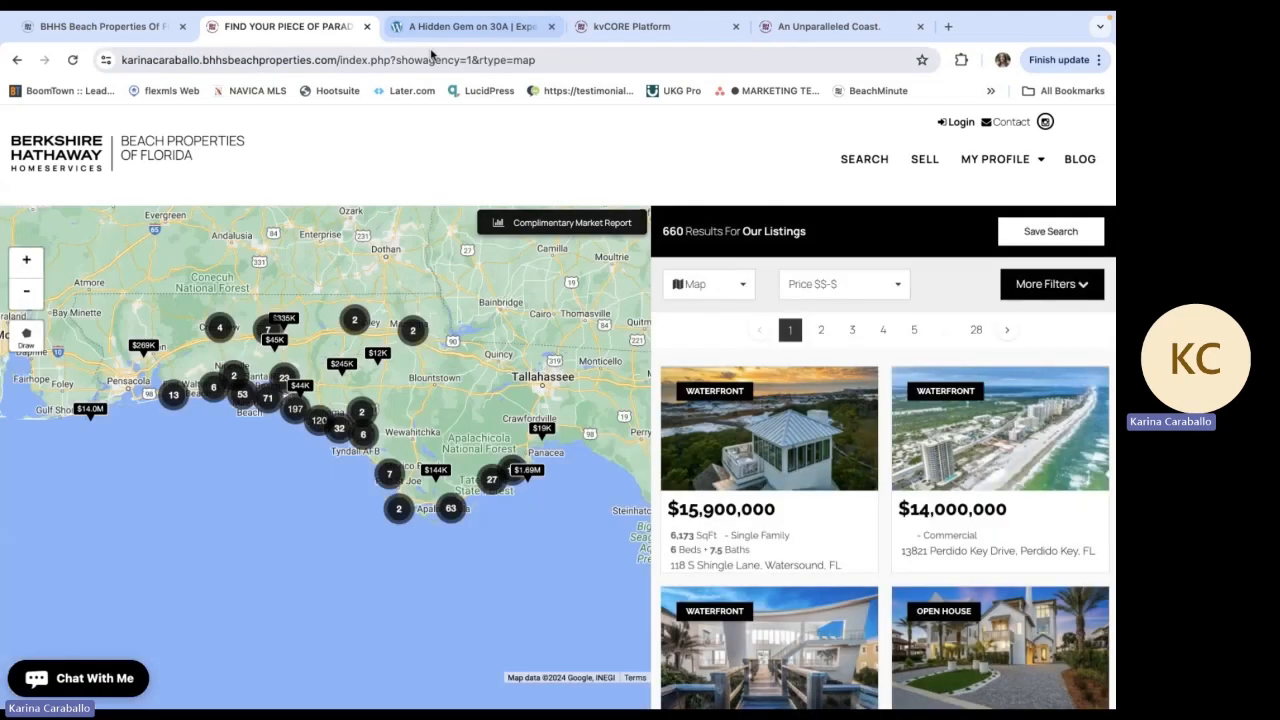
triple_click(435, 60)
key(super+c)
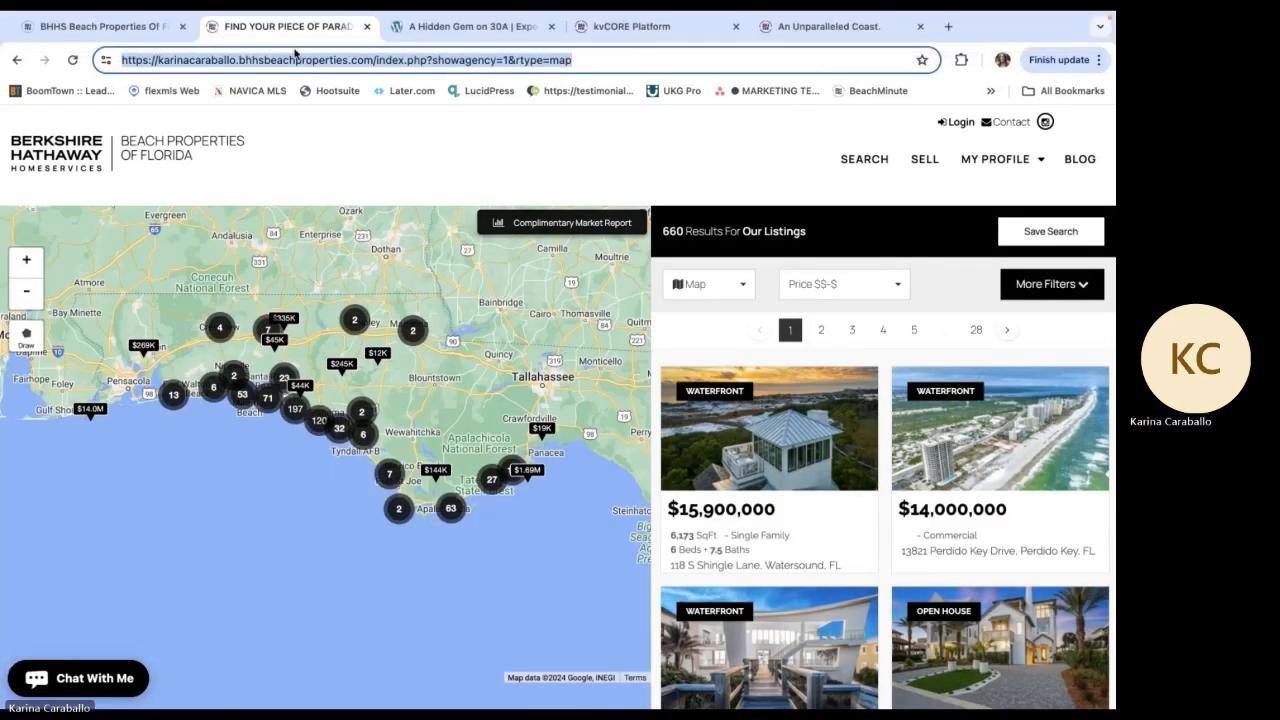
Replace the "See ALL New Properties" image's web link in the newsletter with the copied search page address
click(145, 29)
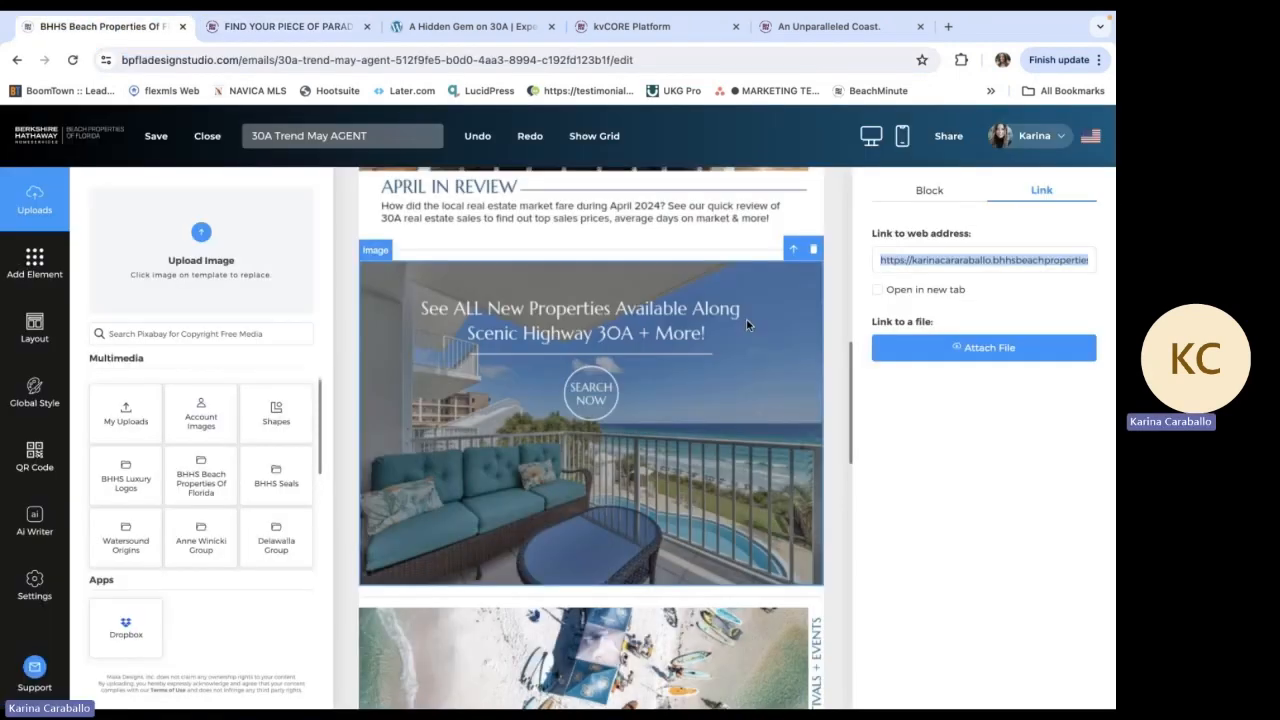
key(BackSpace)
key(super+v)
click(1022, 427)
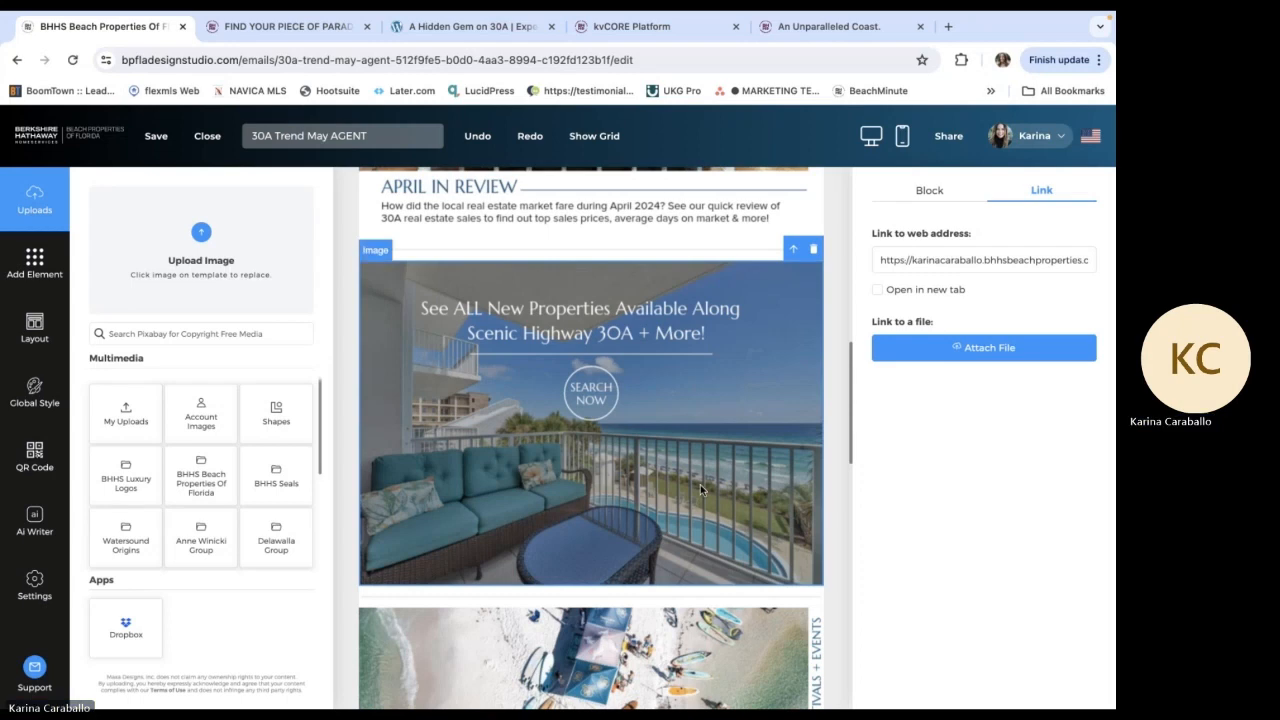
Check the web link of the Hello Summer festivals and events image
scroll(701, 490, down, 5)
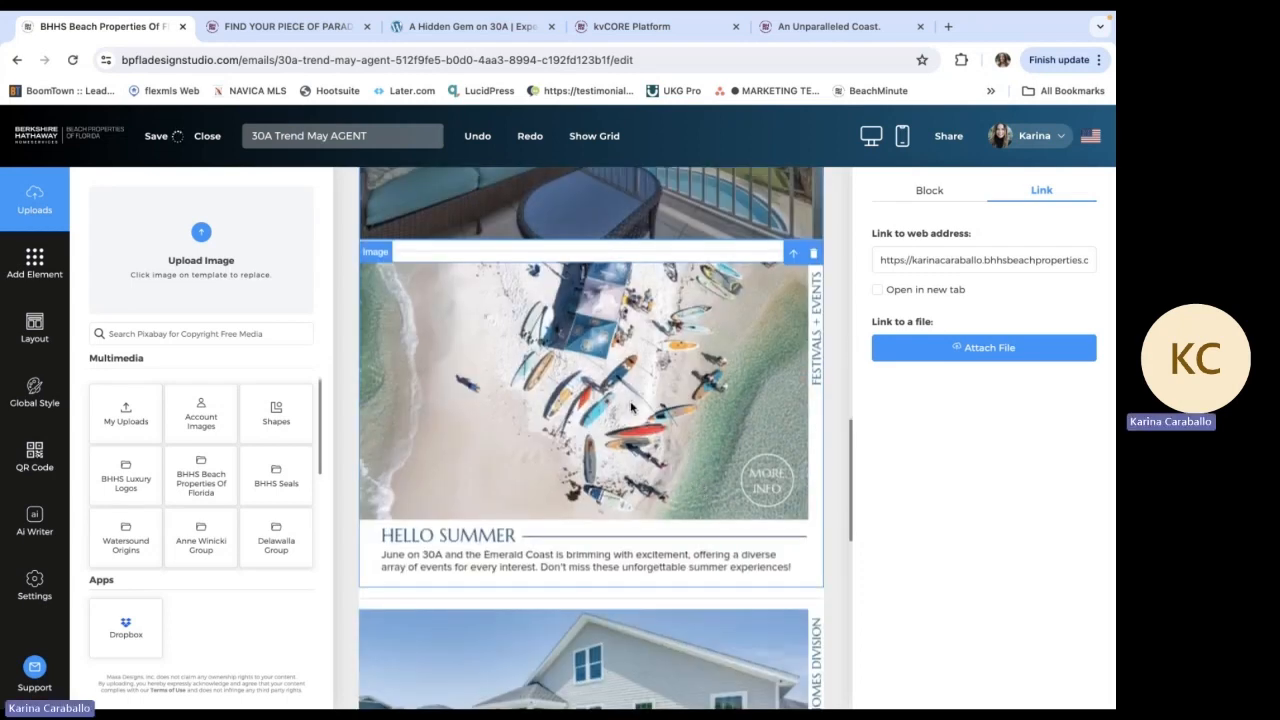
click(631, 407)
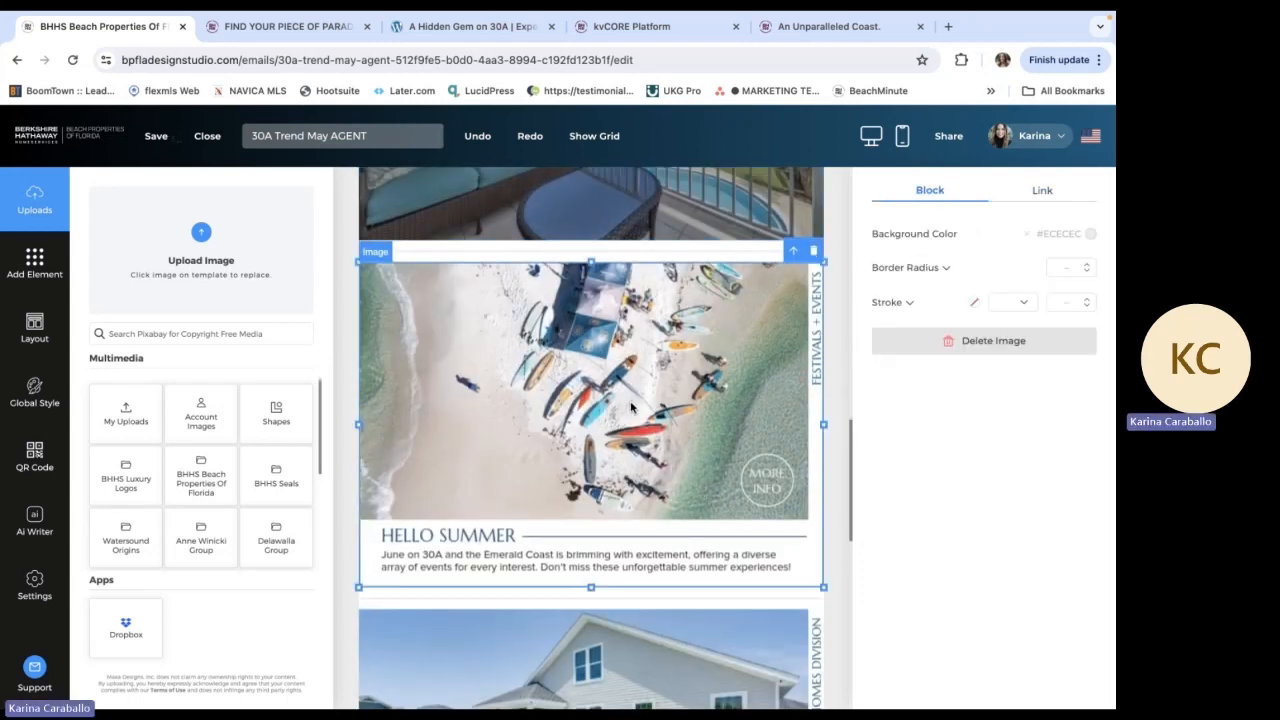
click(1040, 192)
Select the Breakfast Point East image and review the whole newsletter from its header to the agent contact footer
scroll(660, 370, down, 5)
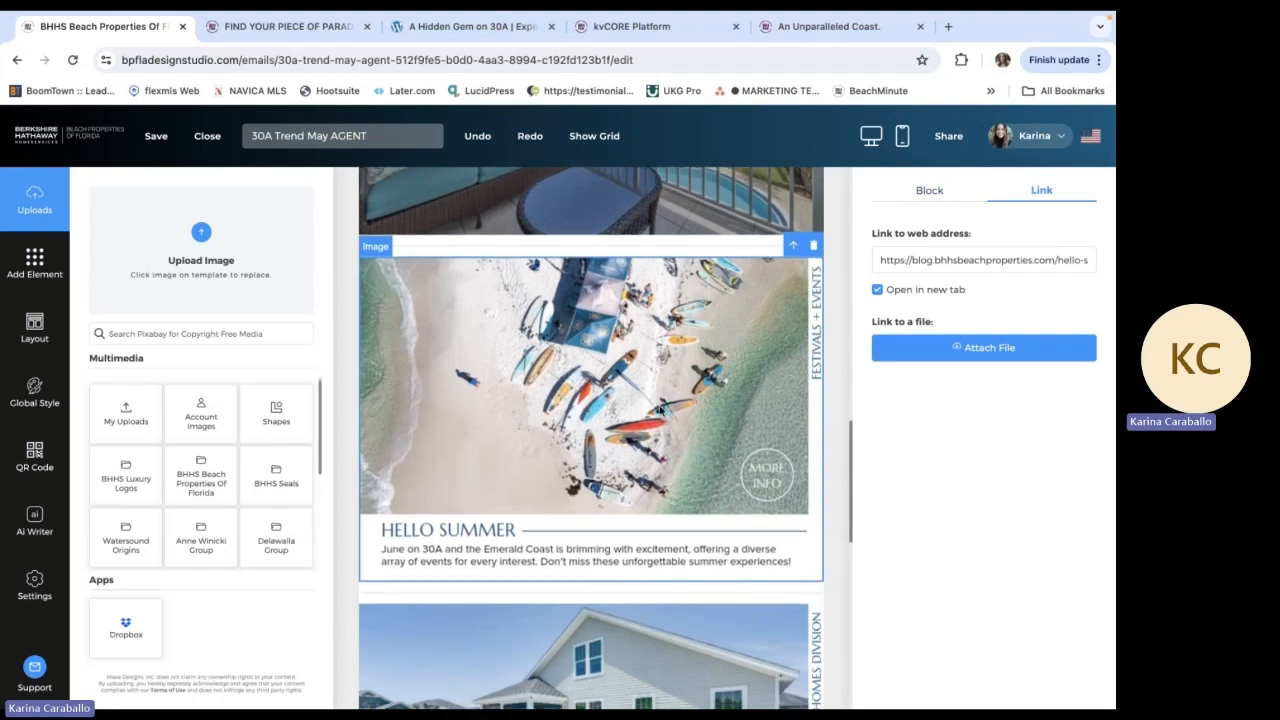
click(658, 370)
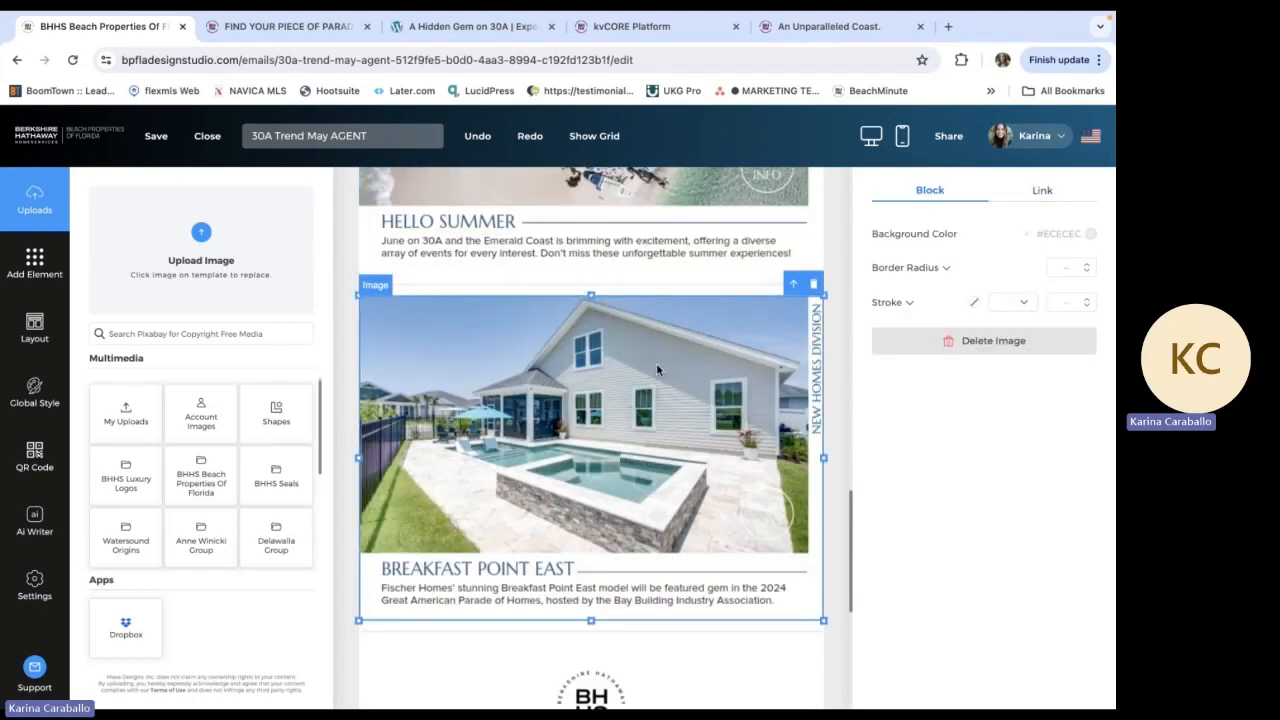
scroll(656, 363, down, 3)
scroll(656, 363, up, 9)
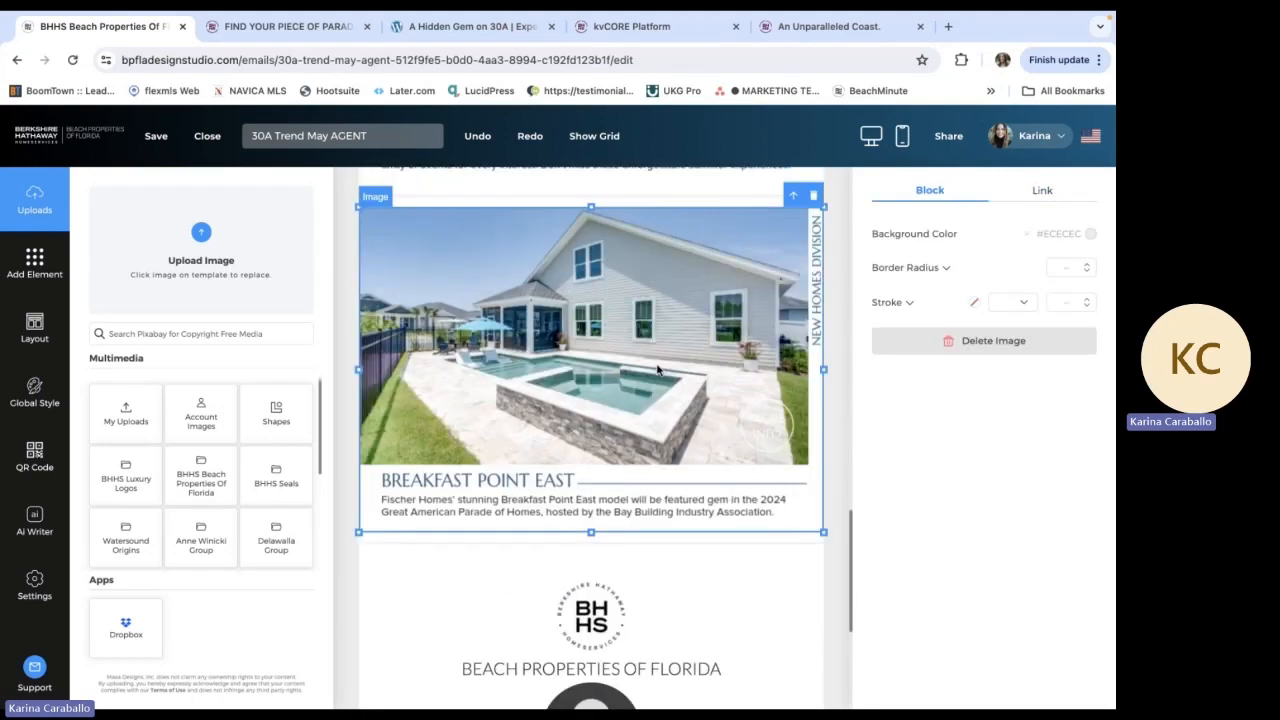
scroll(657, 370, up, 10)
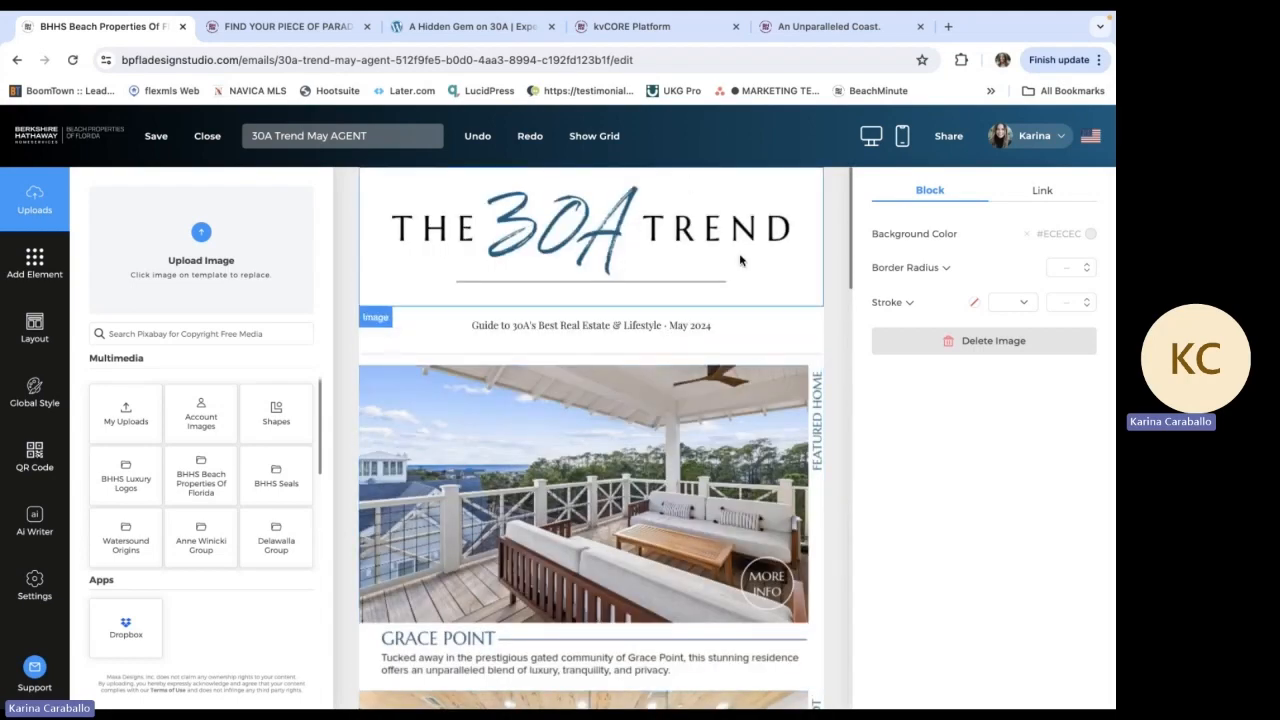
scroll(718, 226, down, 10)
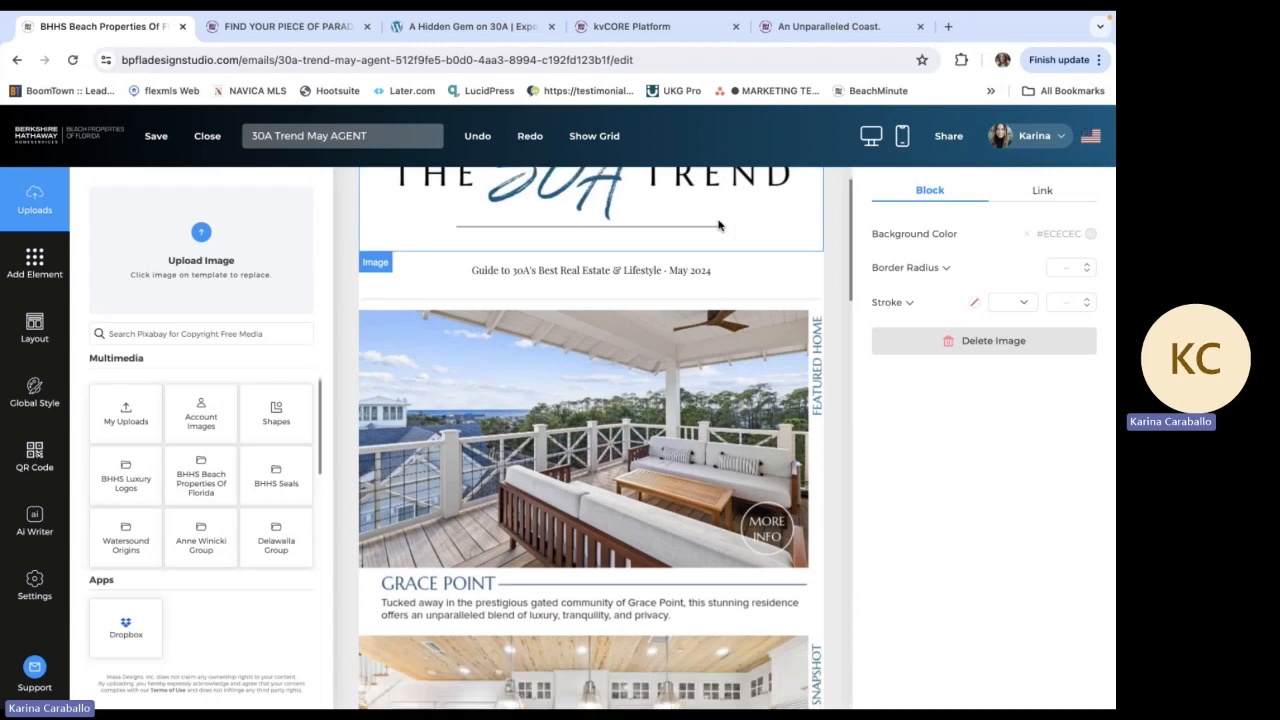
scroll(570, 340, up, 1)
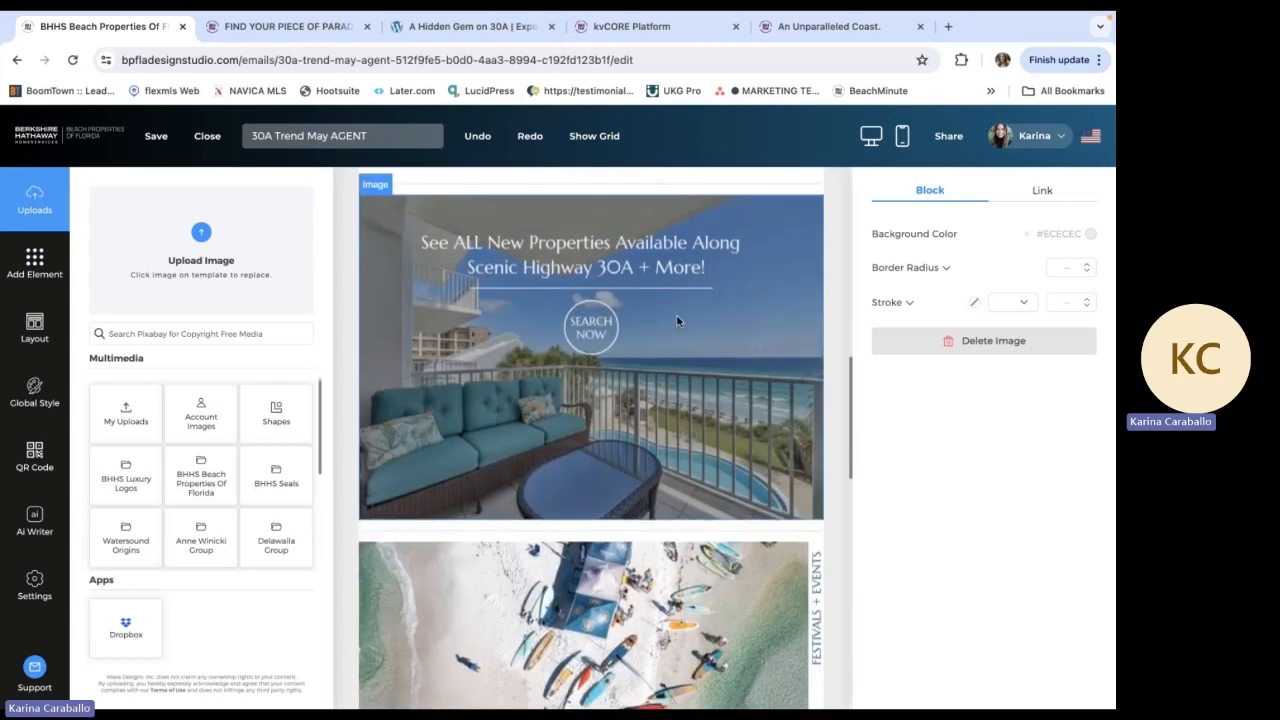
scroll(676, 320, up, 8)
scroll(676, 320, down, 2)
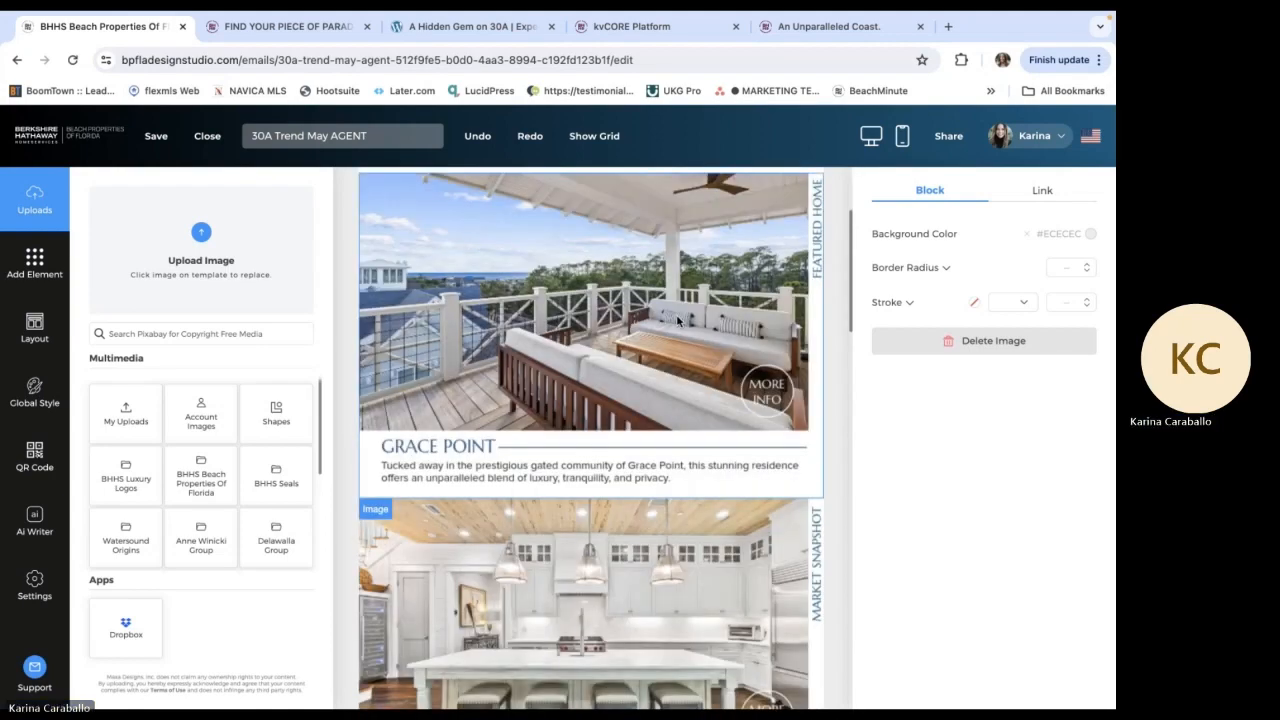
scroll(676, 320, down, 15)
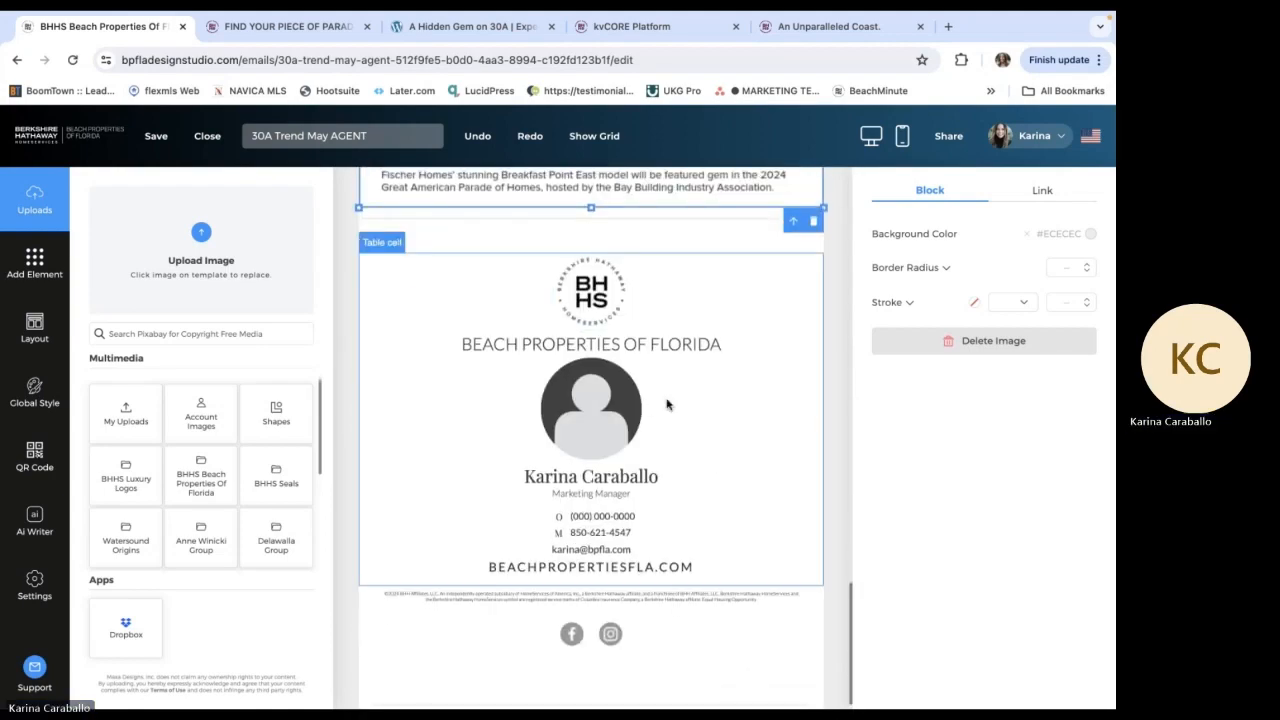
Fill the circular portrait placeholder in the contact footer with the agent's headshot from the account images and adjust its position
click(668, 404)
click(608, 403)
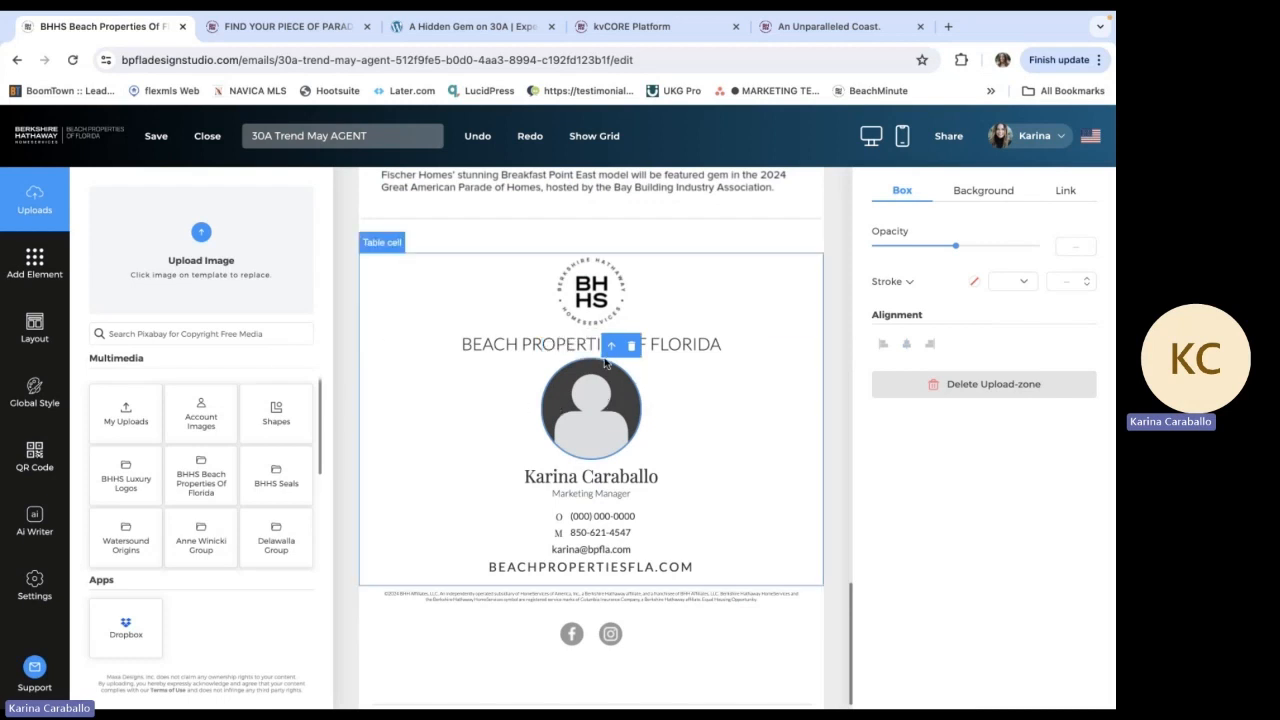
click(190, 430)
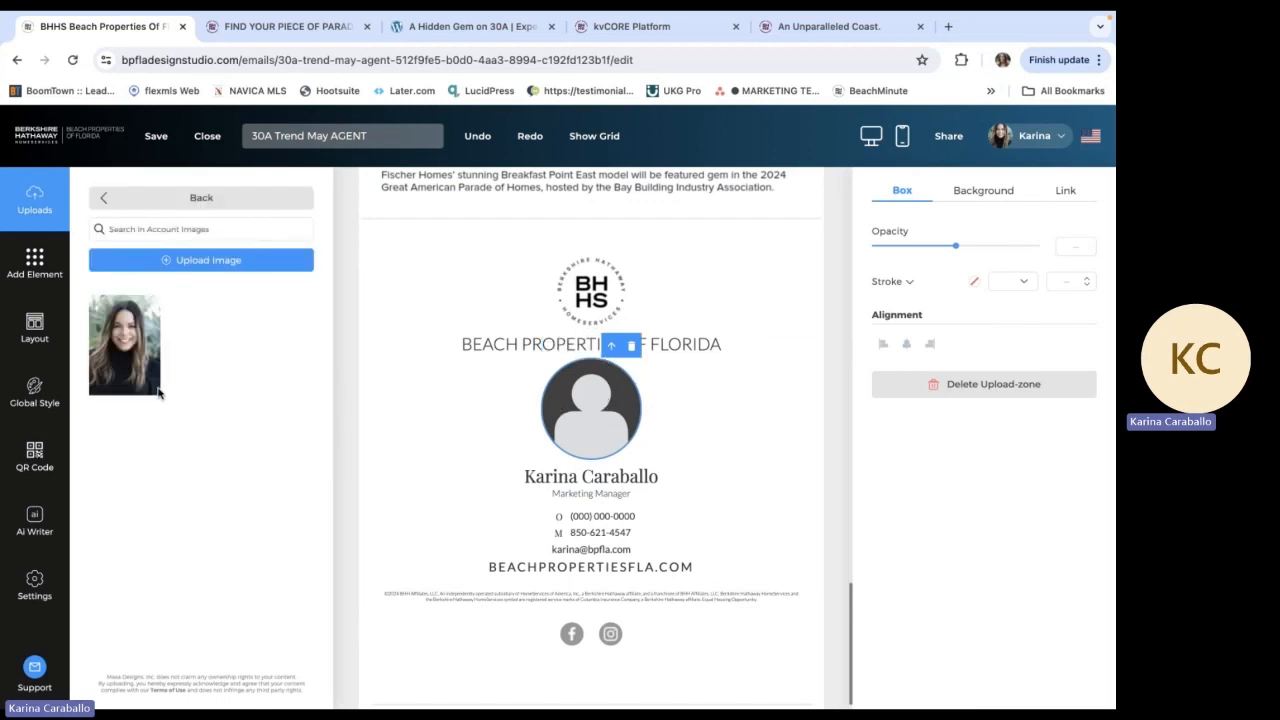
click(137, 361)
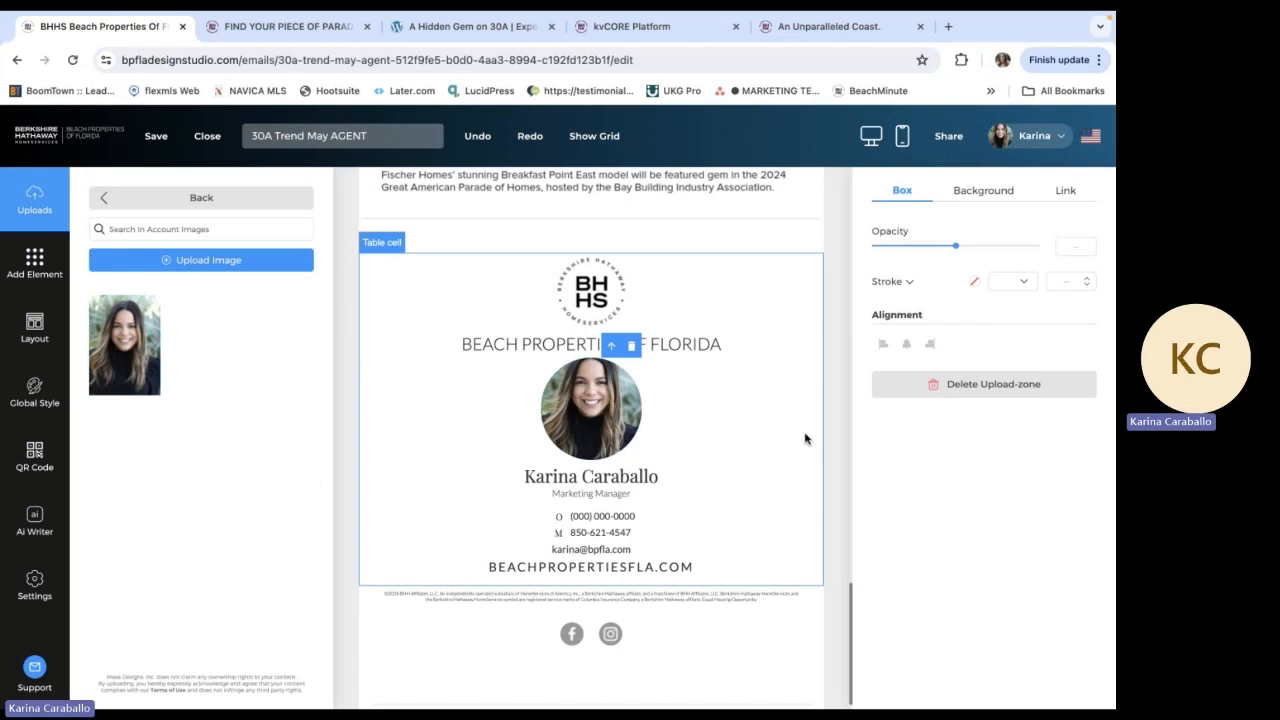
click(785, 456)
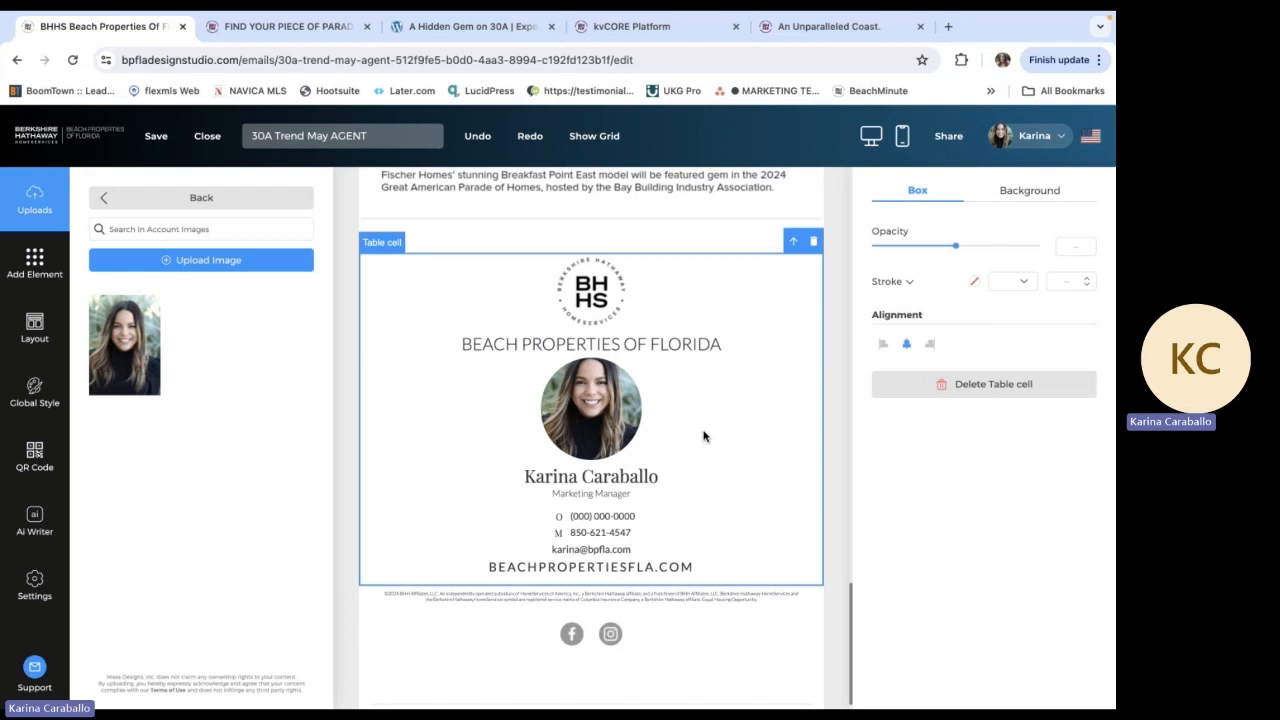
click(576, 418)
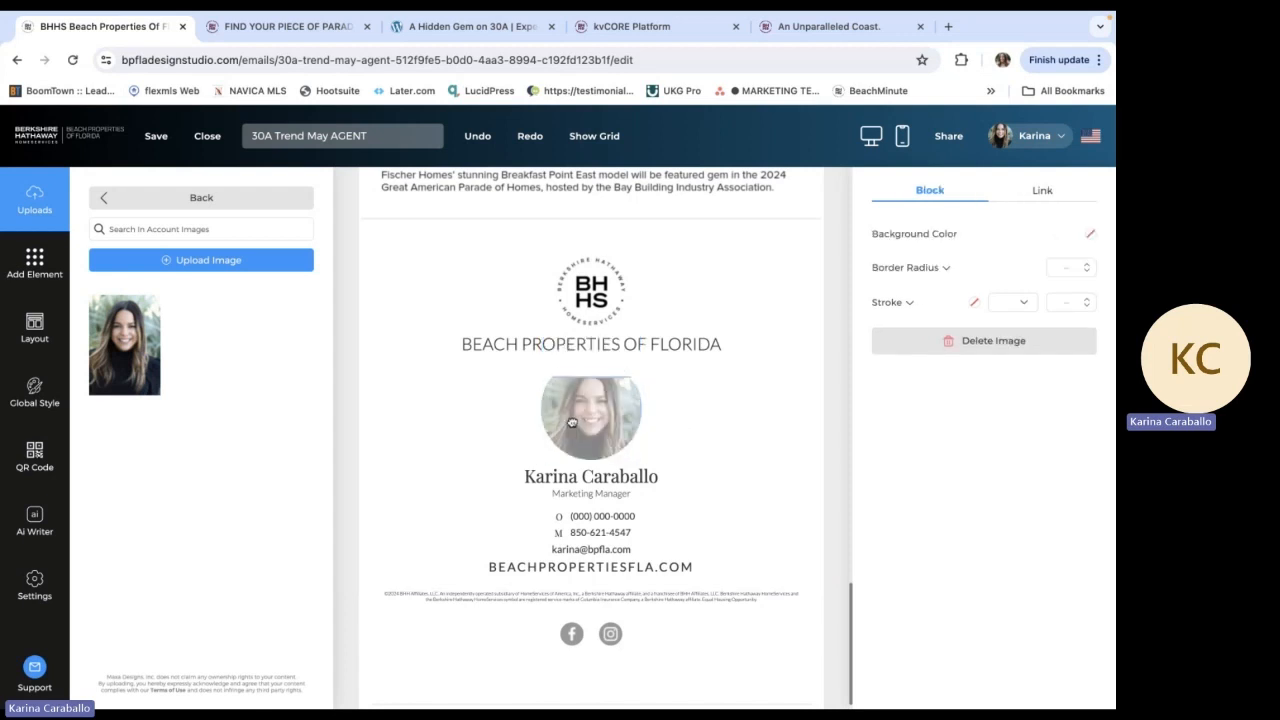
drag(572, 420, 570, 401)
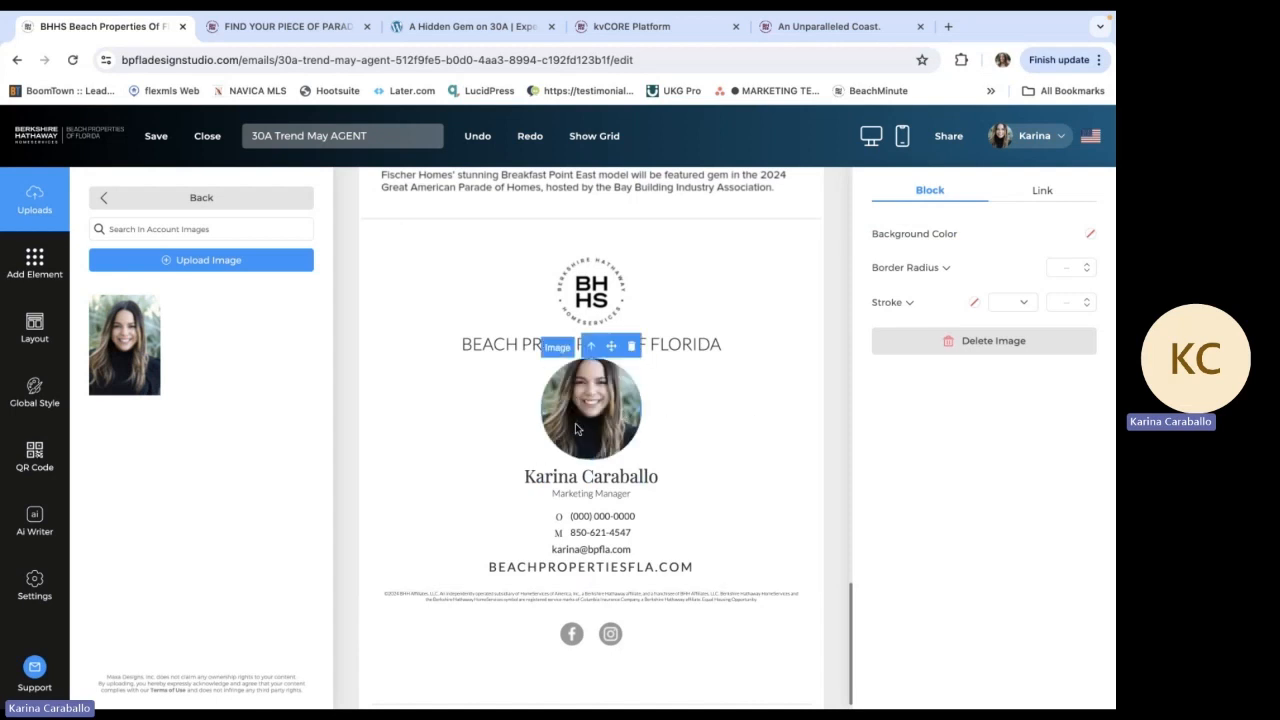
Delete the office phone number, its "O" label and the leftover empty table row from the contact footer
scroll(575, 423, down, 1)
click(606, 508)
key(Delete)
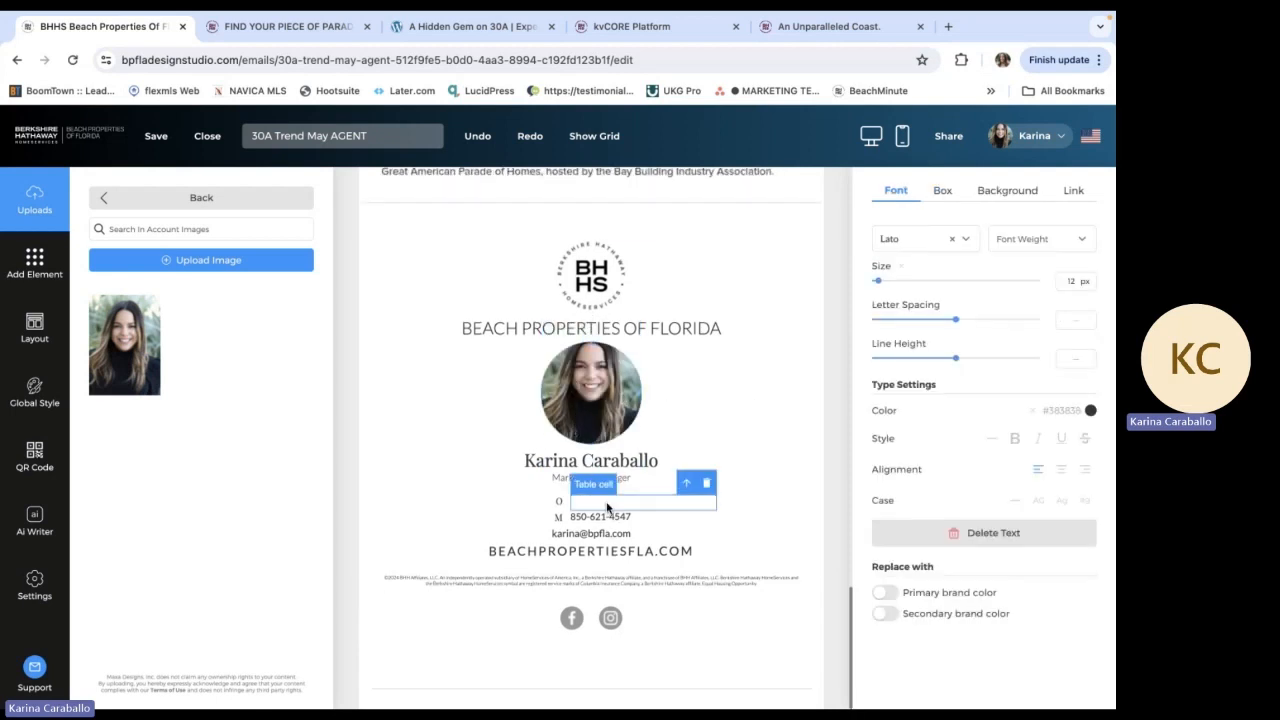
click(691, 507)
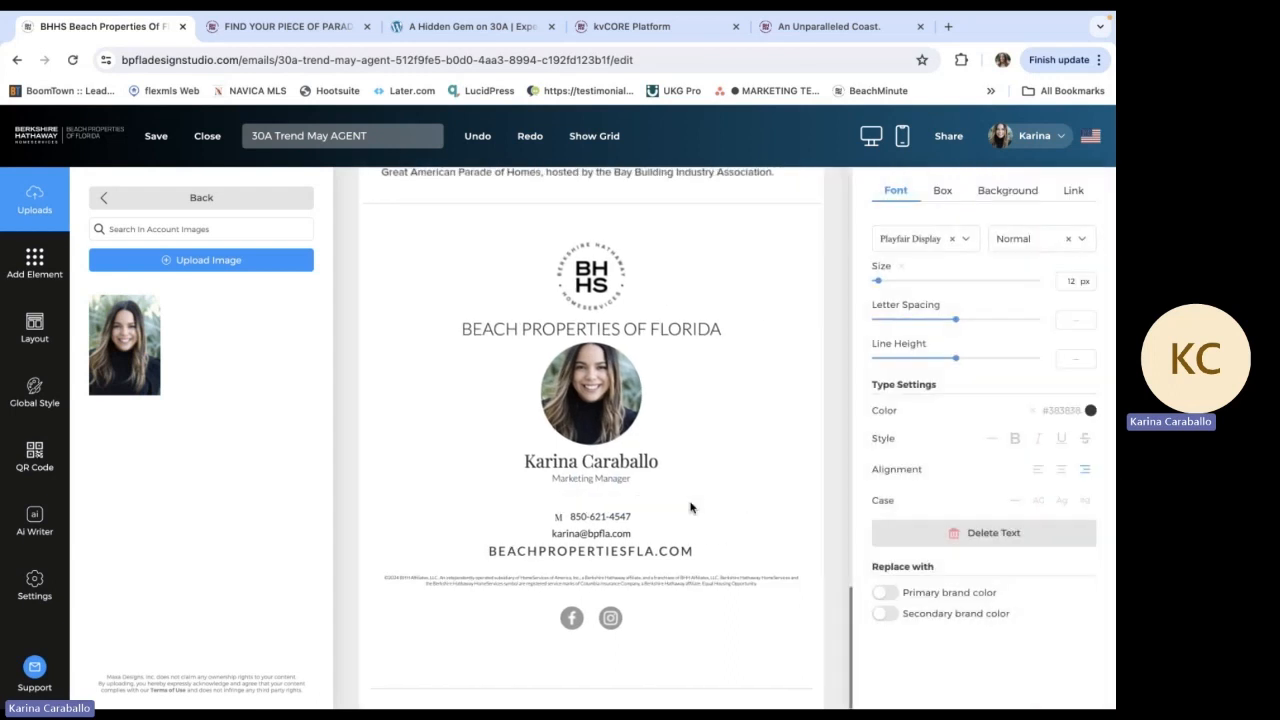
key(Delete)
click(693, 507)
key(Delete)
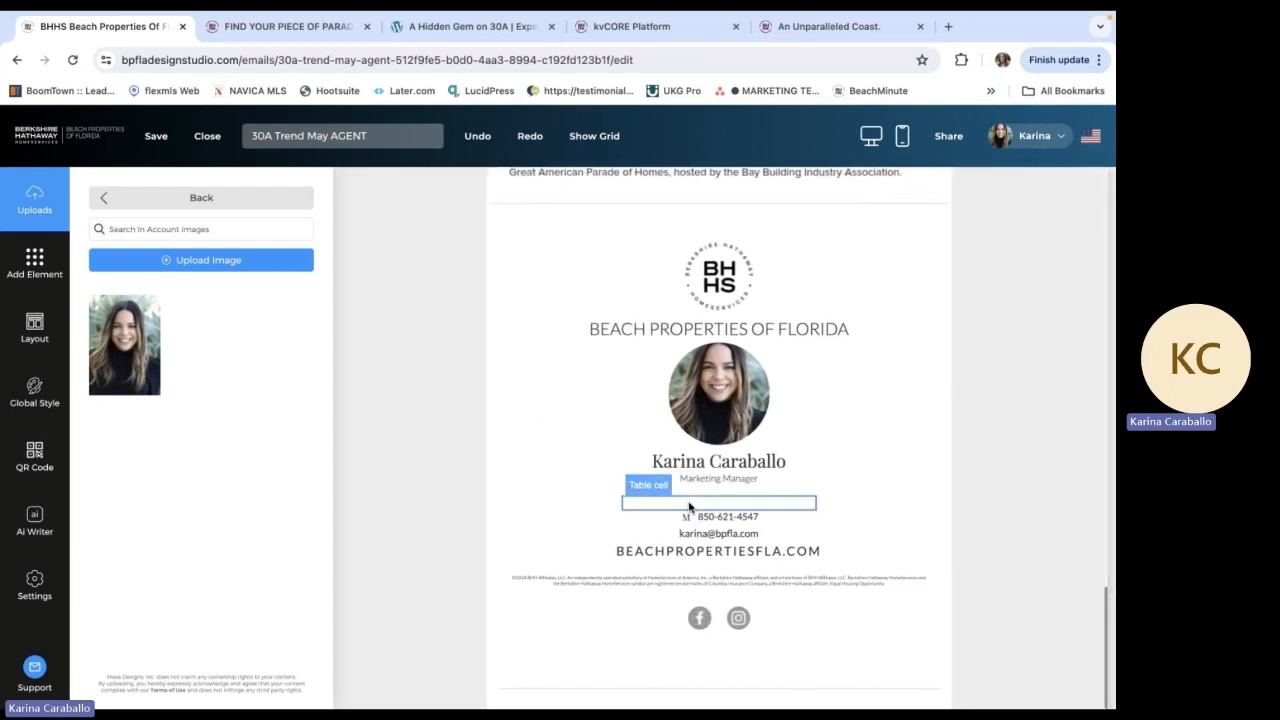
click(688, 508)
key(Delete)
click(688, 508)
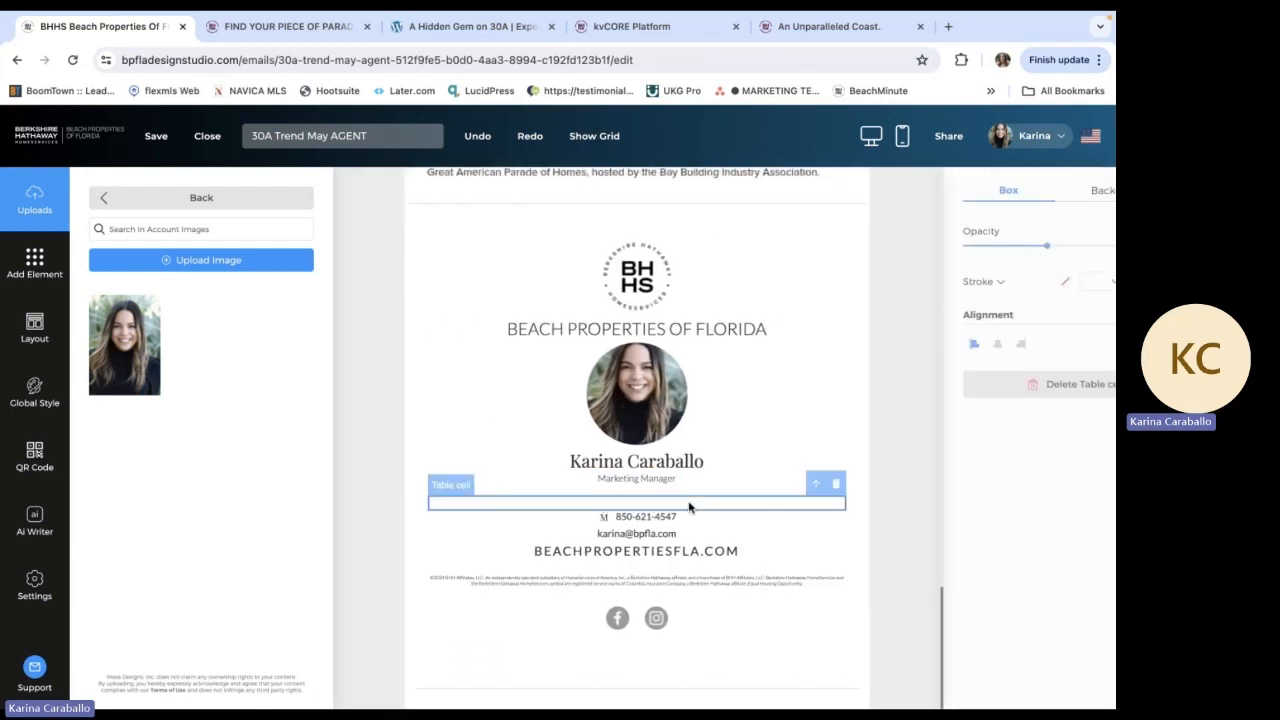
key(Delete)
click(688, 508)
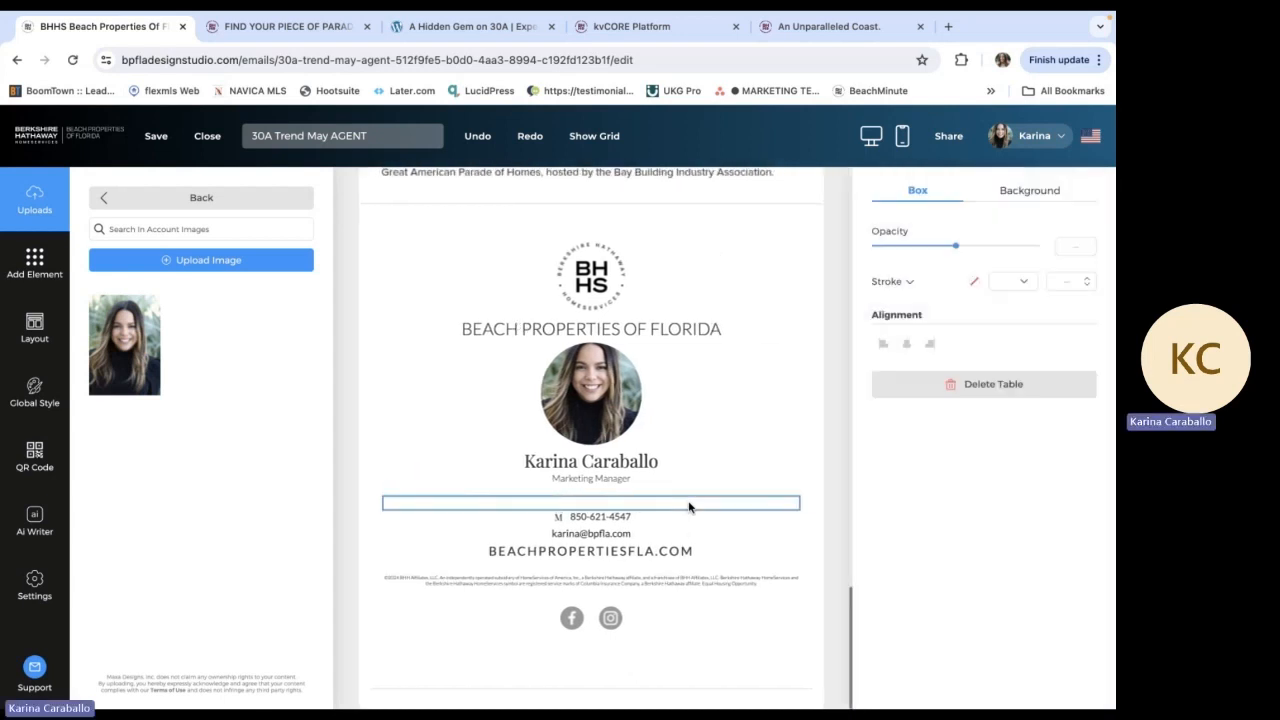
key(Delete)
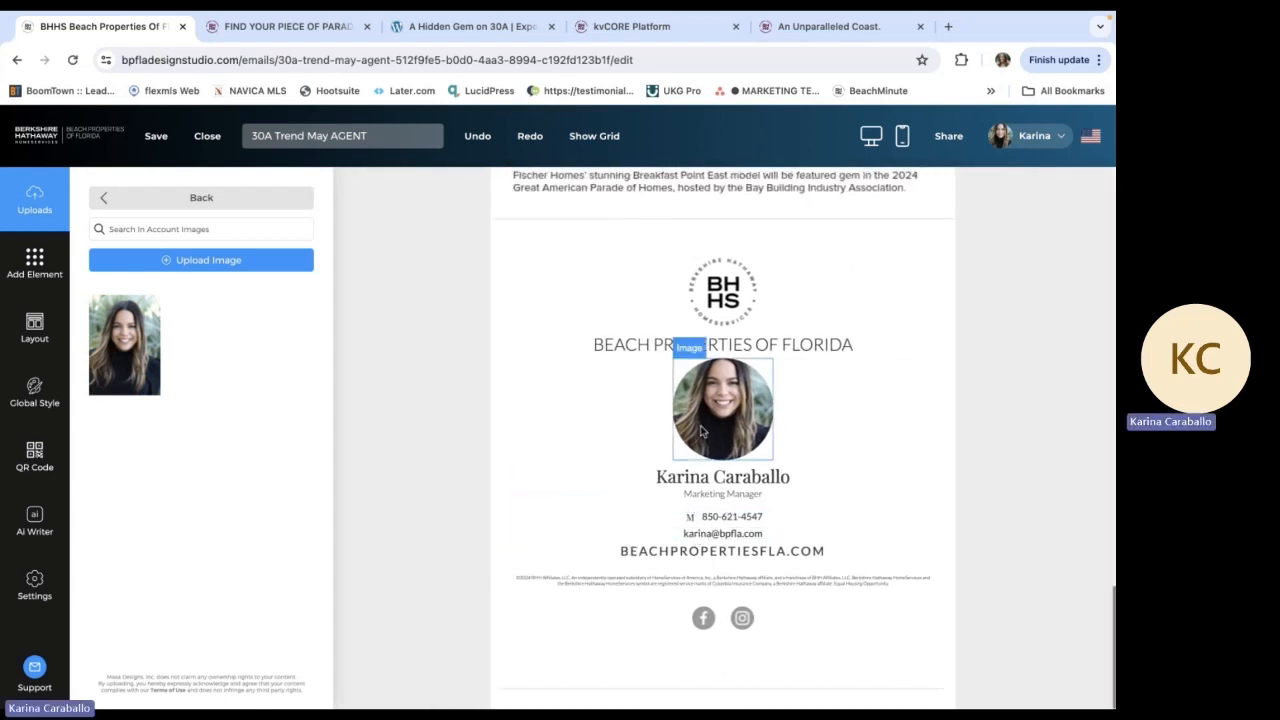
Replace the company website text in the contact footer with the agent's own bhhsbeachproperties.com web address
click(749, 553)
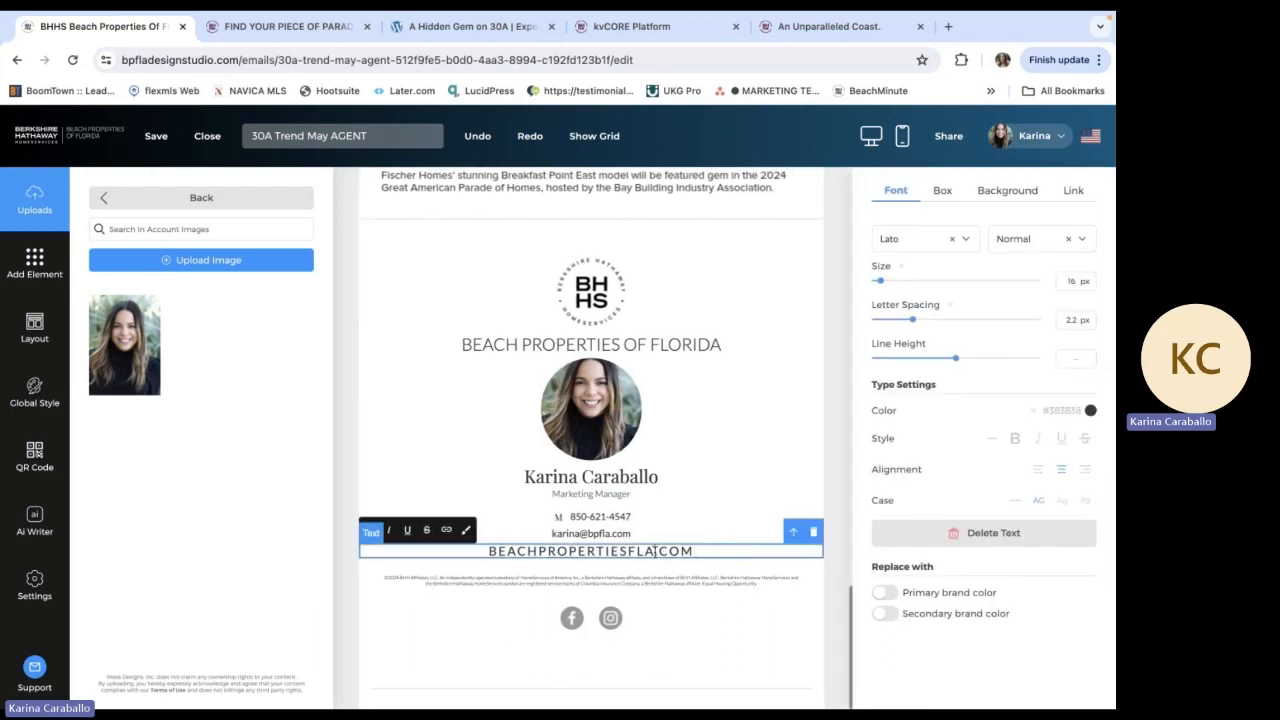
drag(655, 551, 485, 549)
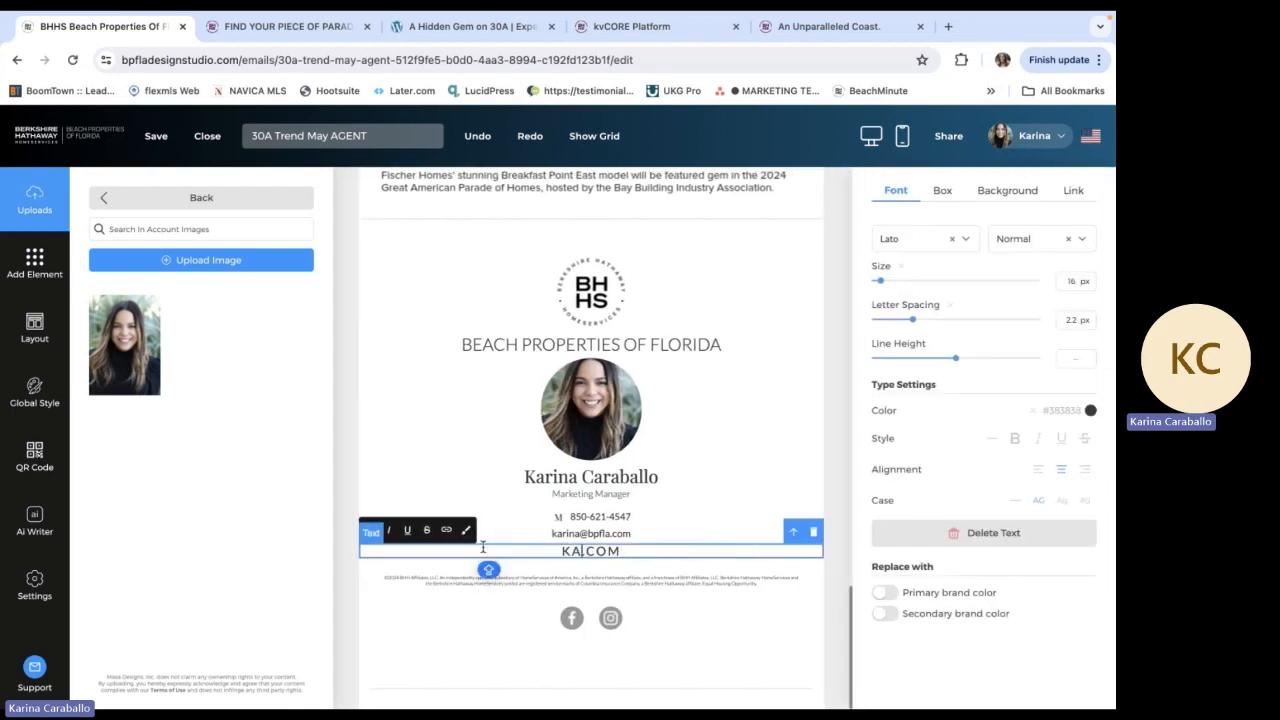
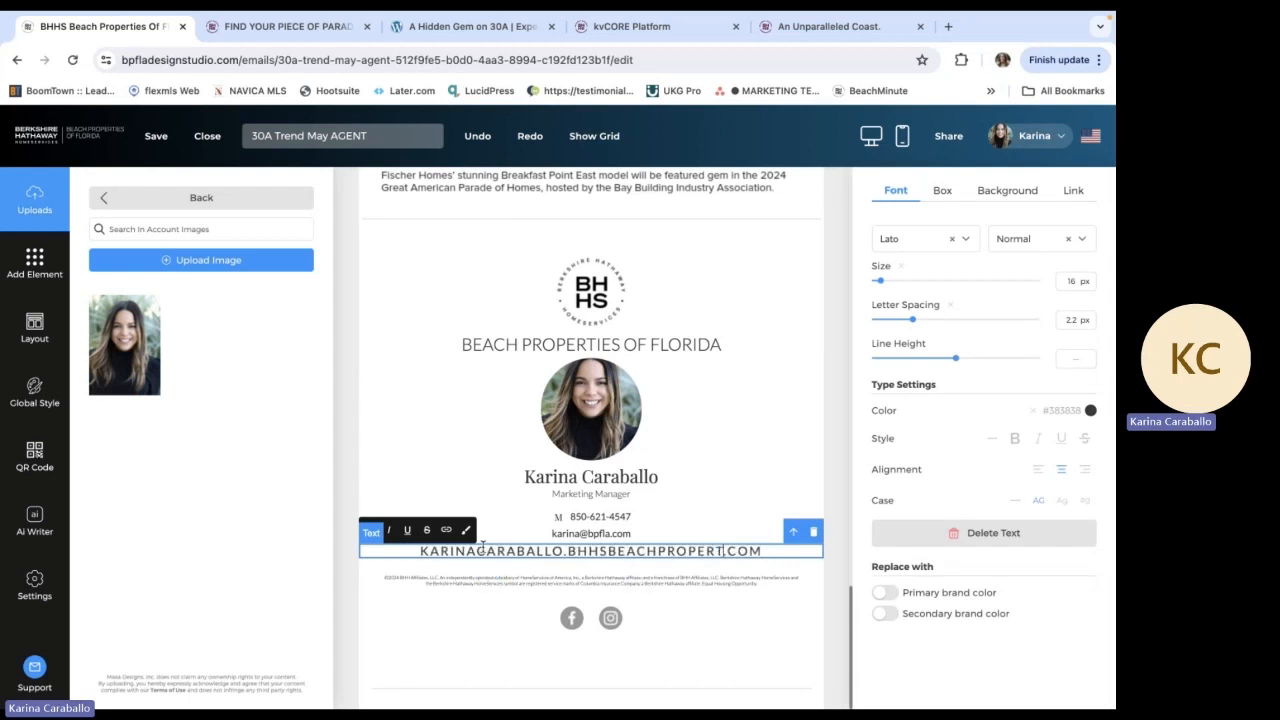
click(825, 600)
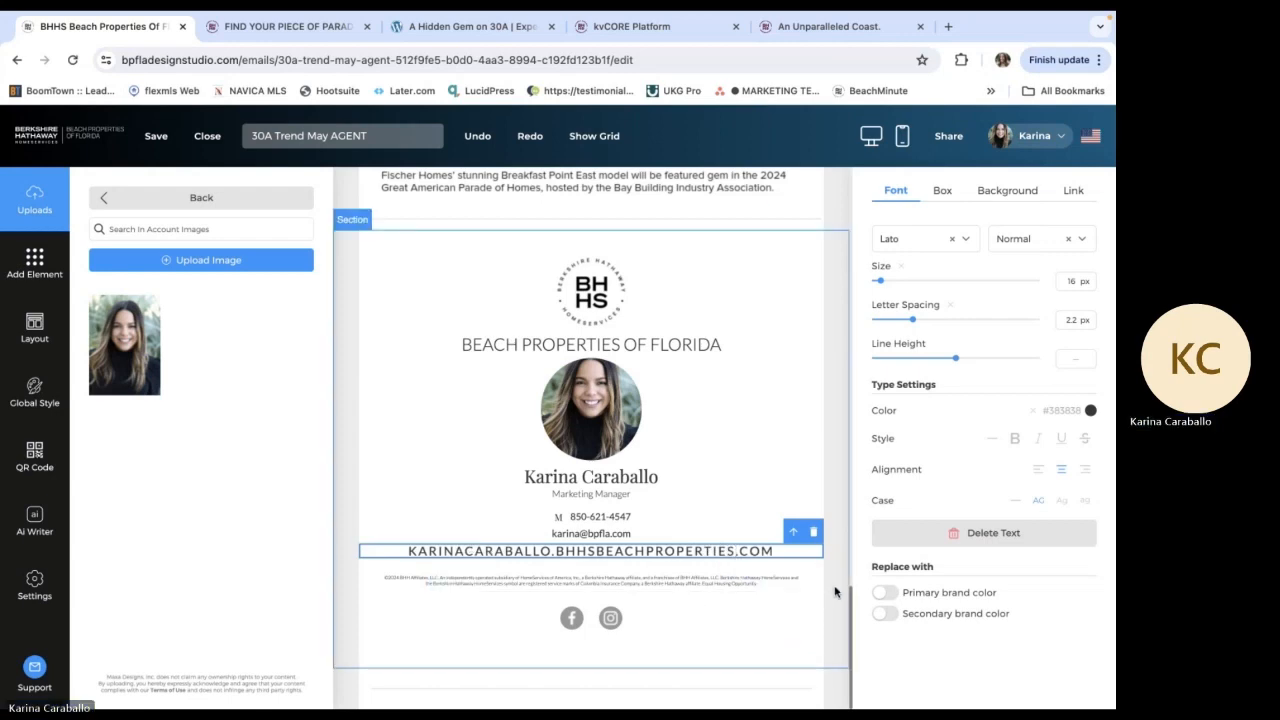
Open the newsletter's sharing options, copy its complete HTML code and look through the code
scroll(835, 605, up, 15)
scroll(833, 612, down, 1)
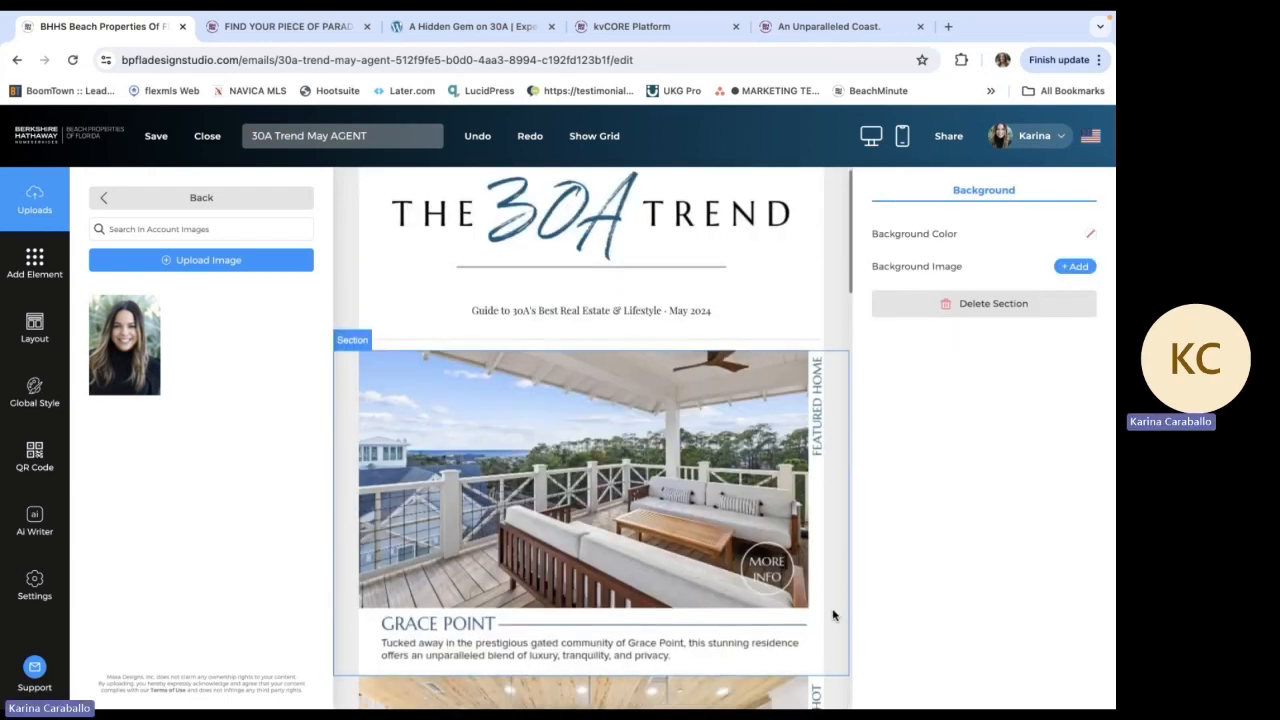
click(711, 118)
click(947, 136)
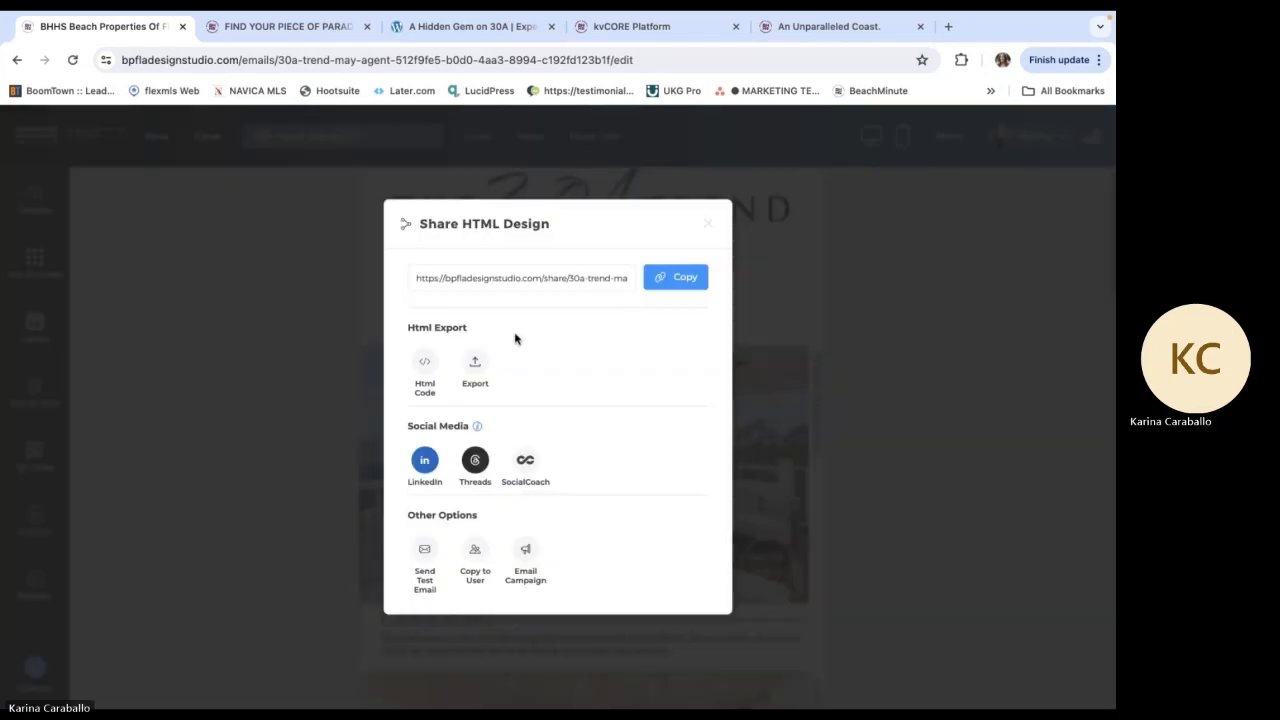
click(424, 365)
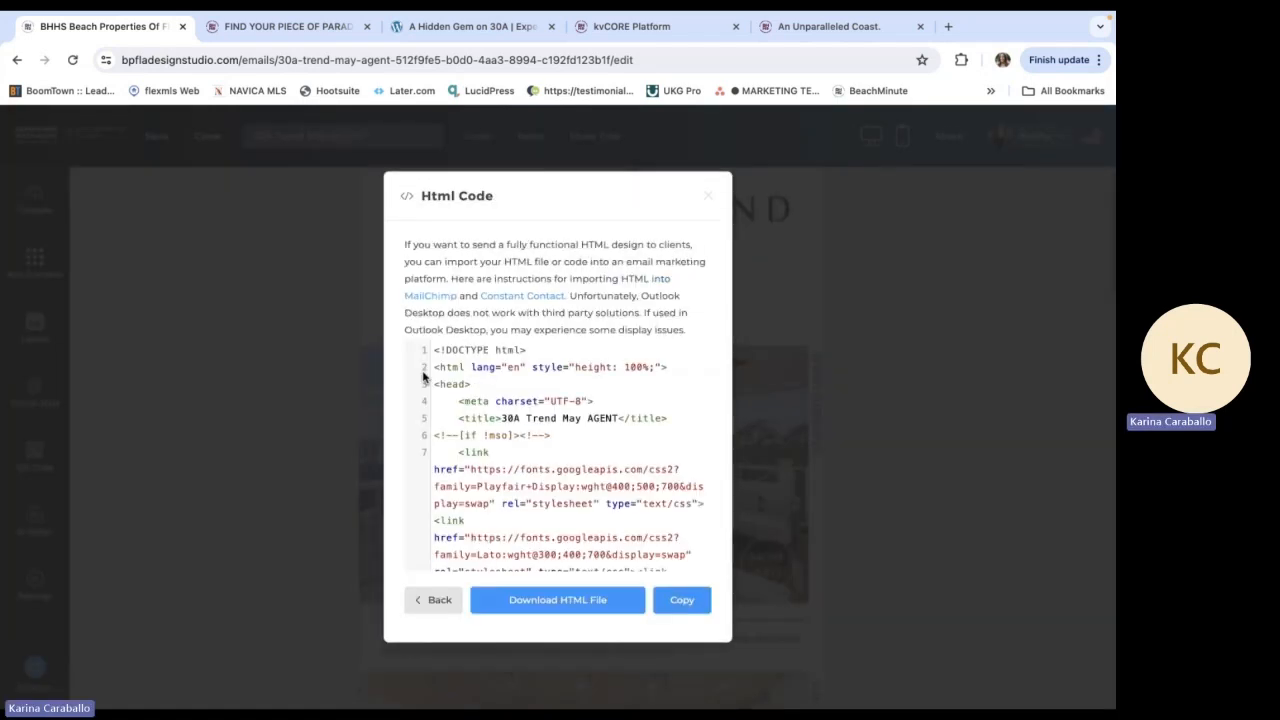
click(688, 609)
scroll(596, 450, down, 20)
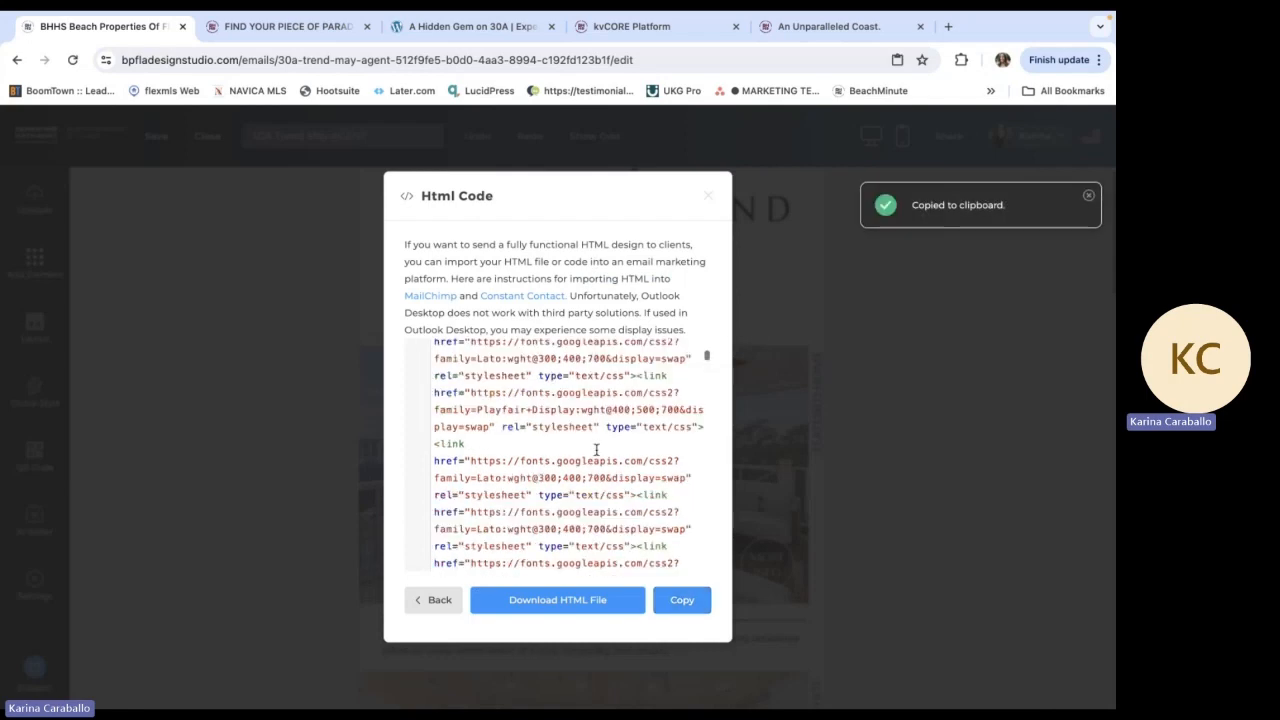
scroll(596, 450, down, 15)
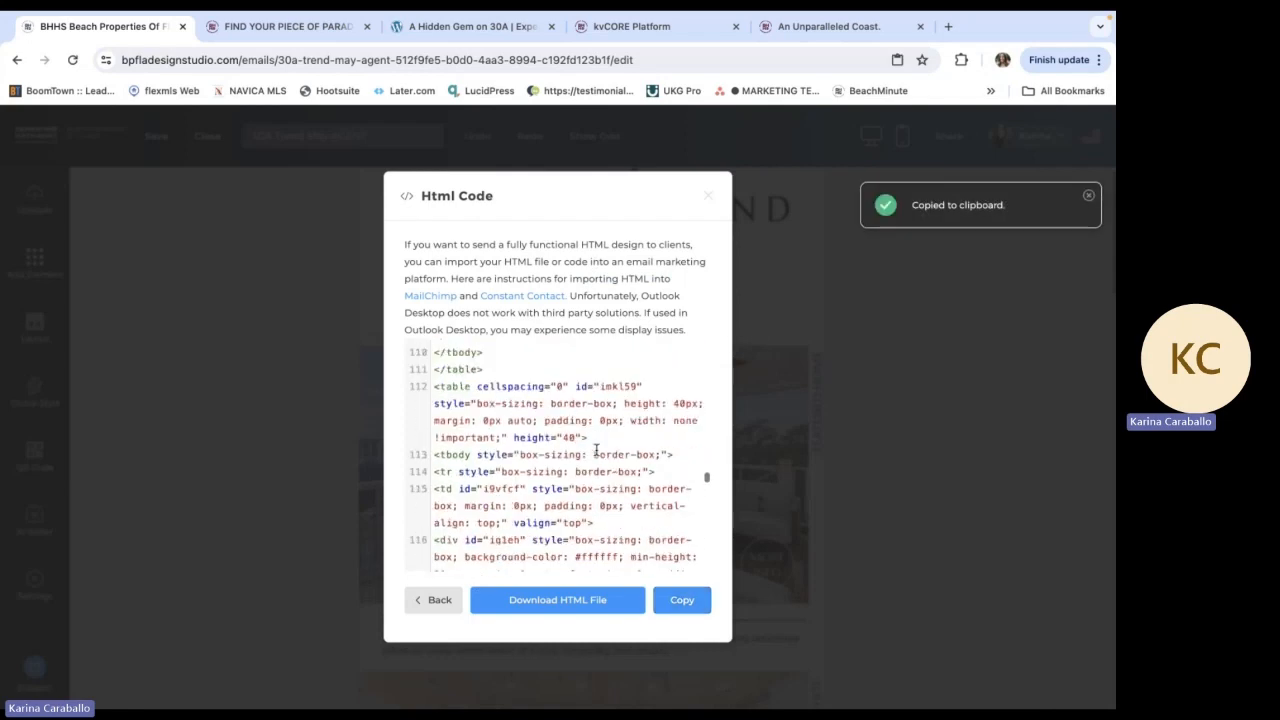
scroll(596, 450, down, 1)
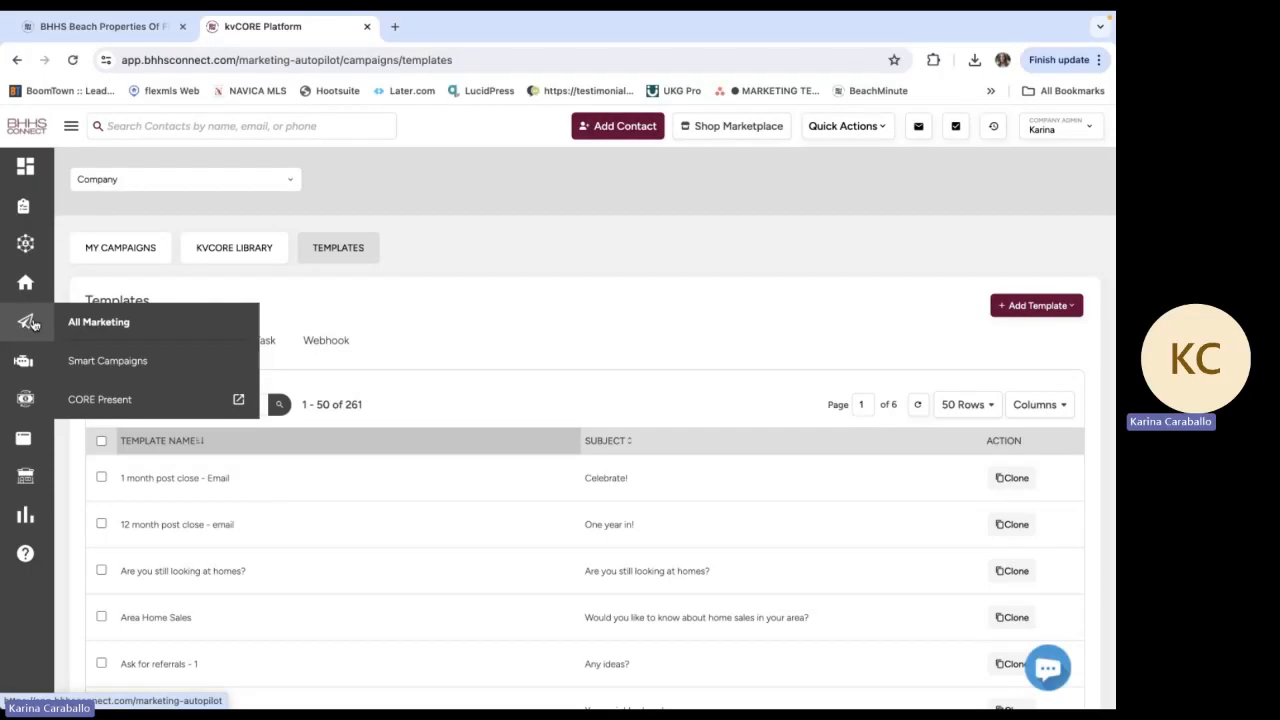
In the kvCORE Platform, go to the Smart Campaigns templates and start a new email template
click(110, 370)
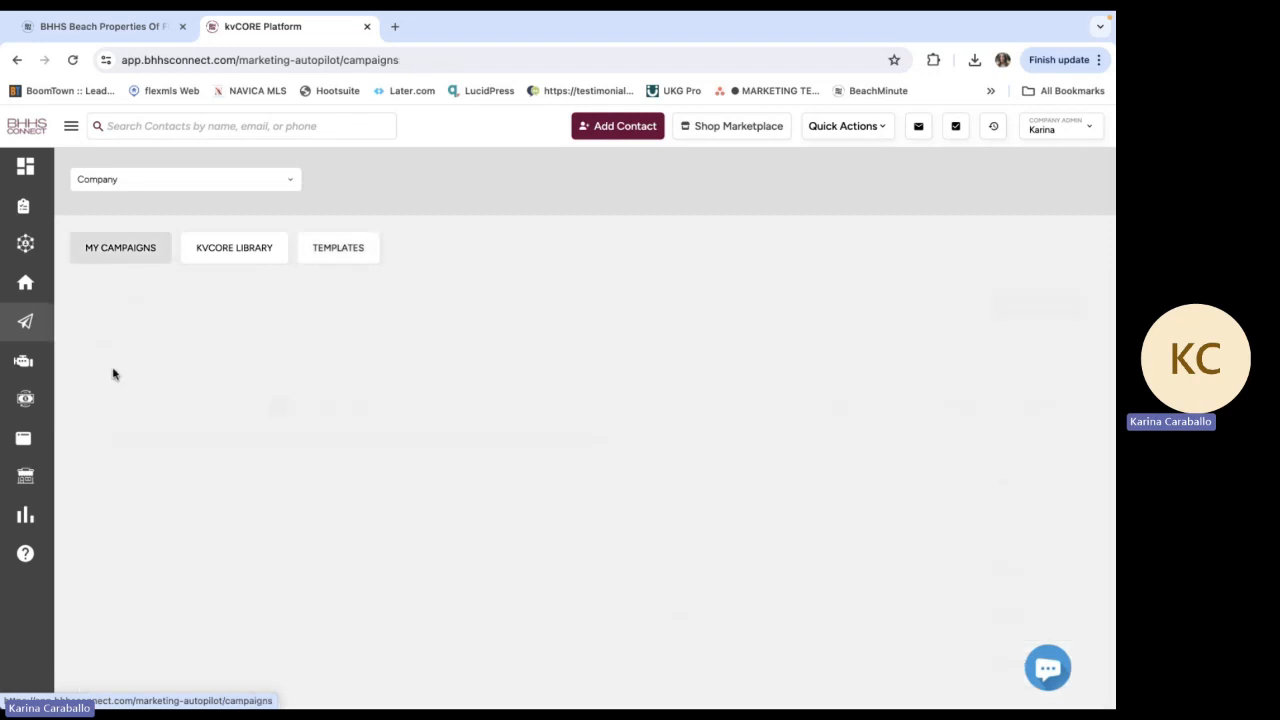
click(322, 260)
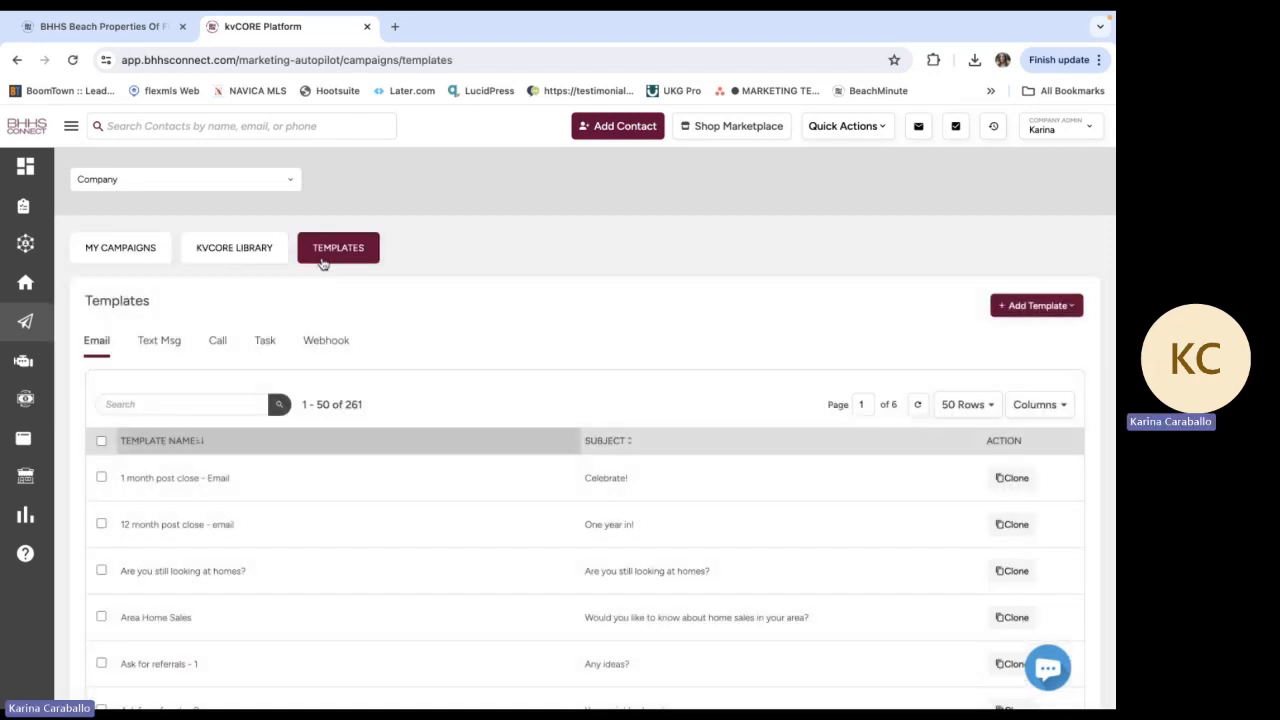
click(1050, 316)
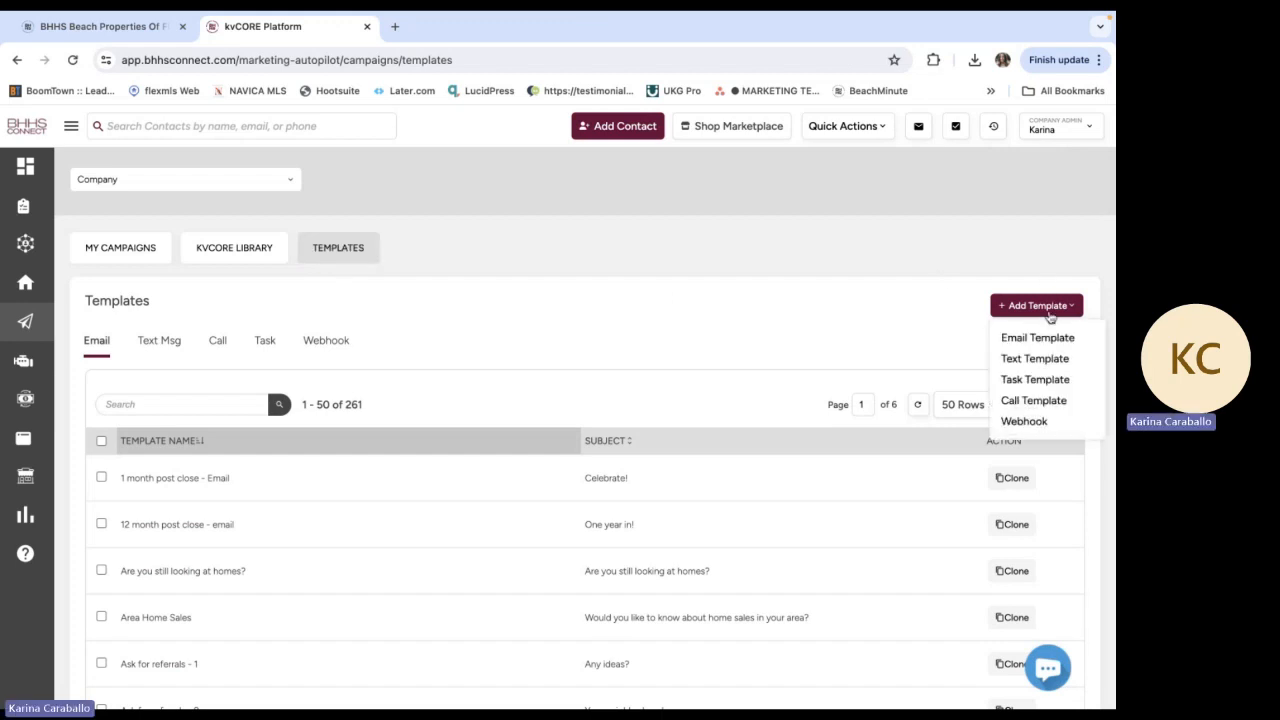
click(1033, 340)
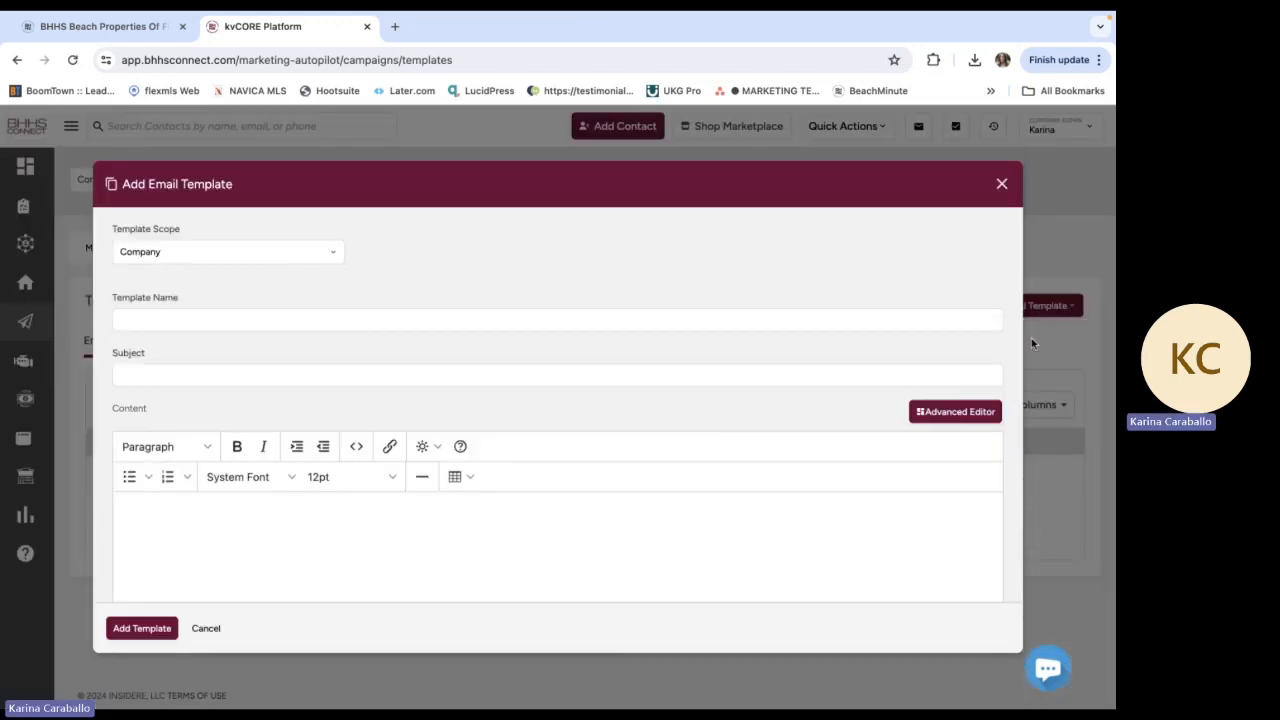
Set the template scope to the agent's own name and name the template "30A Trend Monthly Newsletter"
click(334, 251)
scroll(288, 335, down, 10)
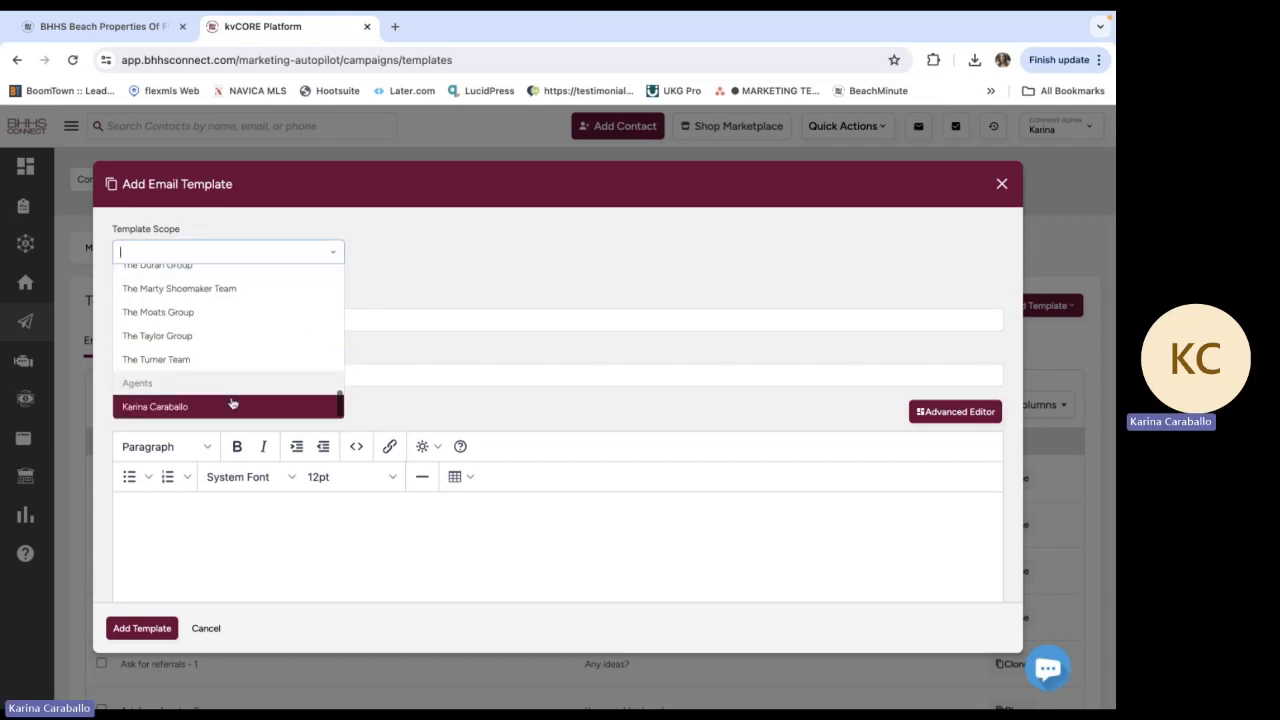
click(231, 406)
click(183, 317)
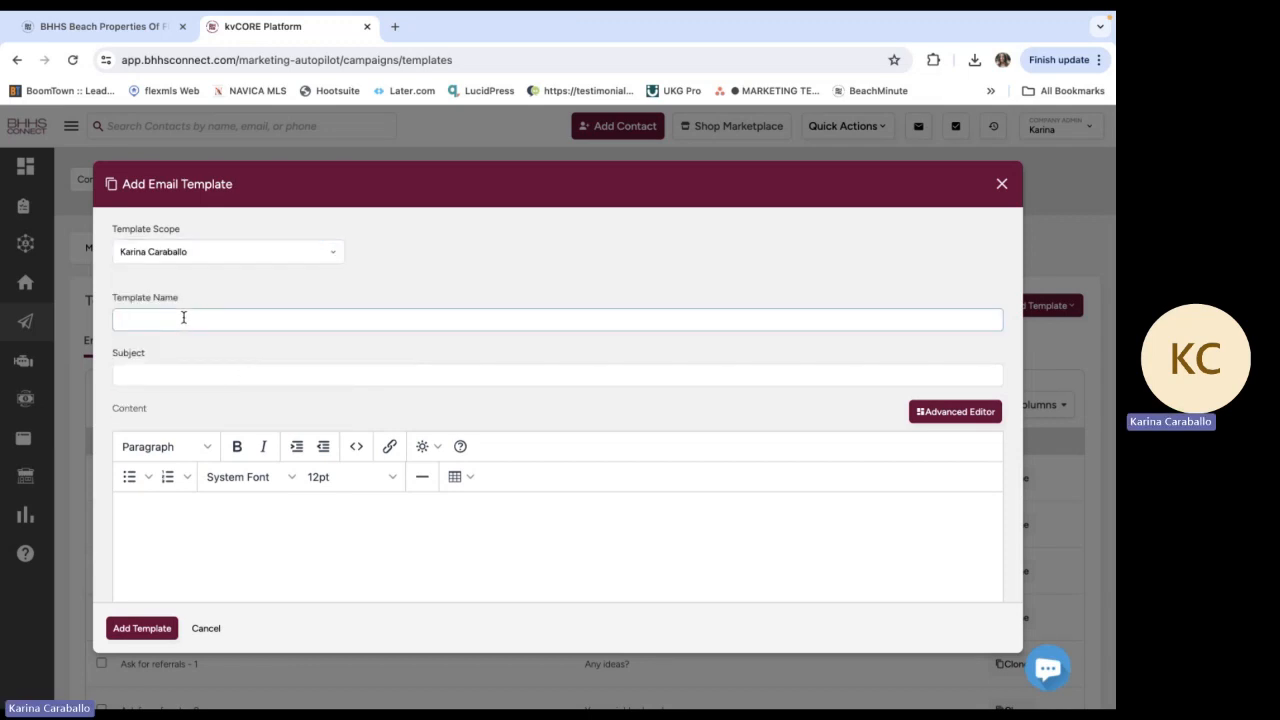
text(30A Trend MOnth)
key(BackSpace)
key(BackSpace)
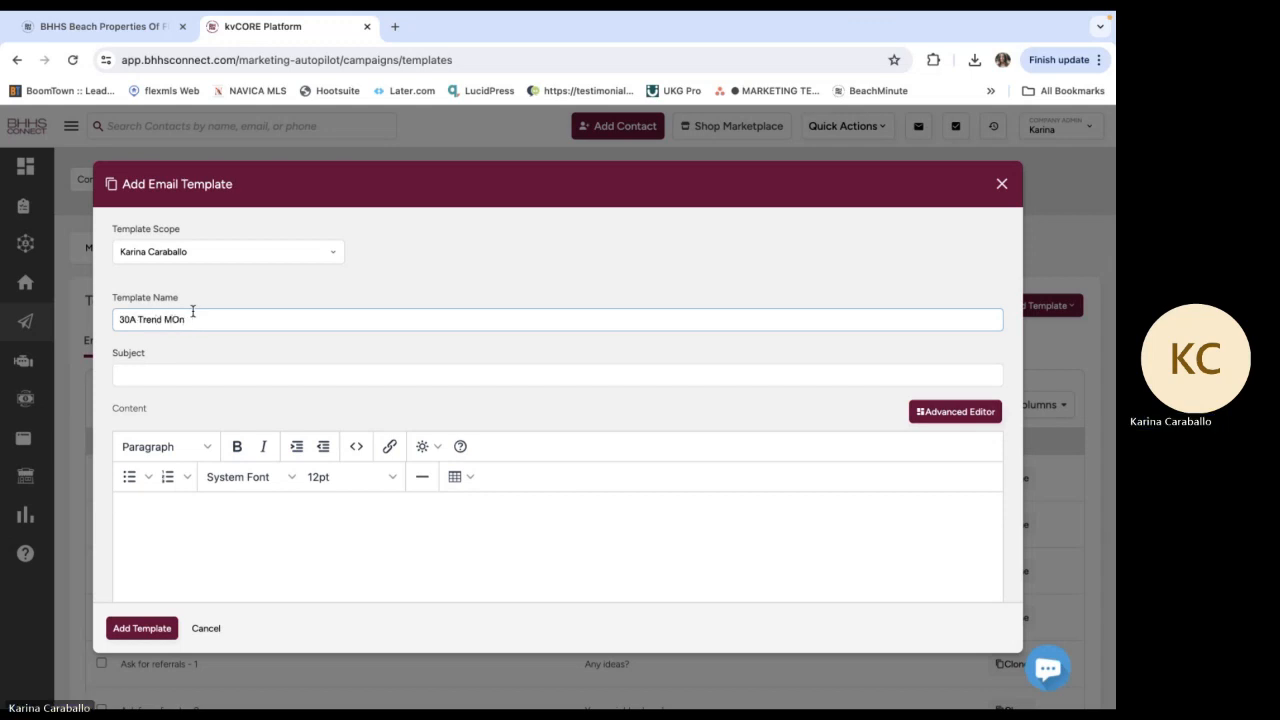
key(BackSpace)
key(BackSpace)
text(onthly Newsletter)
Enter "Check out what's happening along 30A this month!" as the email template's subject
click(157, 374)
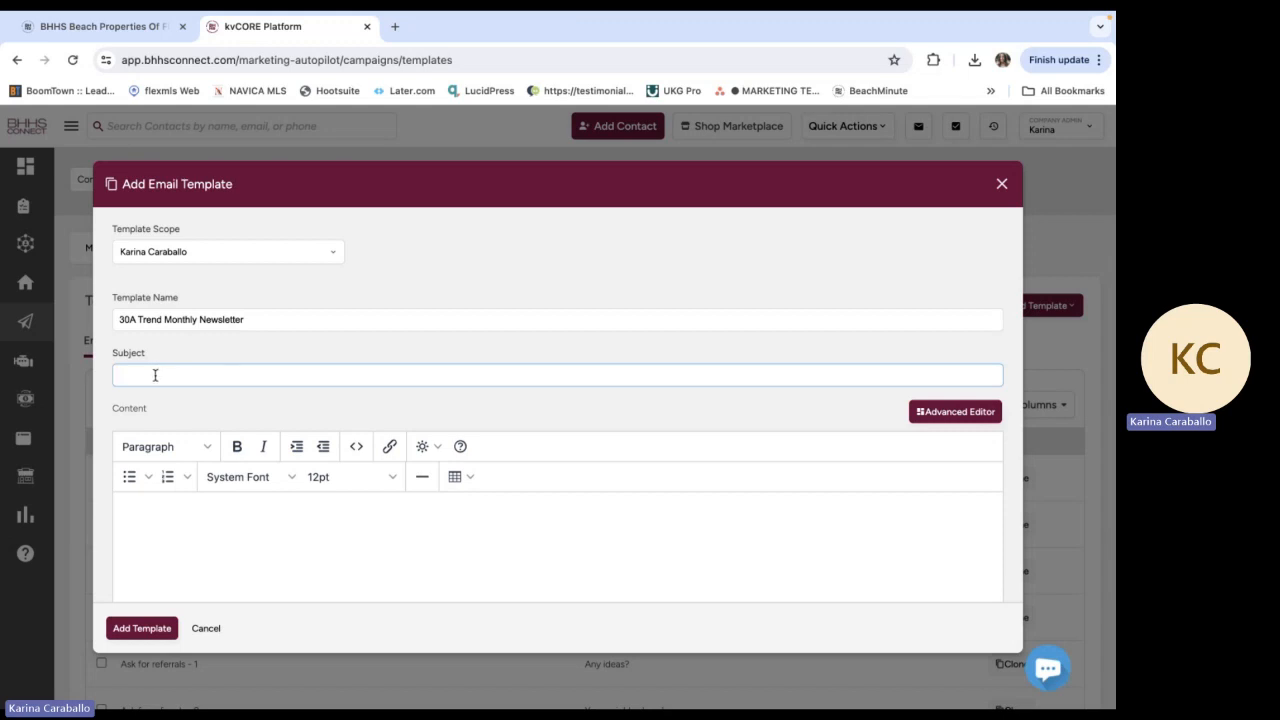
text(Check out what)
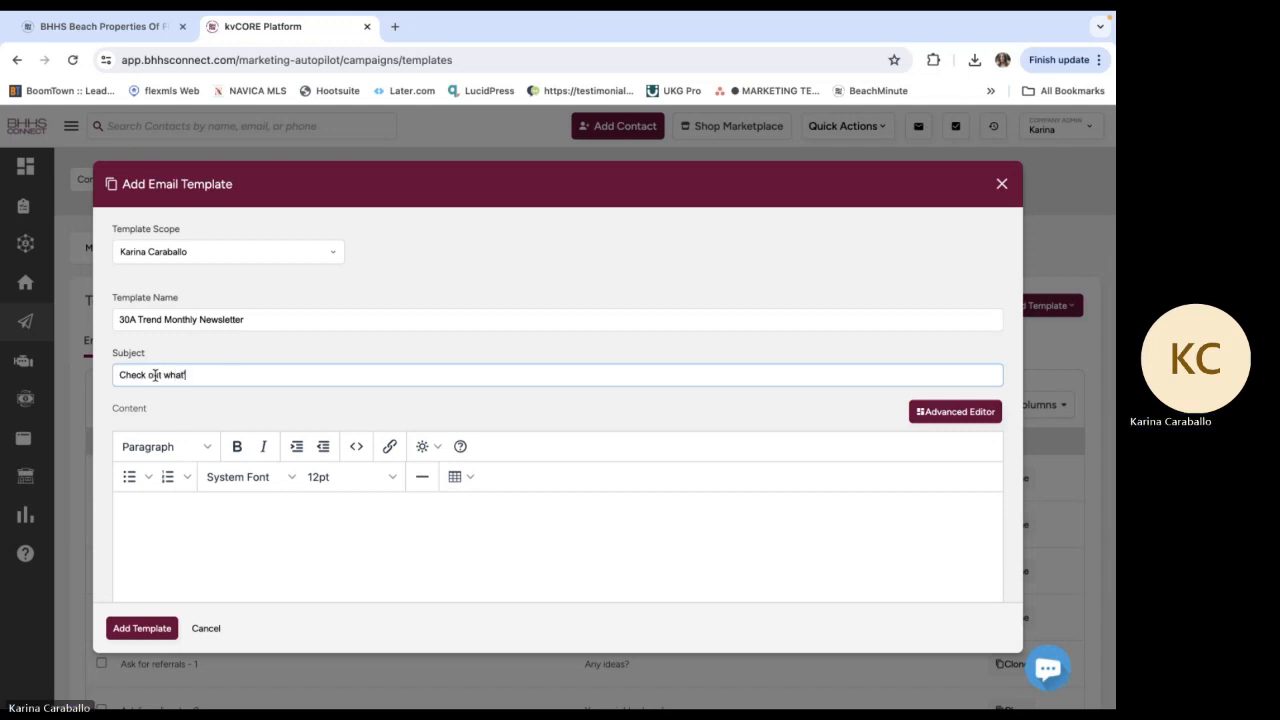
text('s happening along 30A this month!)
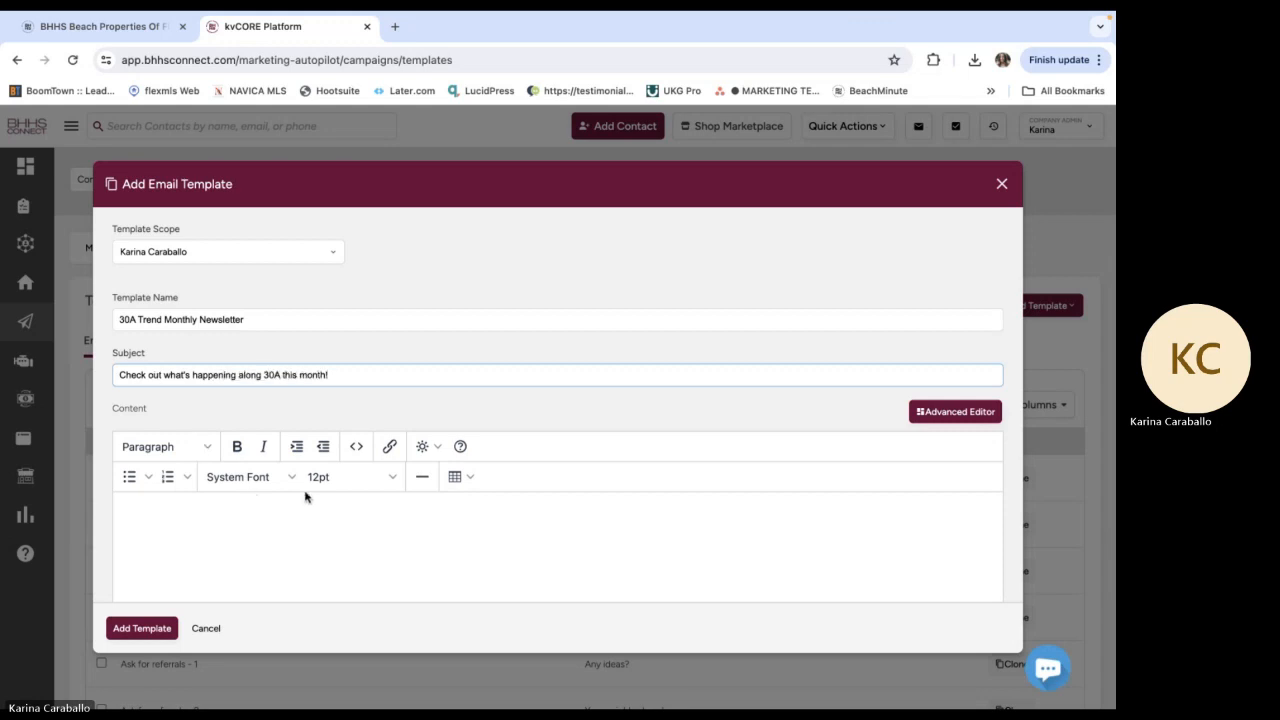
scroll(306, 497, down, 1)
click(306, 497)
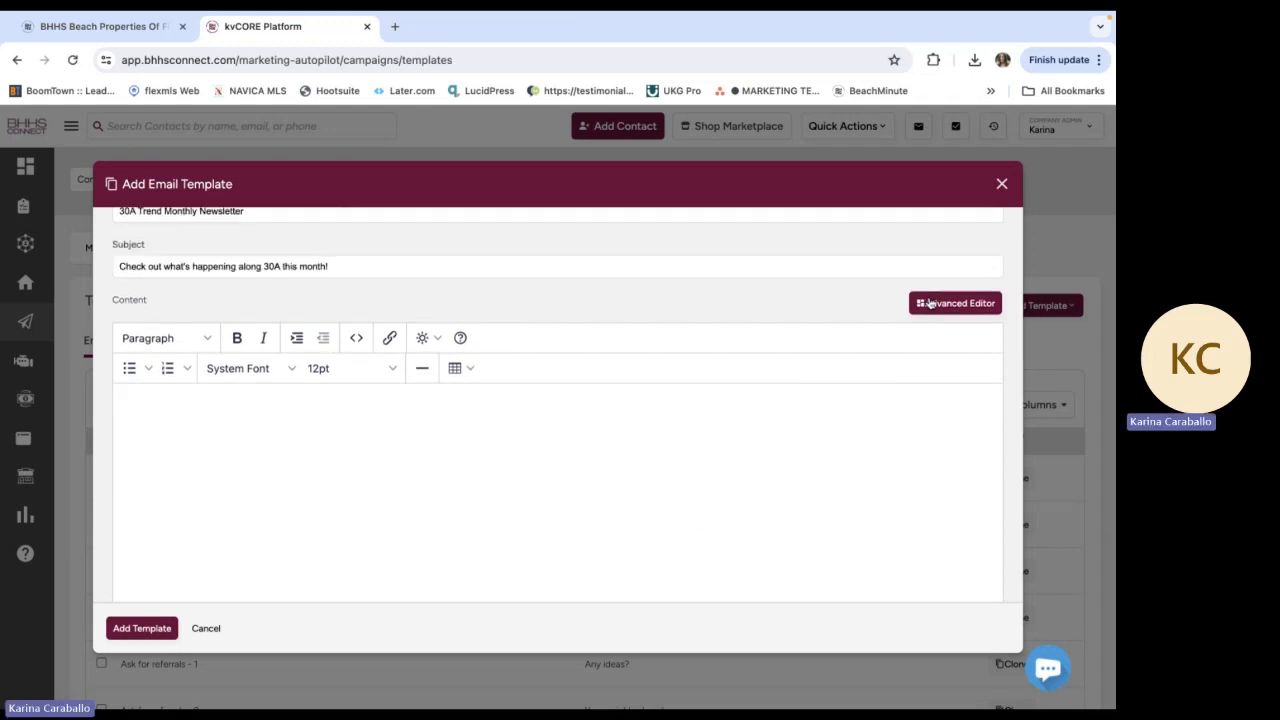
Switch the template's content to the advanced editor, accepting the loss of unsaved changes, and add an HTML block to the empty layout
click(930, 303)
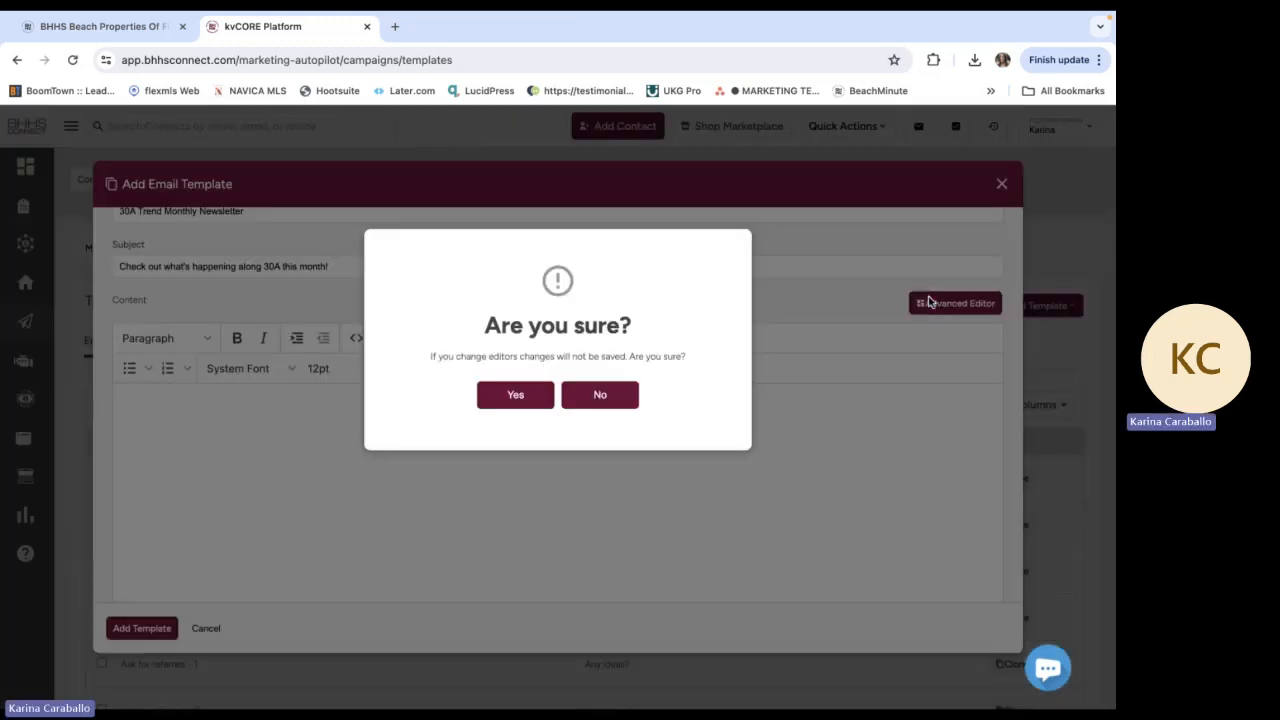
click(515, 396)
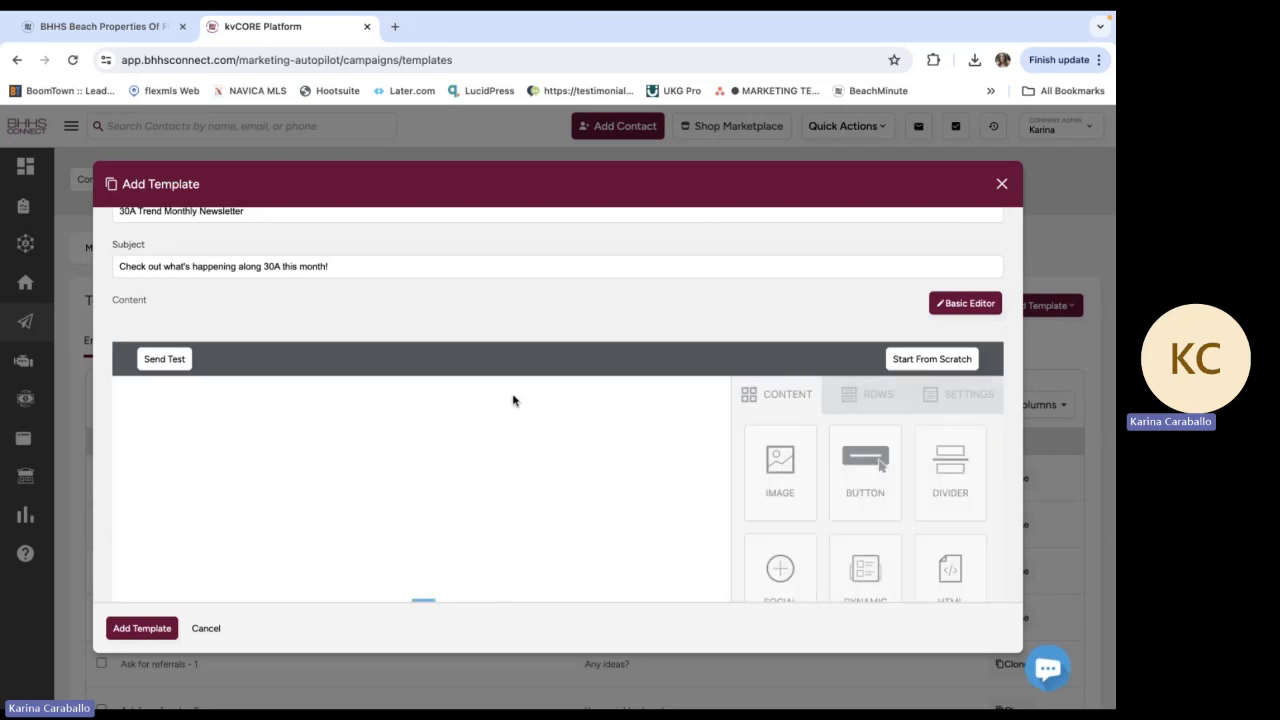
scroll(619, 538, down, 1)
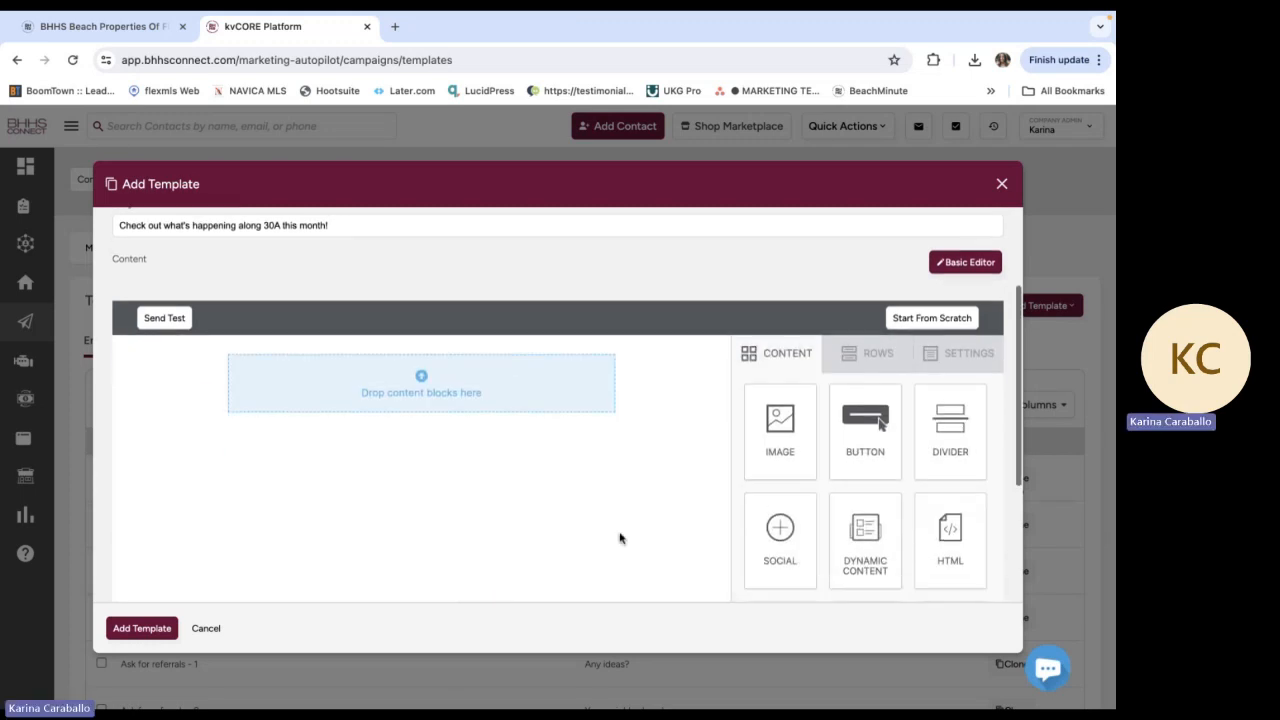
drag(963, 499, 519, 349)
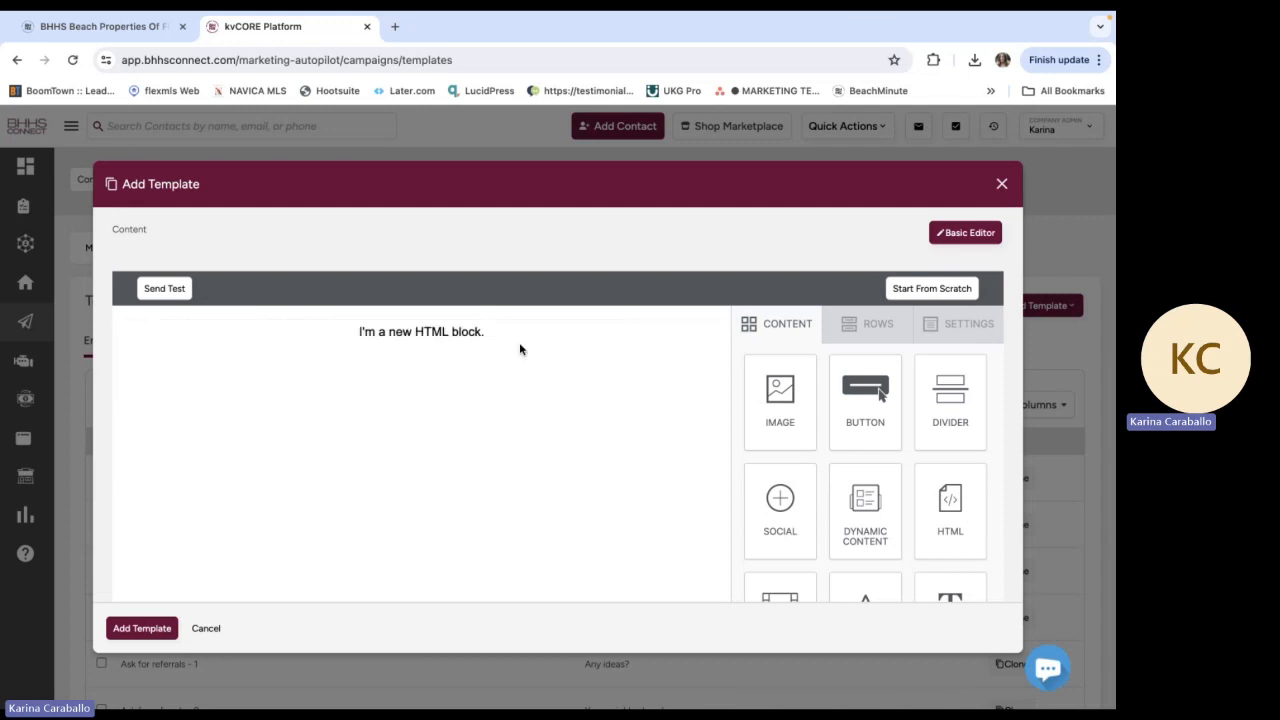
Replace the new HTML block's placeholder code with the copied newsletter HTML
click(461, 337)
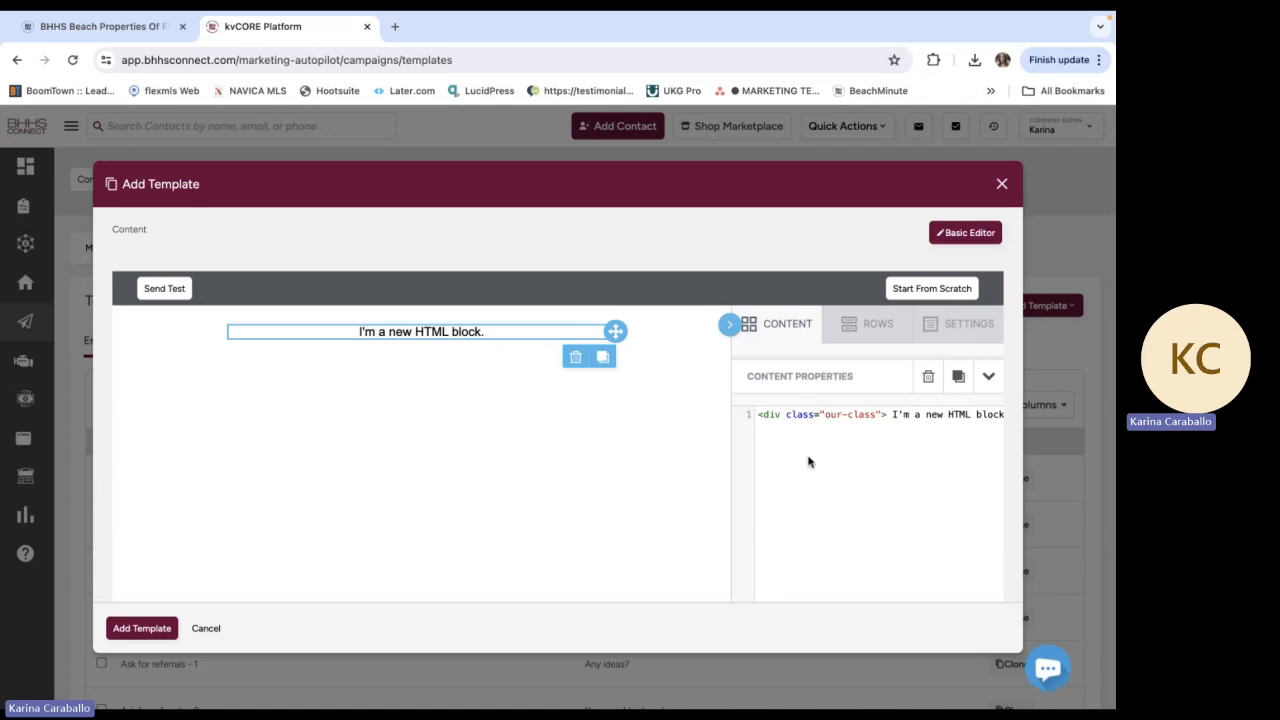
triple_click(825, 417)
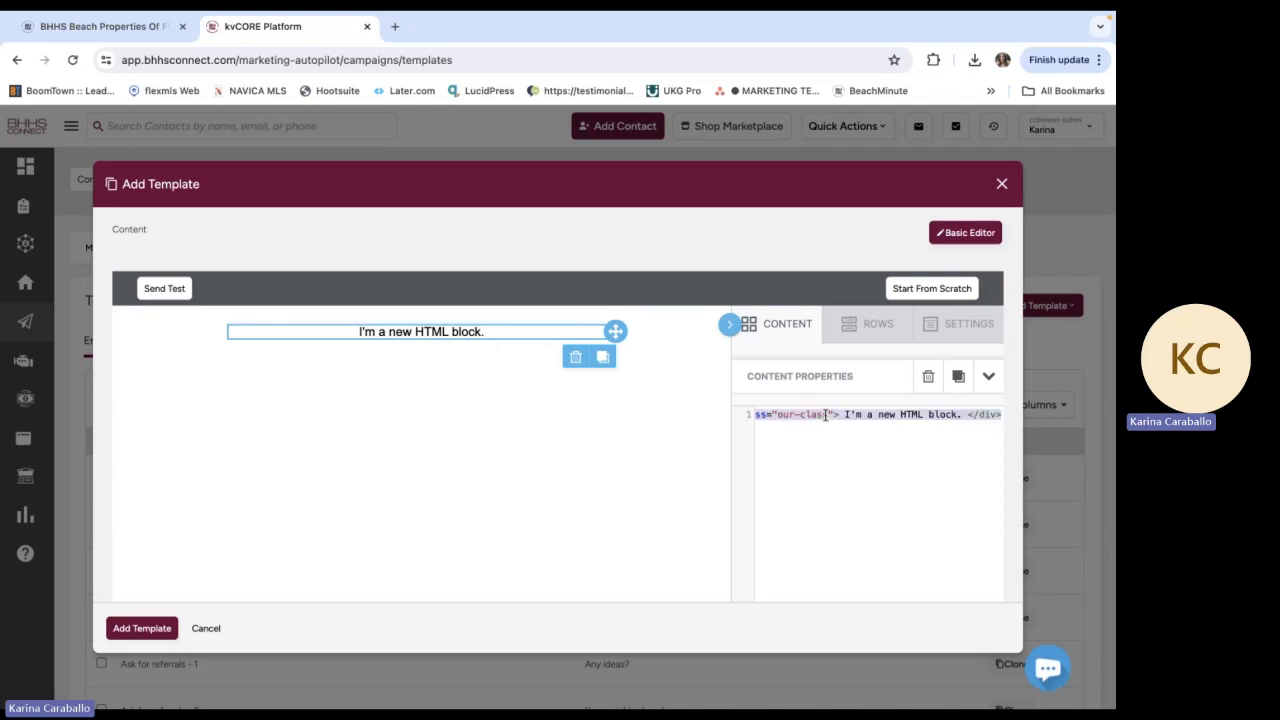
key(BackSpace)
key(ctrl+v)
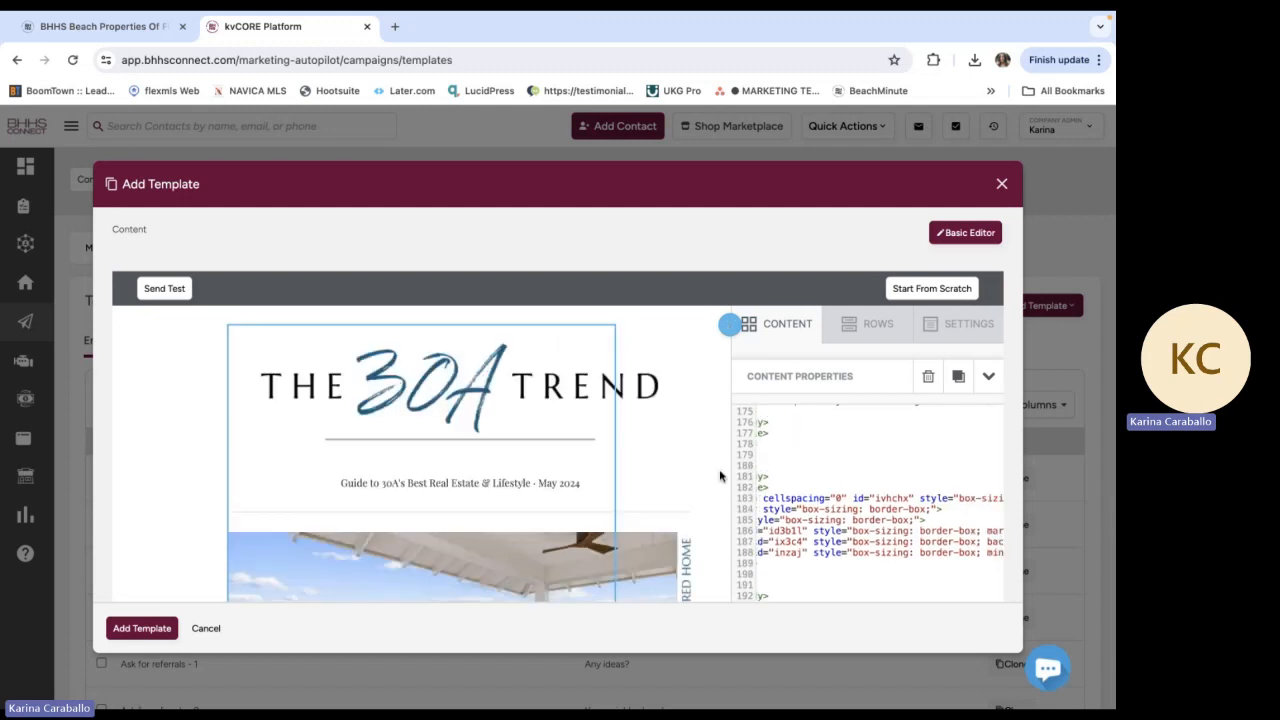
Check the rendered newsletter in the template editor from the 30A Trend header down to the agent contact footer
scroll(668, 519, down, 1)
scroll(668, 519, down, 10)
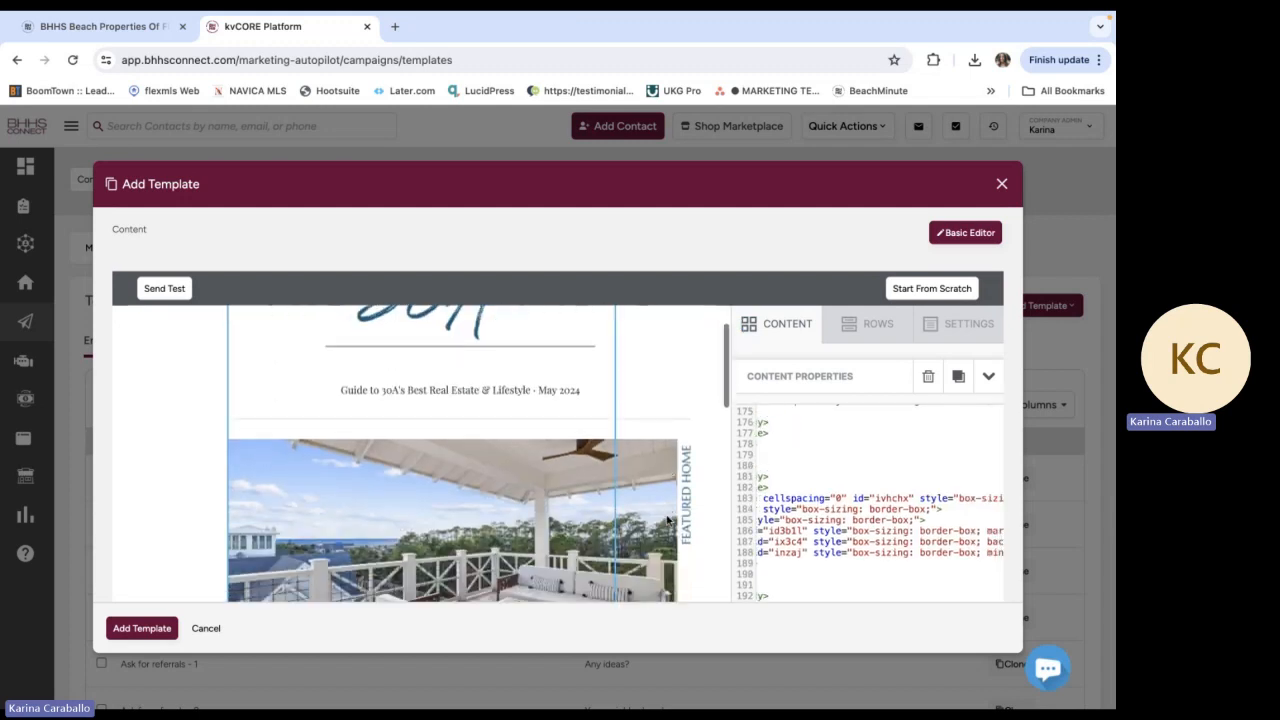
scroll(668, 519, down, 10)
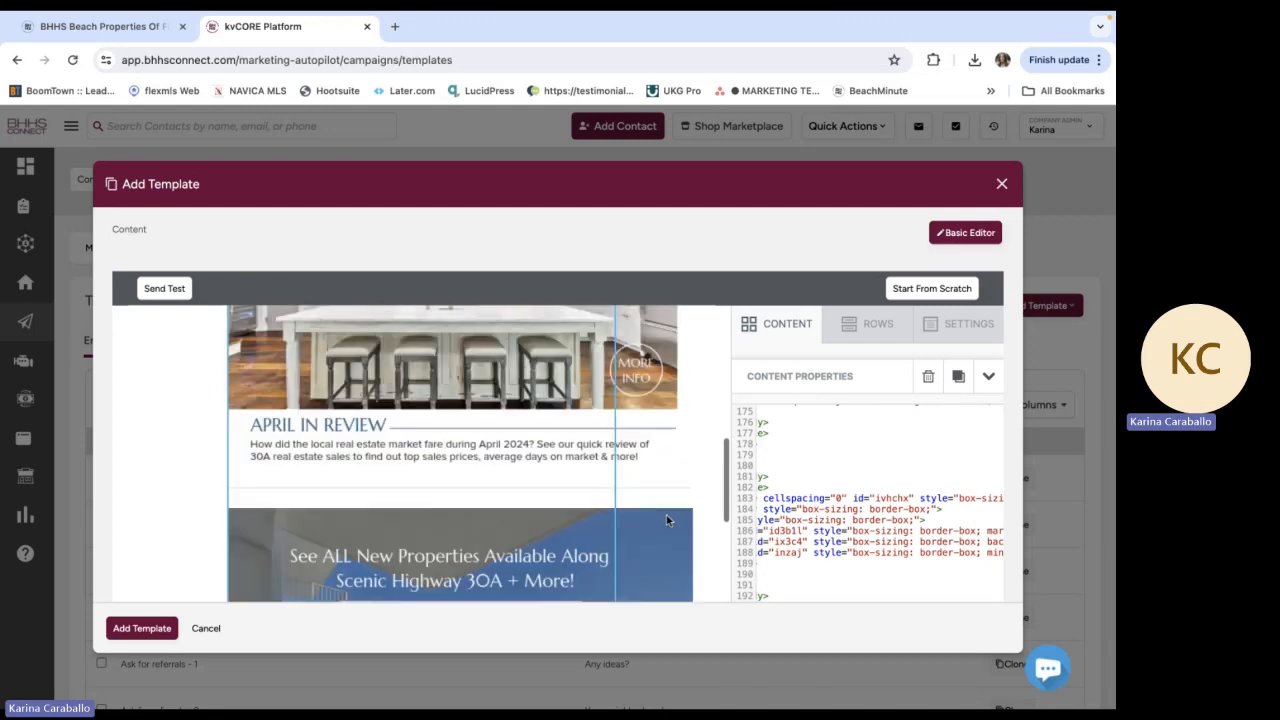
scroll(668, 519, down, 10)
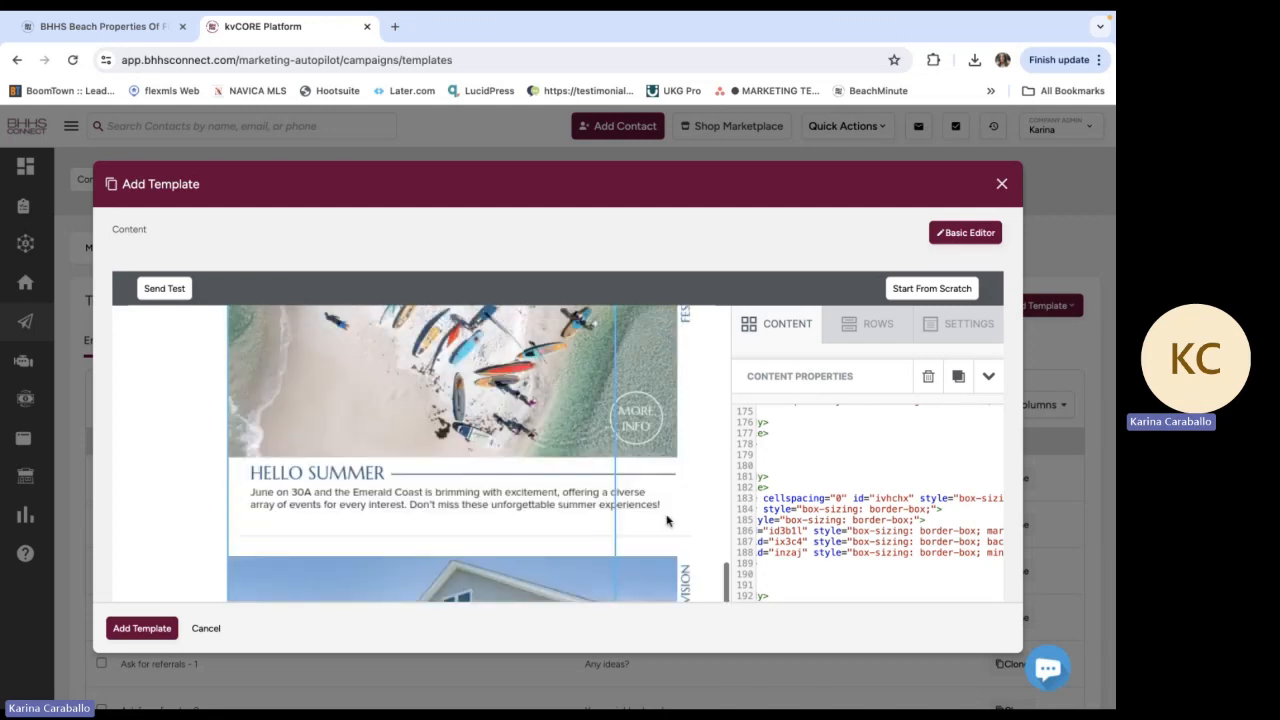
scroll(668, 520, down, 1)
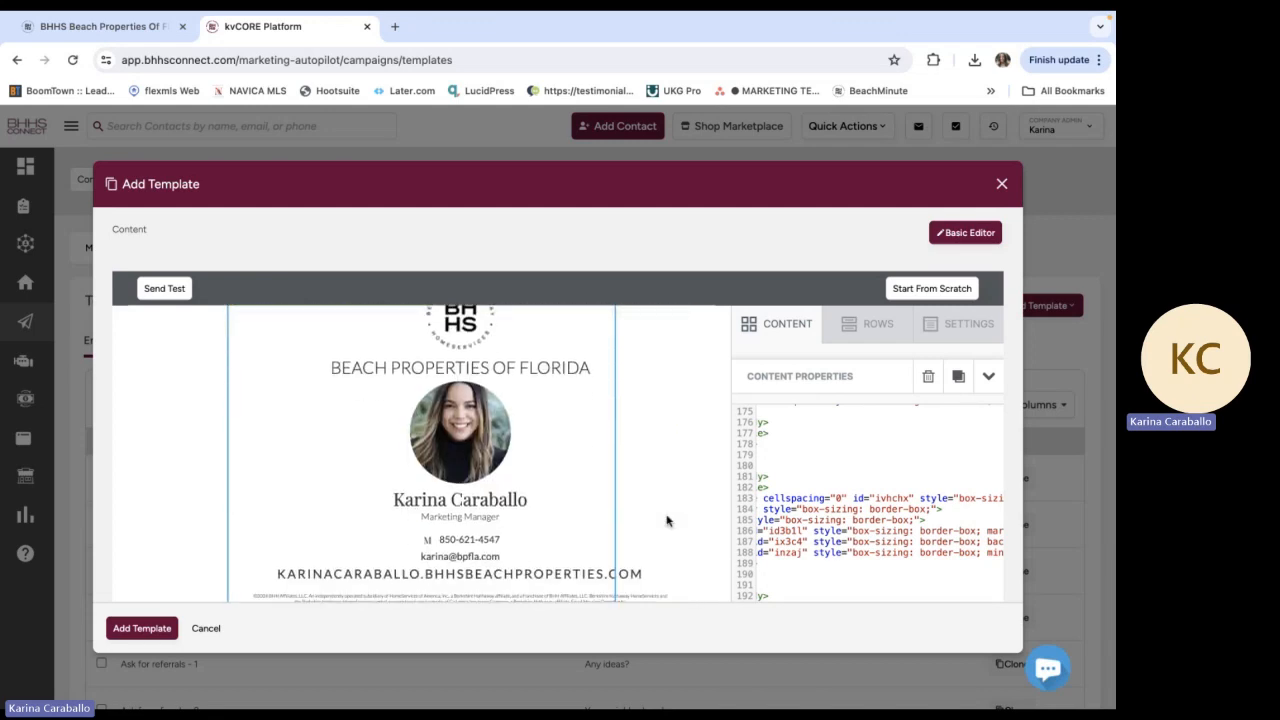
scroll(668, 520, up, 20)
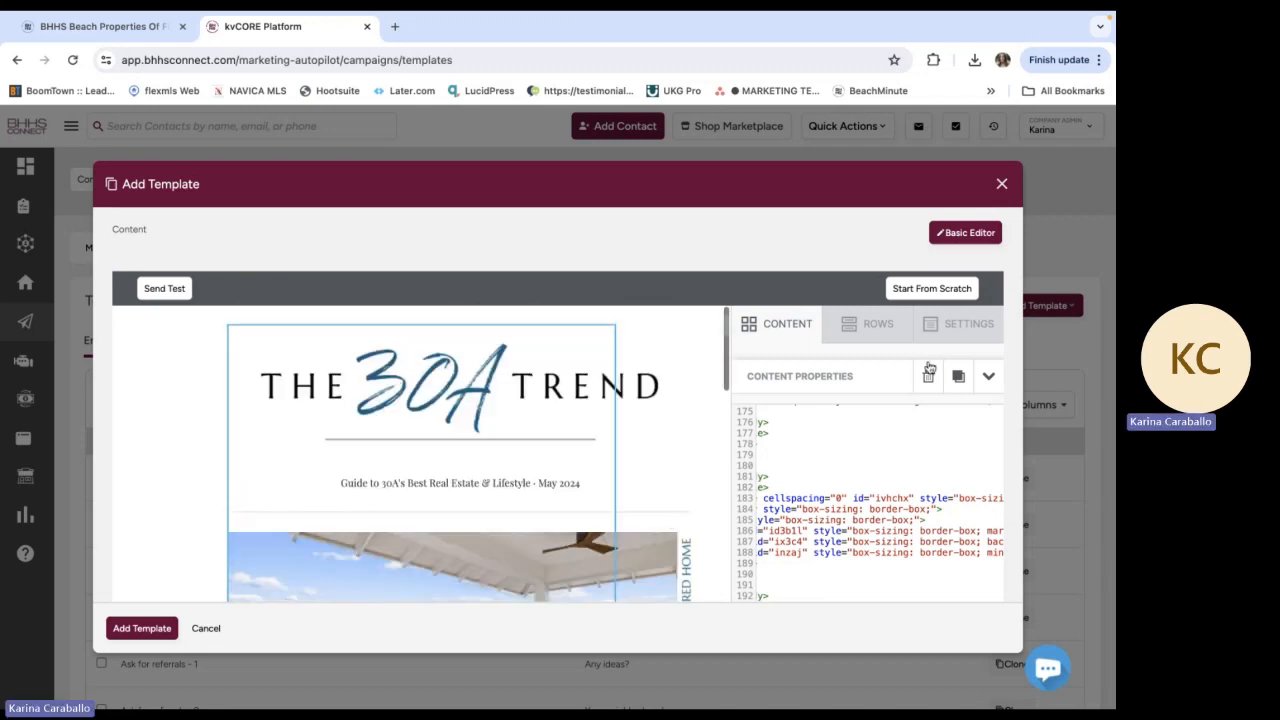
scroll(814, 378, down, 2)
scroll(814, 378, up, 12)
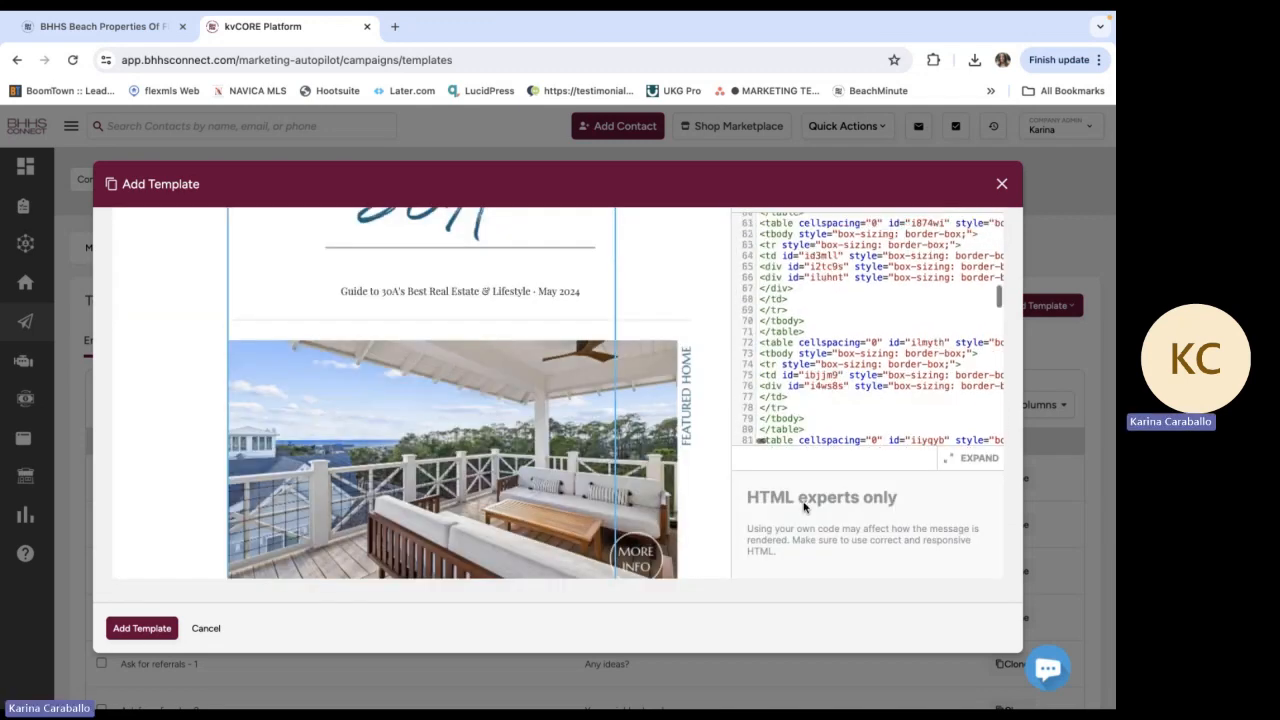
Send a test email of the newsletter template
scroll(805, 508, up, 4)
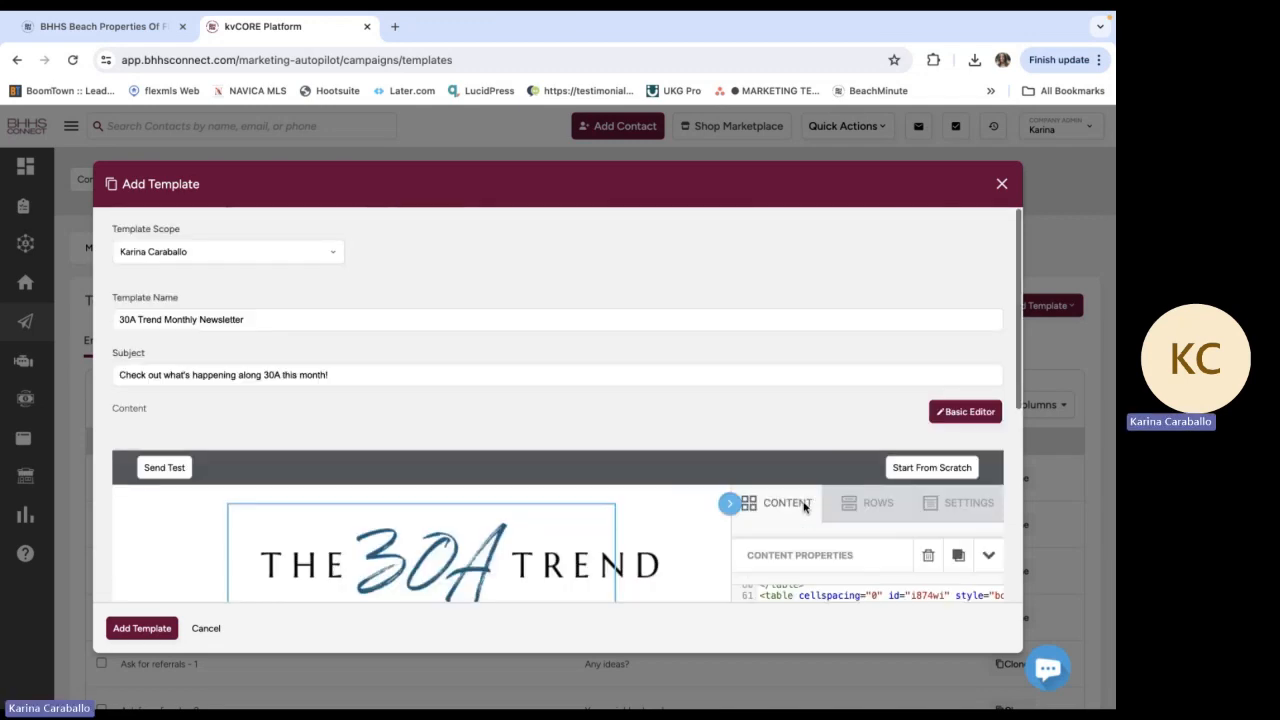
click(178, 471)
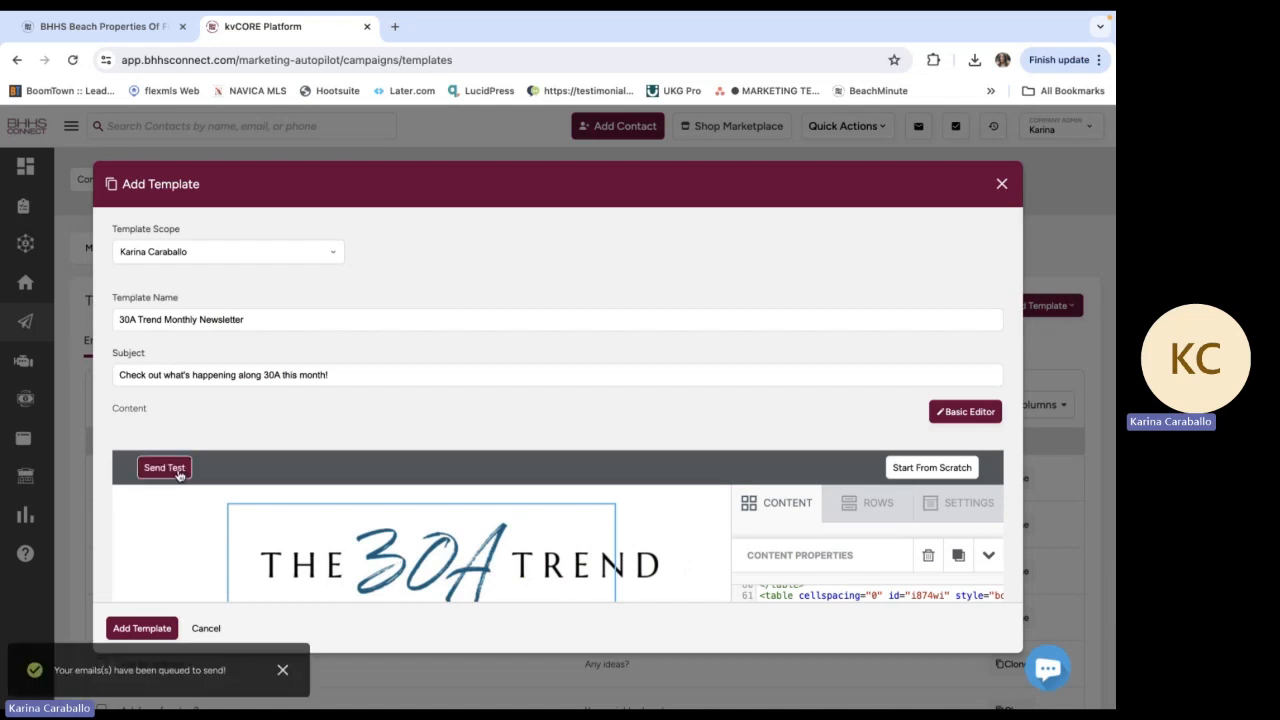
scroll(426, 453, down, 2)
scroll(426, 453, down, 5)
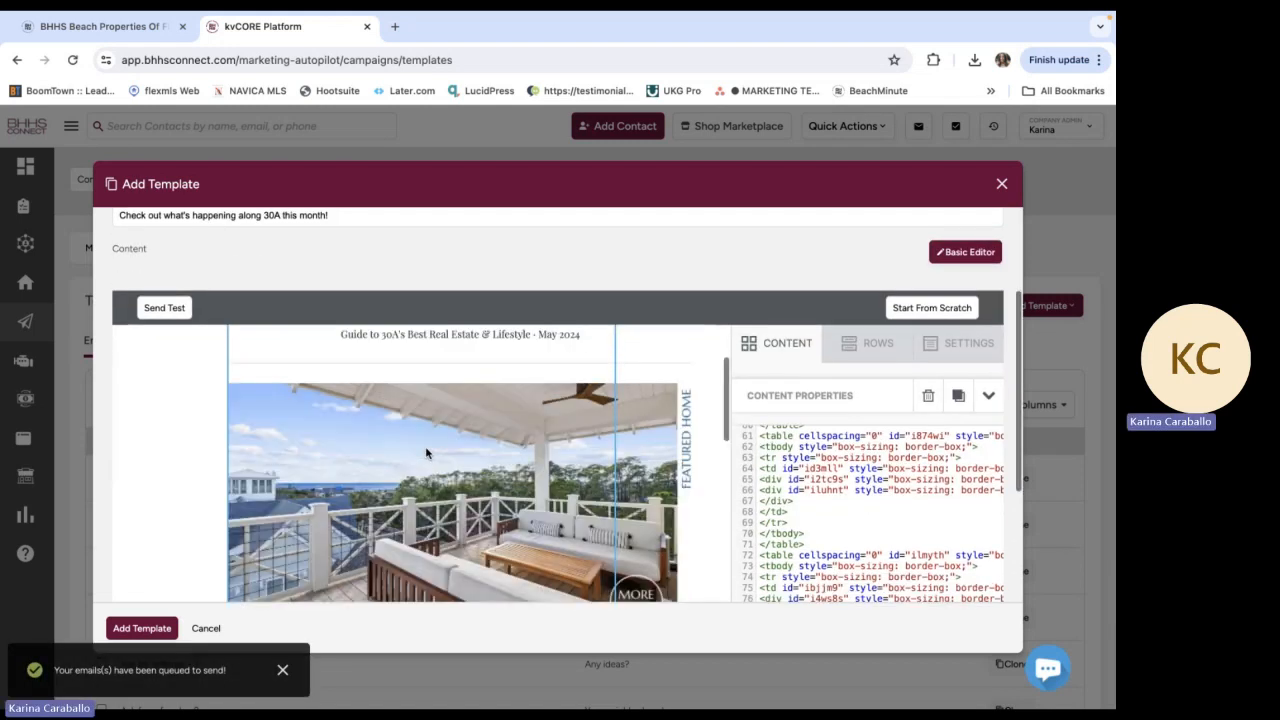
Save the new email template and check its entry in the templates list
click(141, 628)
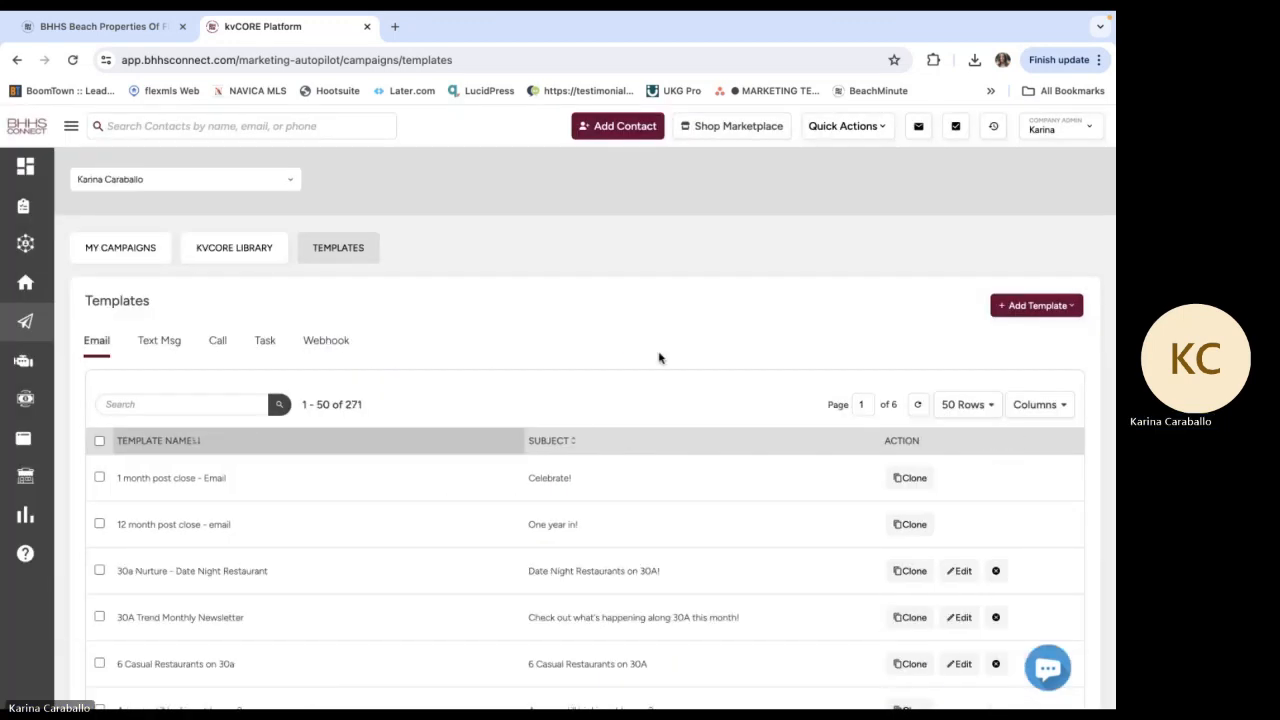
scroll(658, 357, down, 2)
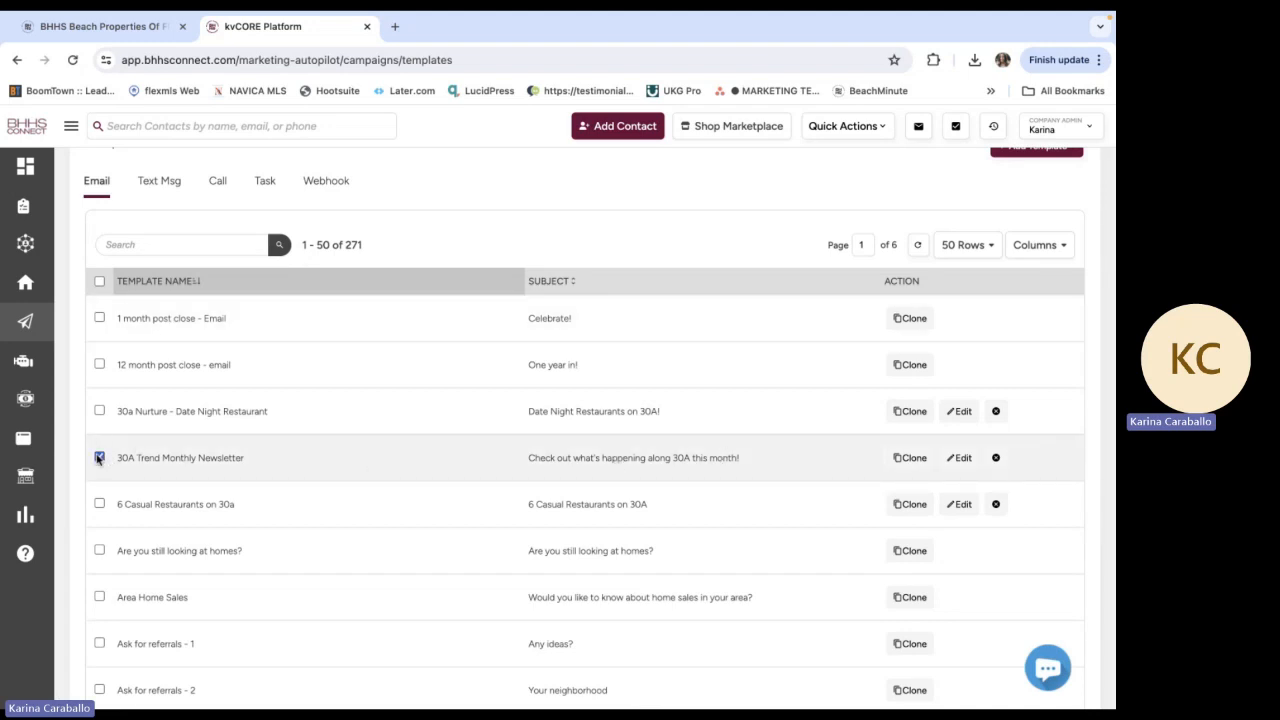
scroll(367, 271, up, 2)
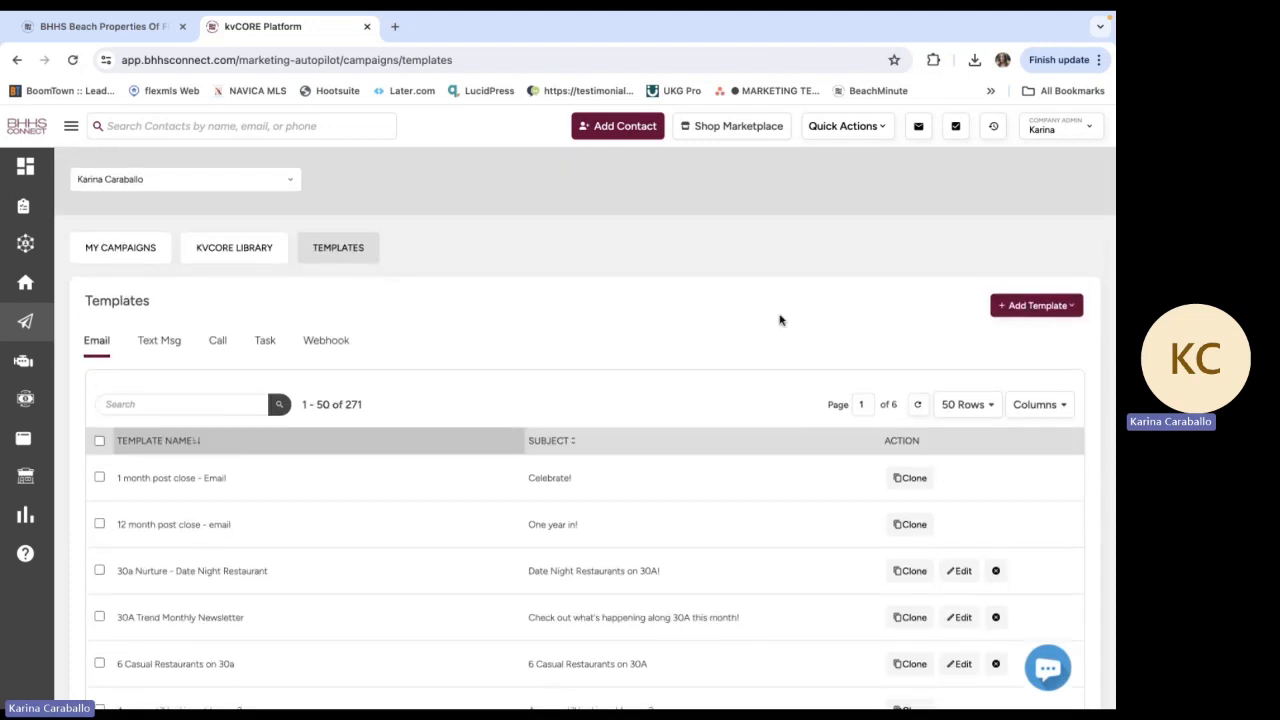
Start a new email through the quick actions and load the "30A Trend Monthly Newsletter" template into it
click(864, 132)
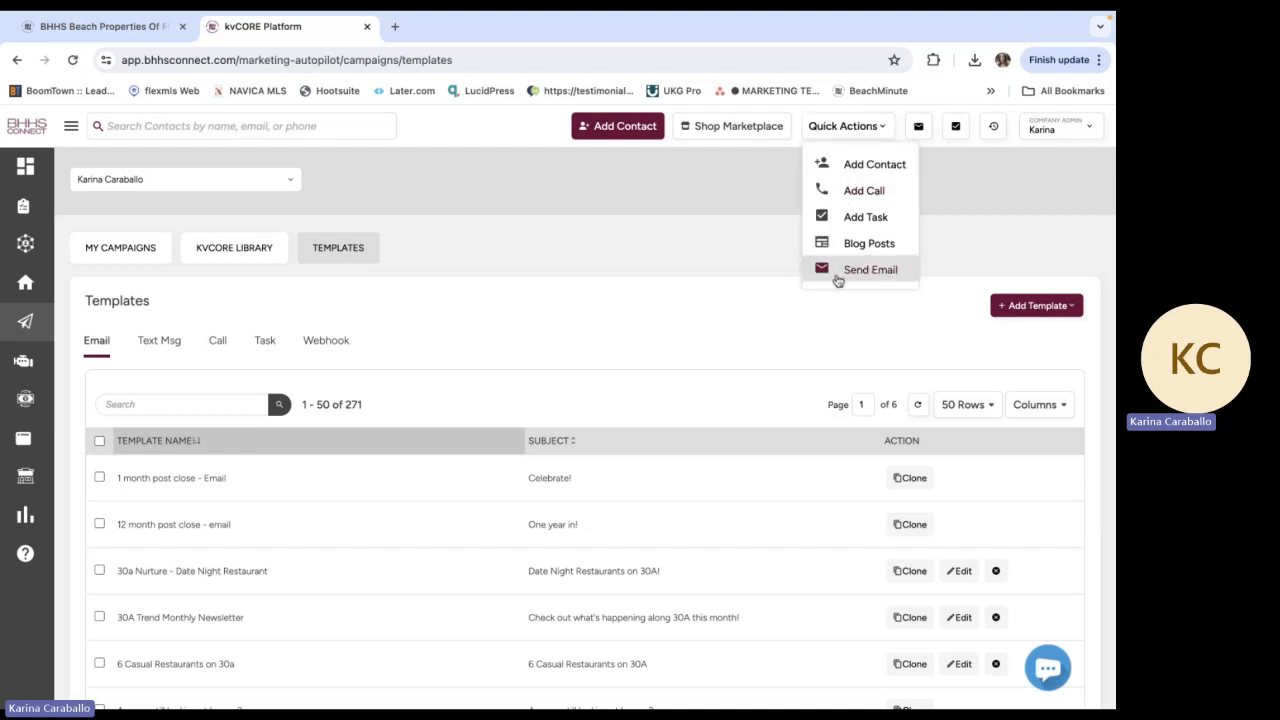
click(890, 270)
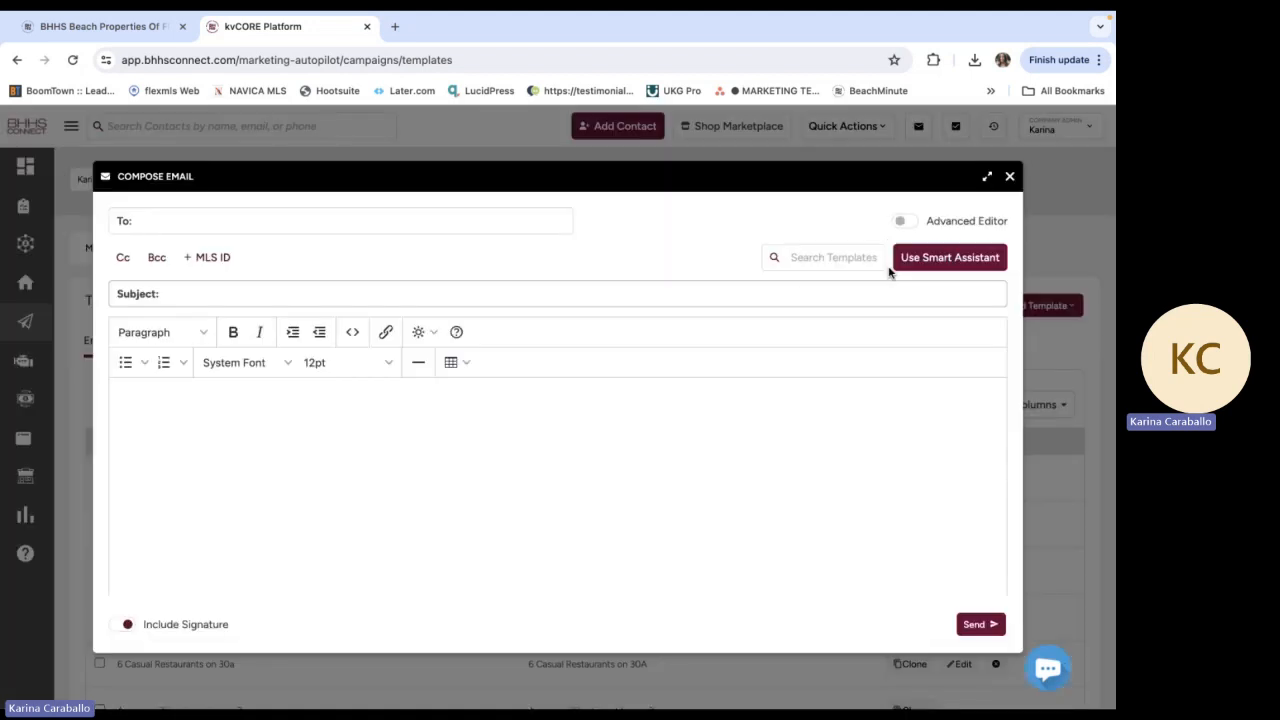
click(828, 256)
click(806, 510)
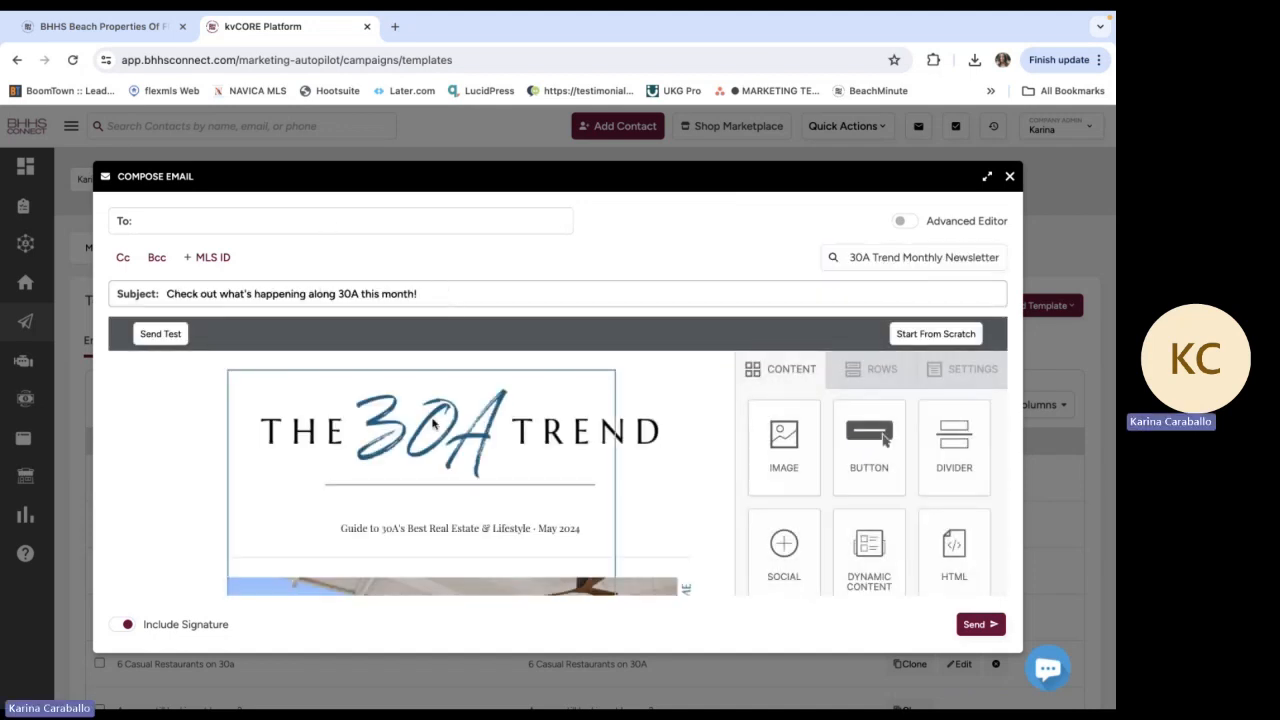
Look through the newsletter content in the composed email and discard the draft
scroll(432, 424, down, 3)
scroll(432, 424, down, 15)
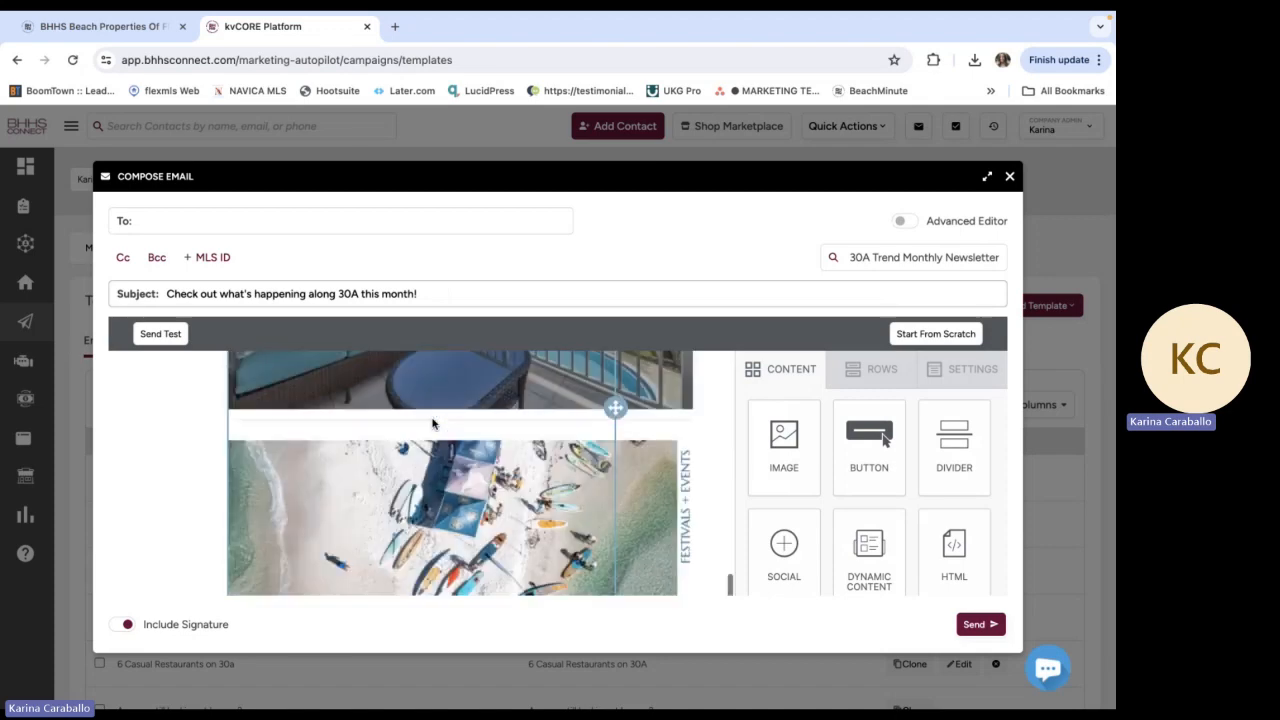
scroll(432, 424, up, 18)
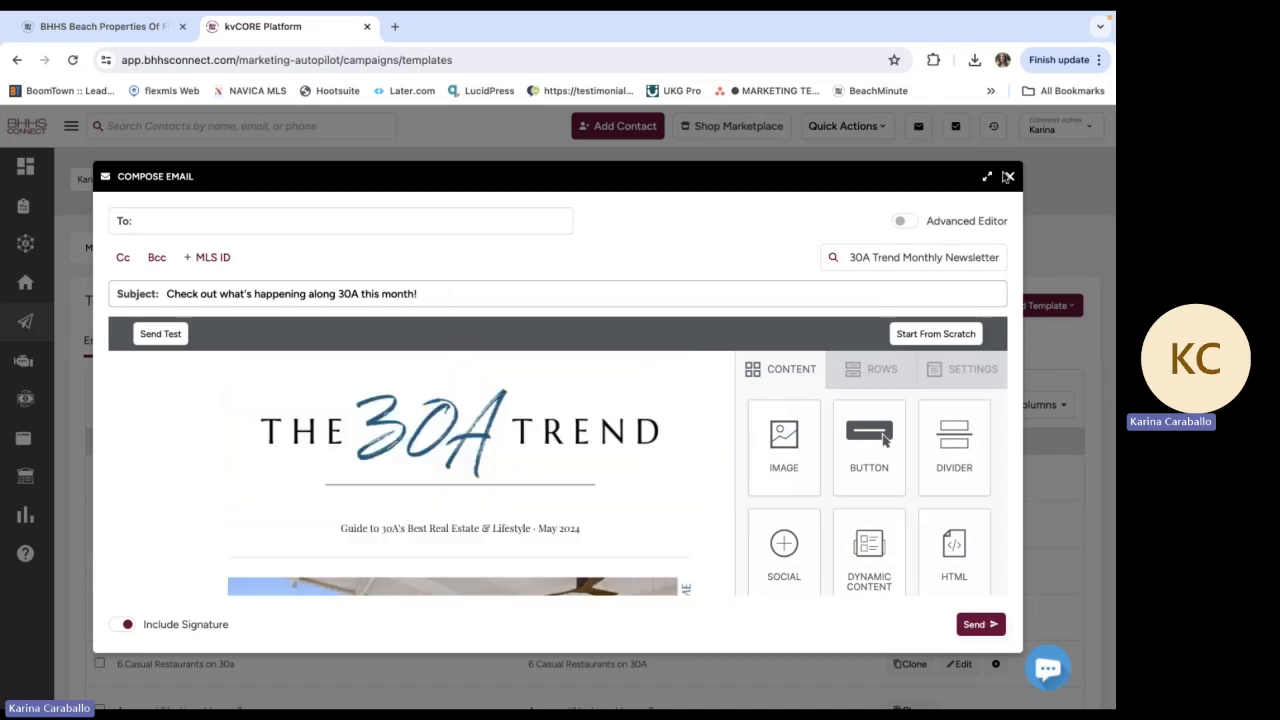
click(1012, 177)
click(524, 396)
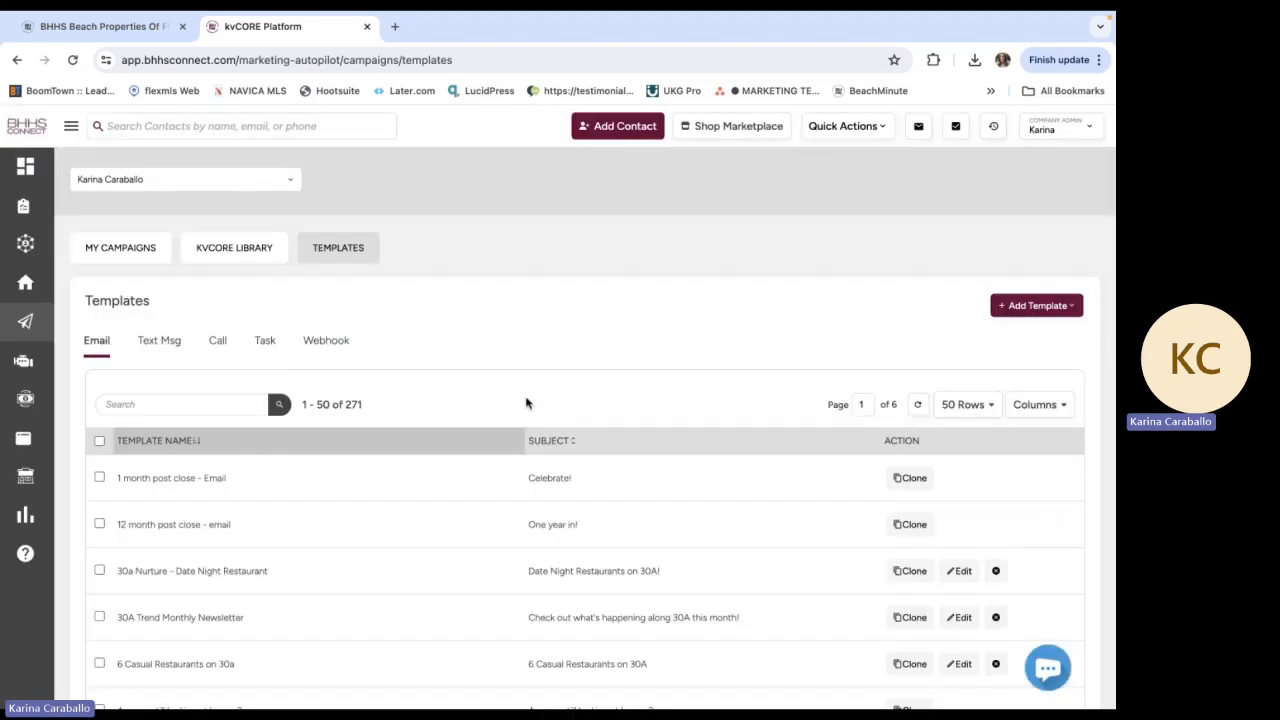
Go from the templates list to the All Marketing overview
mouse_move(25, 325)
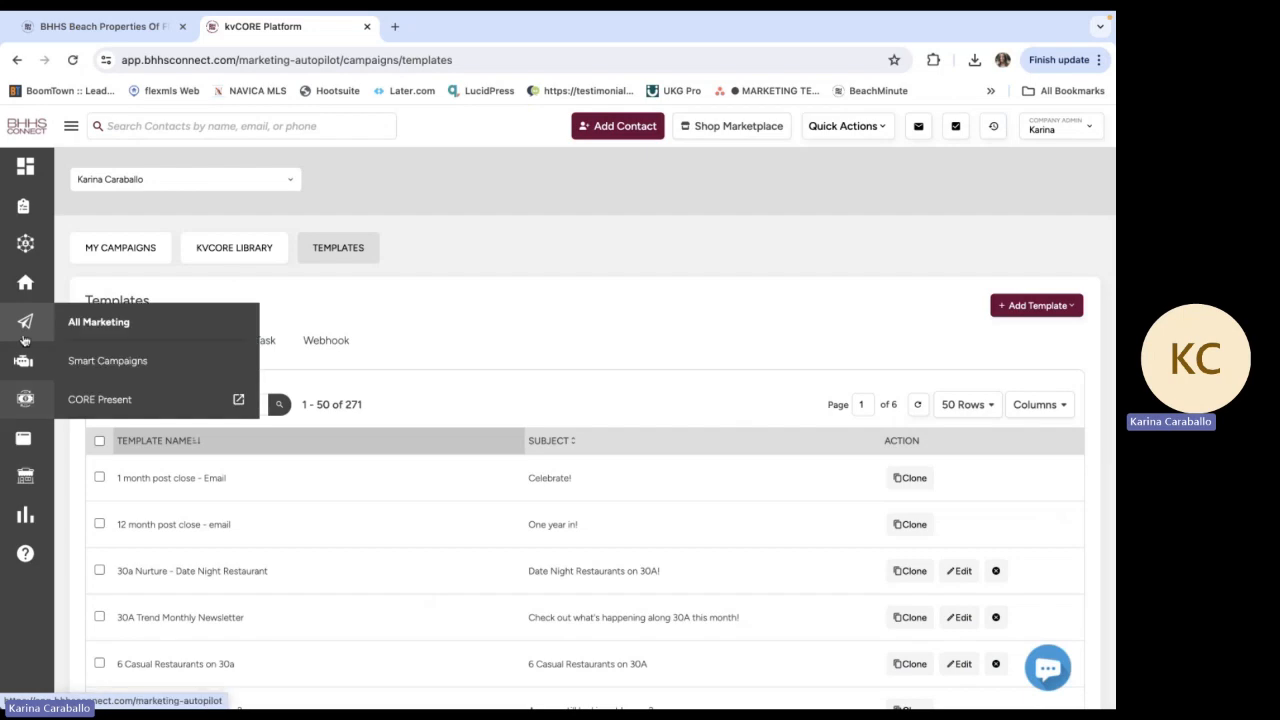
click(86, 321)
scroll(200, 500, down, 3)
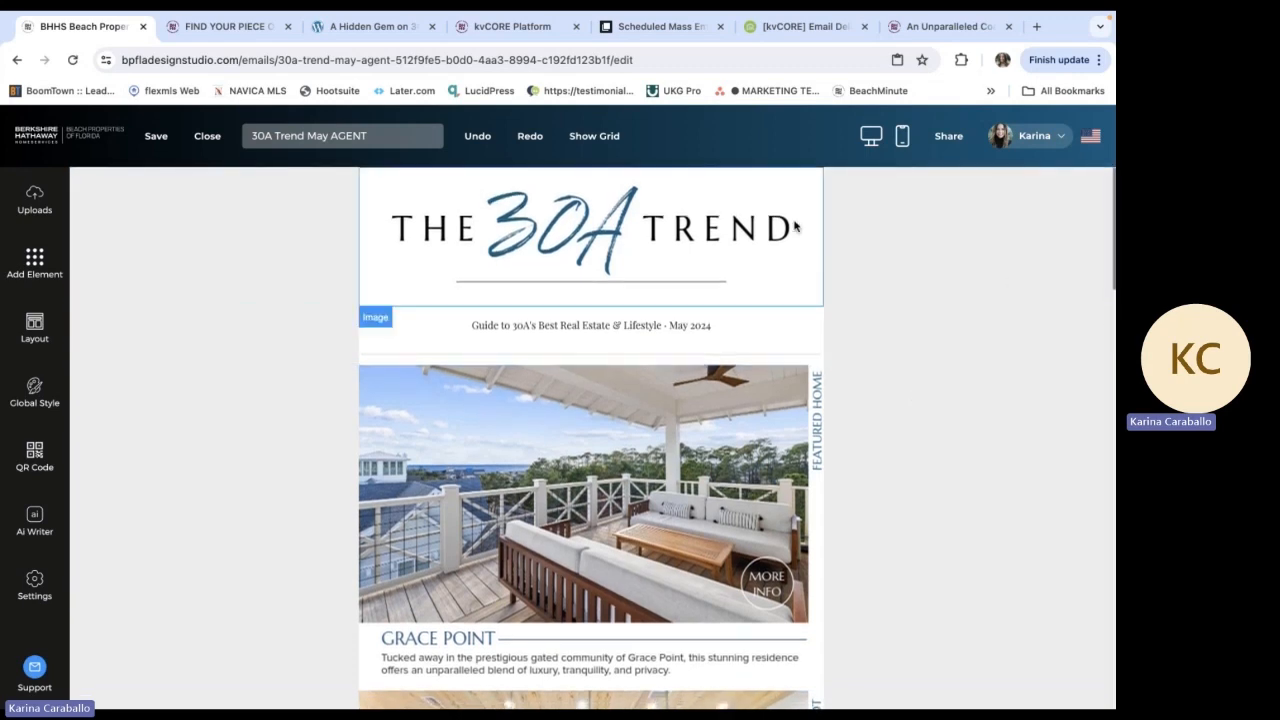
Review the "30A Trend May AGENT" newsletter in the design studio, covering its article sections and the agent contact footer
scroll(760, 477, down, 10)
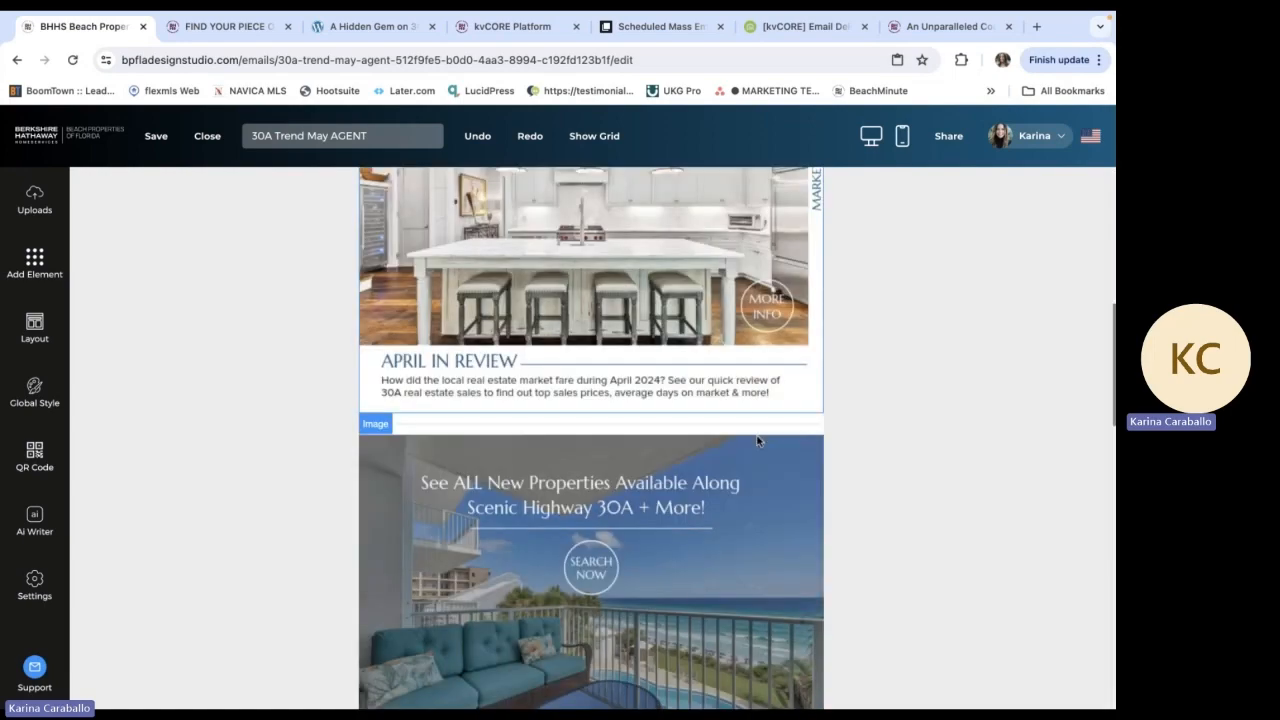
scroll(697, 435, down, 2)
scroll(695, 431, up, 1)
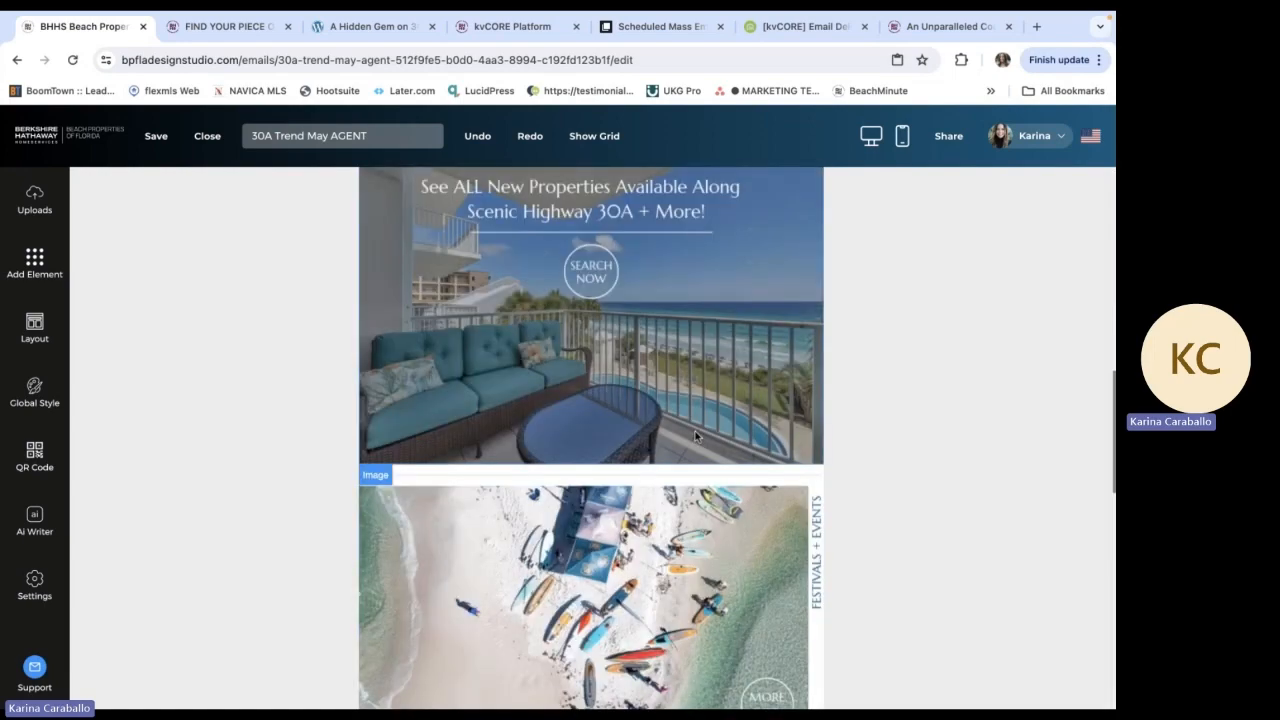
scroll(690, 373, down, 12)
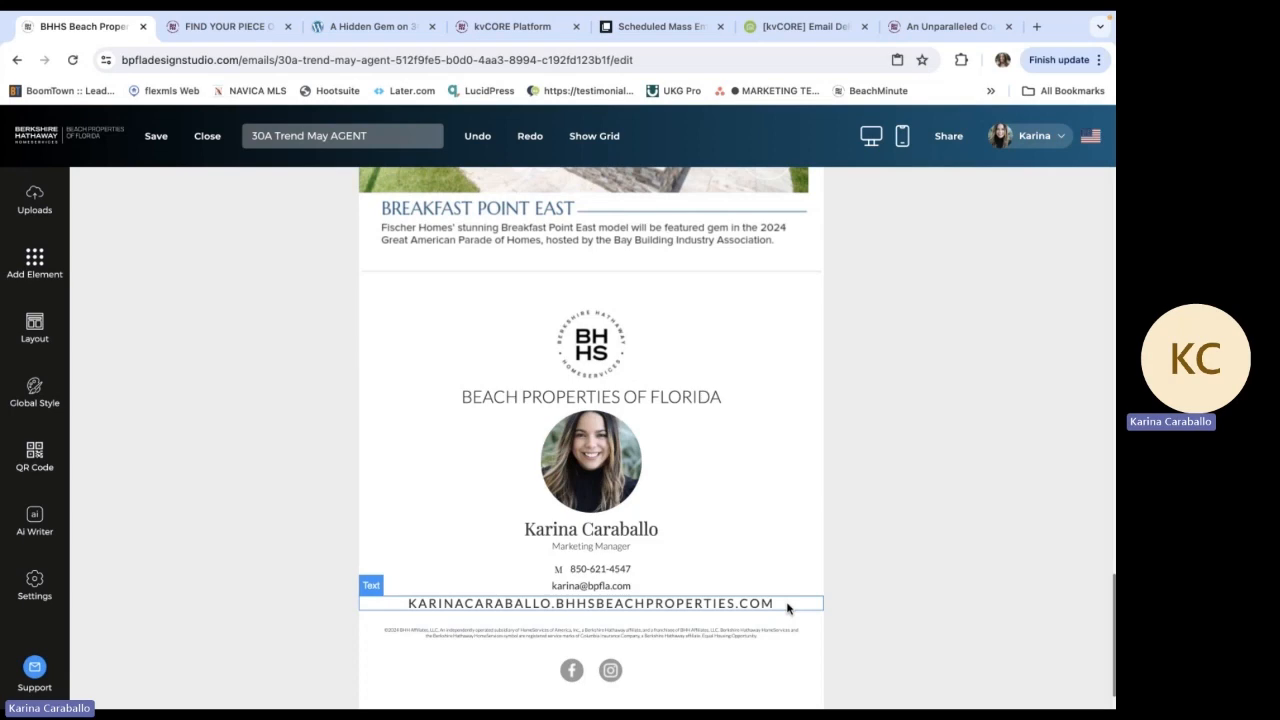
scroll(787, 607, up, 20)
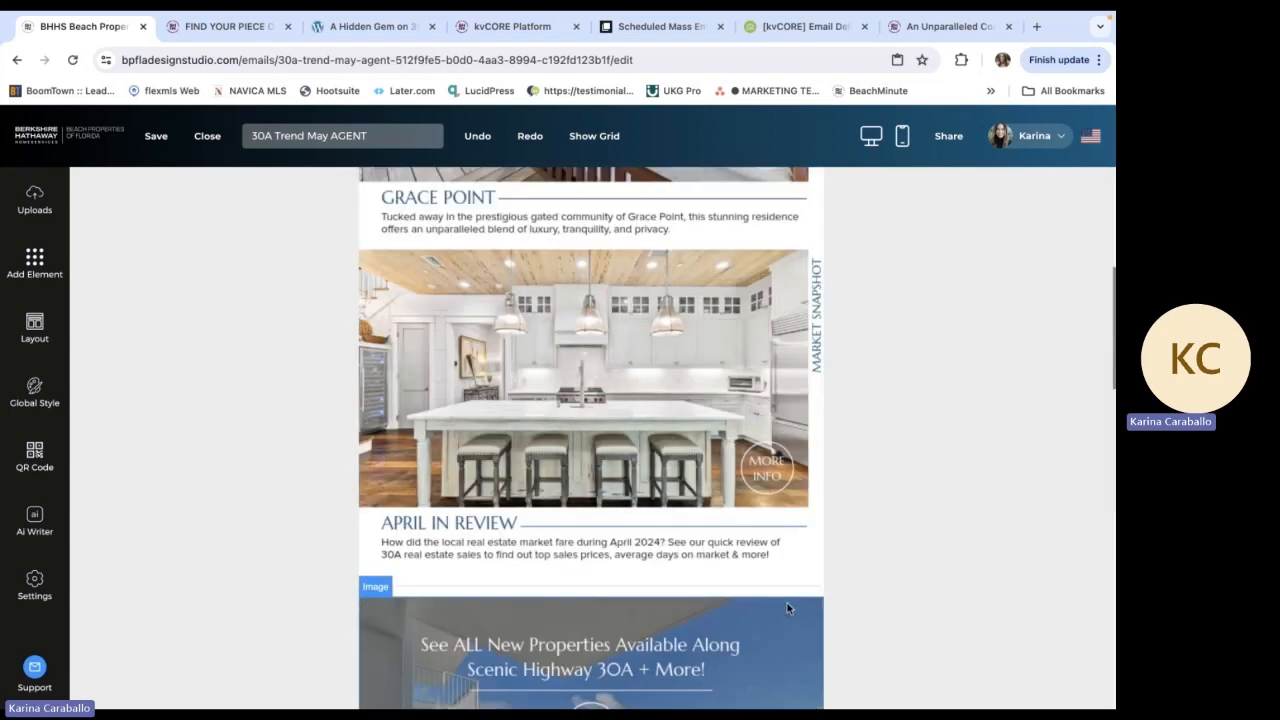